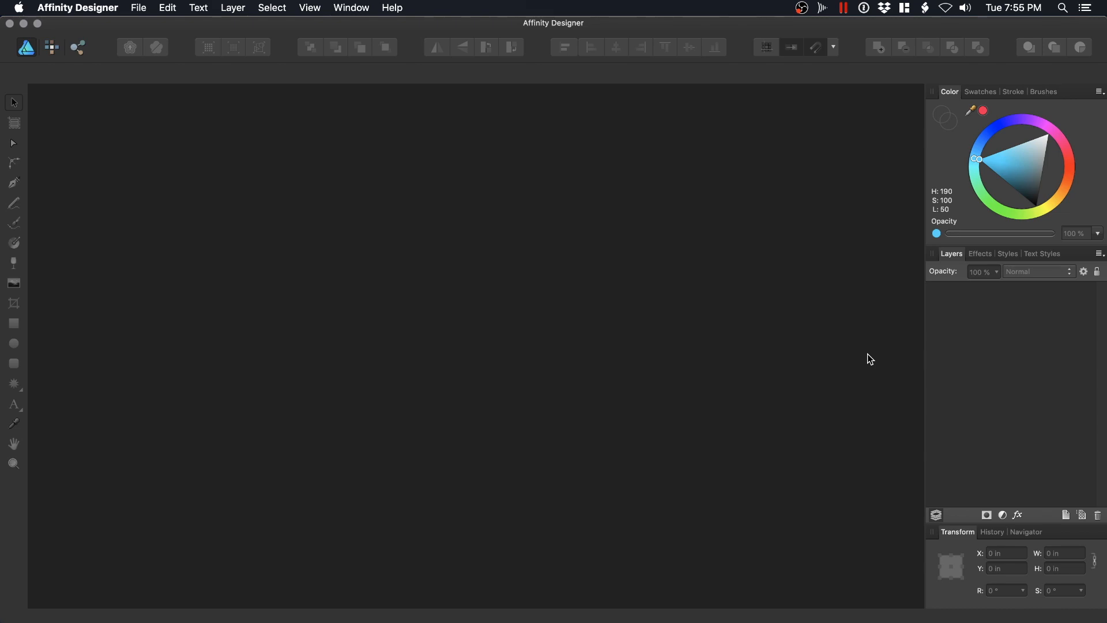
# Open the image doggie camp.jpg and add a new layer above its background.
pyautogui.click(134, 9)
pyautogui.click(171, 58)
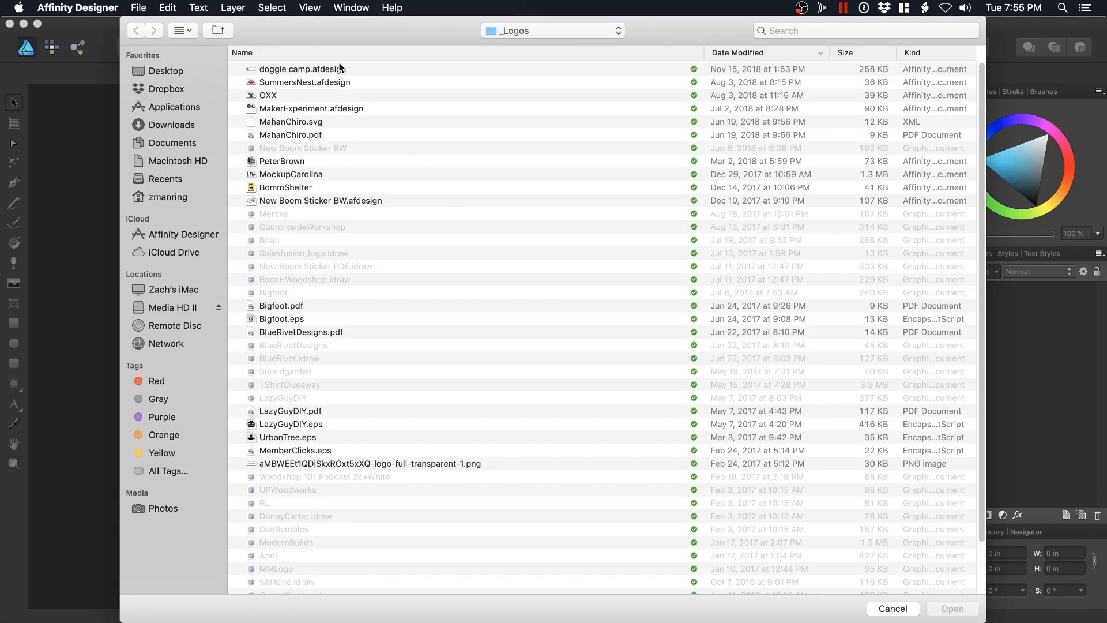
pyautogui.press('super+shift+d')
pyautogui.doubleClick(299, 69)
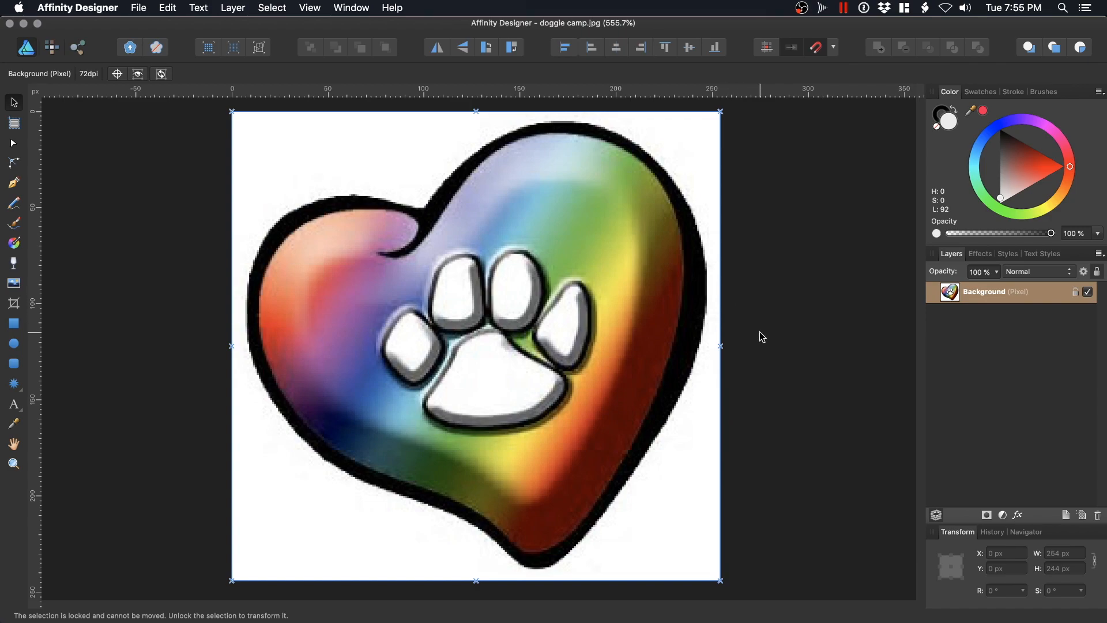
pyautogui.click(1066, 516)
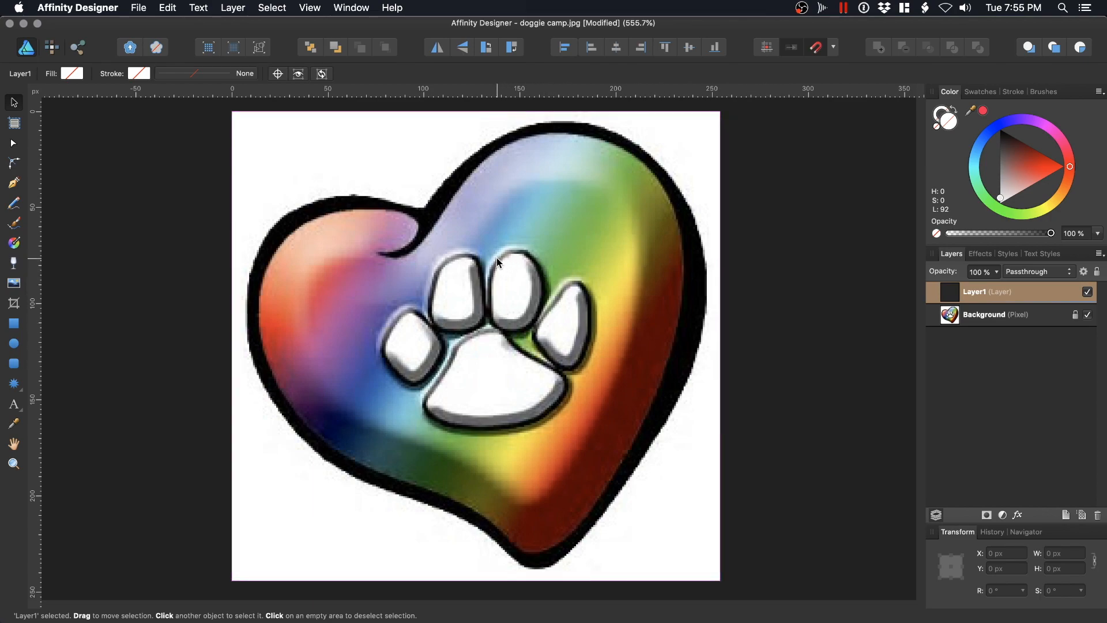
# Trace the outer edge of the heart's black border with the Pen tool as a closed red 0.8 pt curve without fill.
pyautogui.scroll(2, 317, 210)
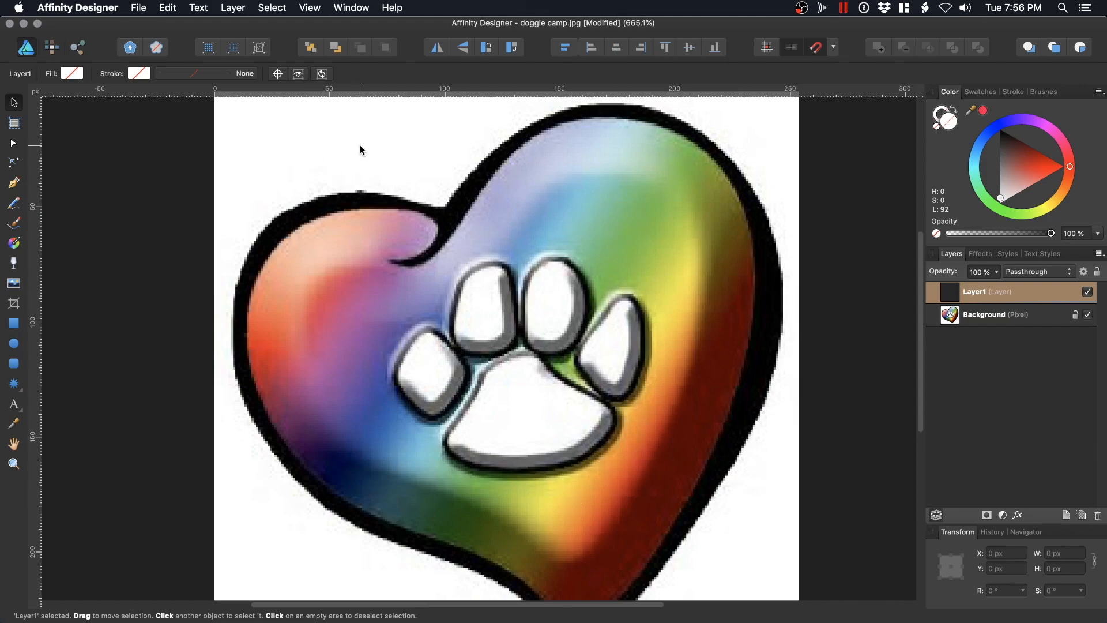
pyautogui.click(12, 164)
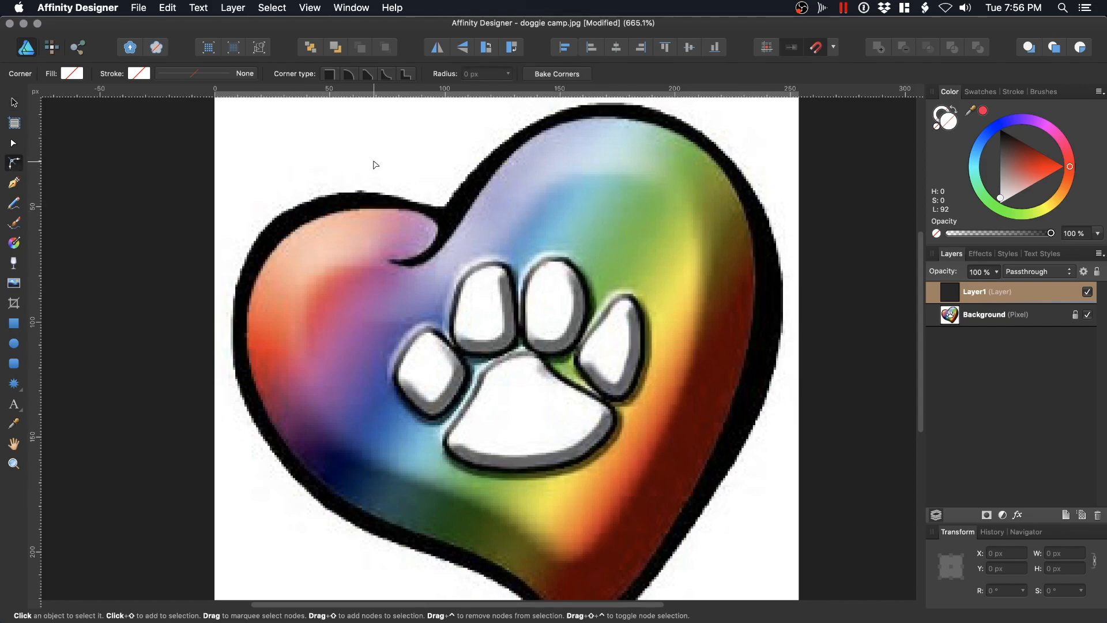
pyautogui.scroll(2, 353, 219)
pyautogui.click(13, 183)
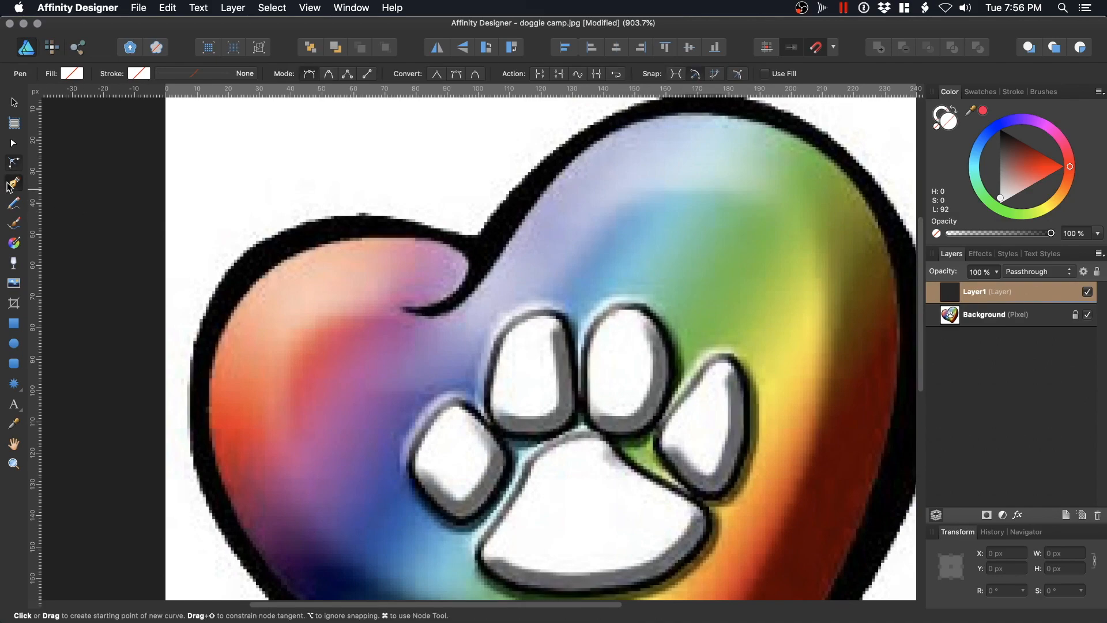
pyautogui.click(321, 219)
pyautogui.click(428, 224)
pyautogui.click(476, 236)
pyautogui.click(514, 191)
pyautogui.click(625, 110)
pyautogui.moveTo(726, 114); pyautogui.dragTo(658, 163)
pyautogui.moveTo(640, 143); pyautogui.dragTo(675, 149)
pyautogui.moveTo(842, 267)
pyautogui.mouseDown()
pyautogui.moveTo(853, 292)
pyautogui.moveTo(722, 166)
pyautogui.mouseUp()
pyautogui.moveTo(745, 256); pyautogui.dragTo(749, 297)
pyautogui.moveTo(714, 420); pyautogui.dragTo(696, 470)
pyautogui.moveTo(687, 490); pyautogui.dragTo(742, 323)
pyautogui.click(682, 396)
pyautogui.click(547, 550)
pyautogui.moveTo(466, 518); pyautogui.dragTo(448, 499)
pyautogui.moveTo(379, 459); pyautogui.dragTo(350, 449)
pyautogui.click(140, 338)
pyautogui.moveTo(126, 280)
pyautogui.mouseDown()
pyautogui.moveTo(140, 293)
pyautogui.moveTo(225, 594)
pyautogui.mouseUp()
pyautogui.click(262, 334)
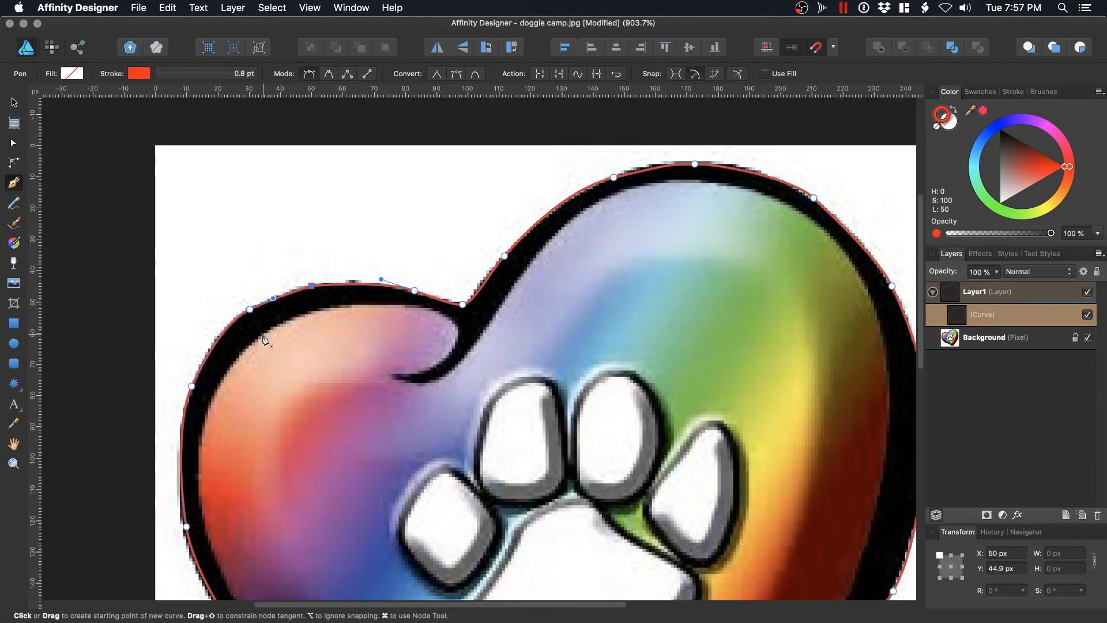
# Trace the inner edge of the heart's black border, including the pointed curl at the upper lobe, as a second closed curve.
pyautogui.click(356, 304)
pyautogui.click(431, 309)
pyautogui.moveTo(458, 336); pyautogui.dragTo(451, 350)
pyautogui.moveTo(421, 373)
pyautogui.mouseDown()
pyautogui.moveTo(403, 374)
pyautogui.moveTo(445, 374)
pyautogui.mouseUp()
pyautogui.click(388, 379)
pyautogui.moveTo(487, 323); pyautogui.dragTo(511, 288)
pyautogui.click(590, 202)
pyautogui.moveTo(694, 179); pyautogui.dragTo(718, 180)
pyautogui.moveTo(825, 232); pyautogui.dragTo(632, 175)
pyautogui.moveTo(624, 354); pyautogui.dragTo(672, 365)
pyautogui.moveTo(598, 425); pyautogui.dragTo(566, 425)
pyautogui.moveTo(530, 393); pyautogui.dragTo(499, 368)
pyautogui.moveTo(361, 304); pyautogui.dragTo(281, 281)
pyautogui.moveTo(281, 281); pyautogui.dragTo(438, 382)
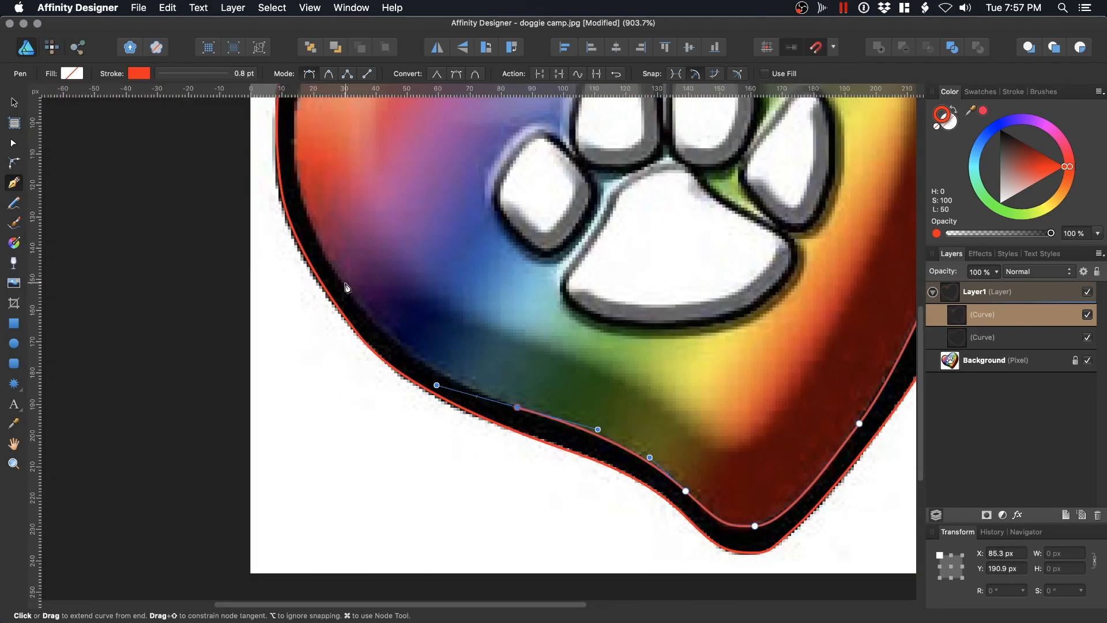
pyautogui.moveTo(322, 289); pyautogui.dragTo(327, 245)
pyautogui.click(387, 164)
pyautogui.moveTo(652, 232); pyautogui.dragTo(447, 172)
# Trace the outline of the leftmost toe of the paw print as a closed pen curve.
pyautogui.scroll(-4, 495, 257)
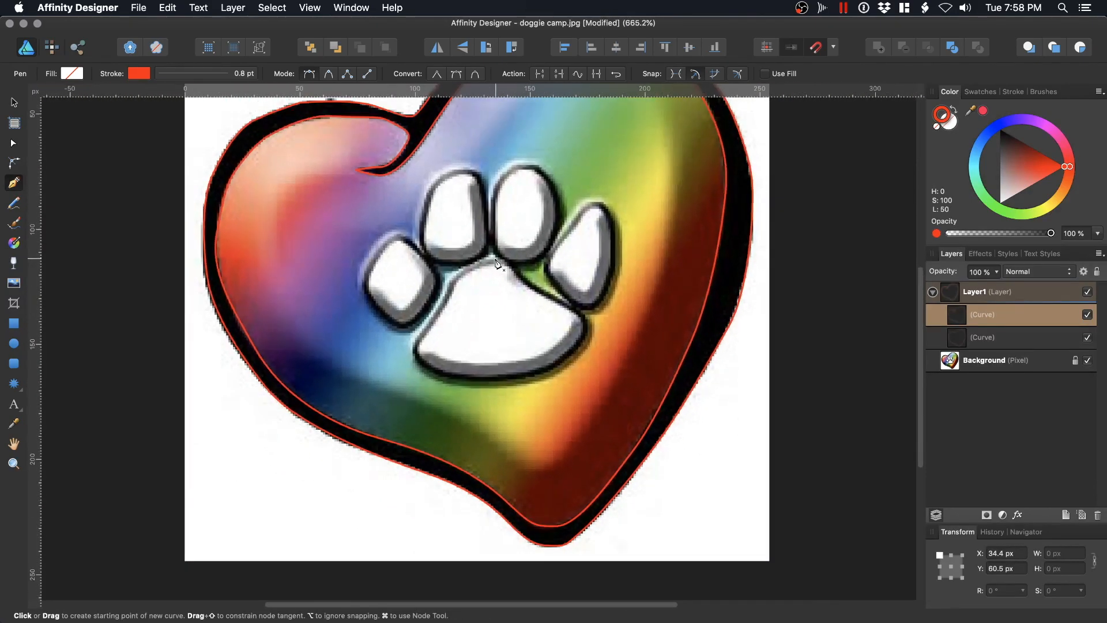
pyautogui.moveTo(519, 225); pyautogui.dragTo(486, 299)
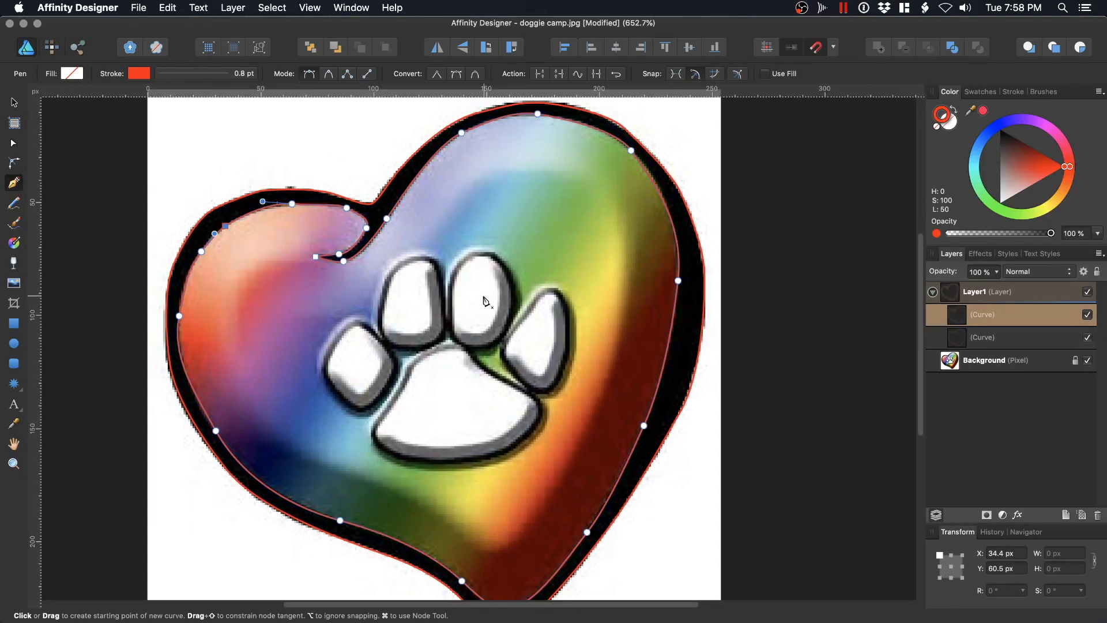
pyautogui.scroll(-1, 484, 279)
pyautogui.scroll(-1, 485, 282)
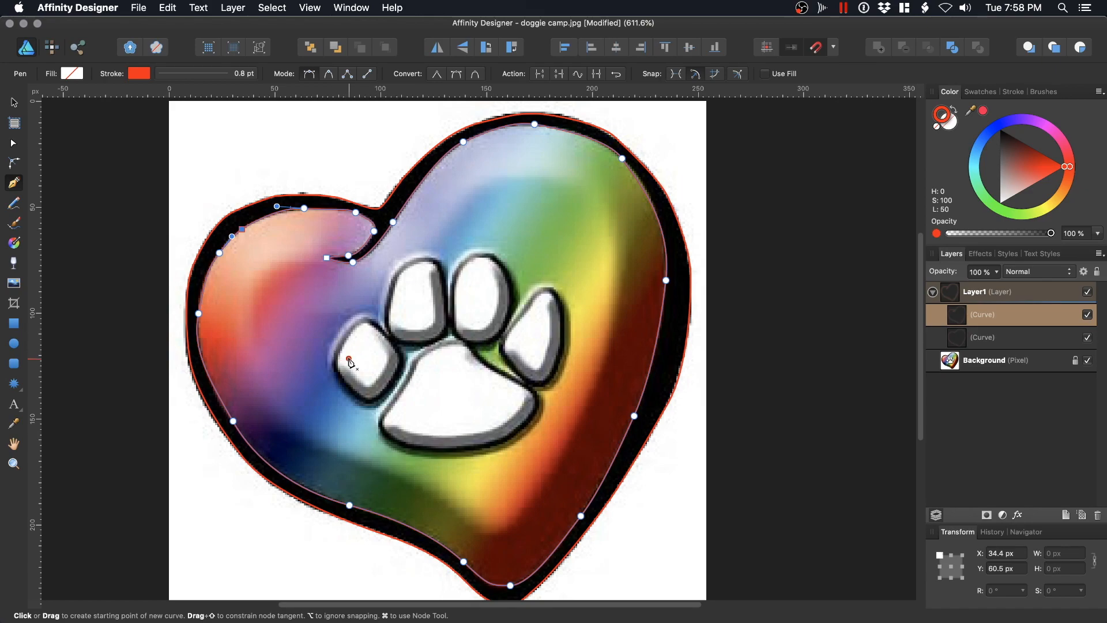
pyautogui.scroll(5, 350, 363)
pyautogui.scroll(1, 350, 359)
pyautogui.click(336, 320)
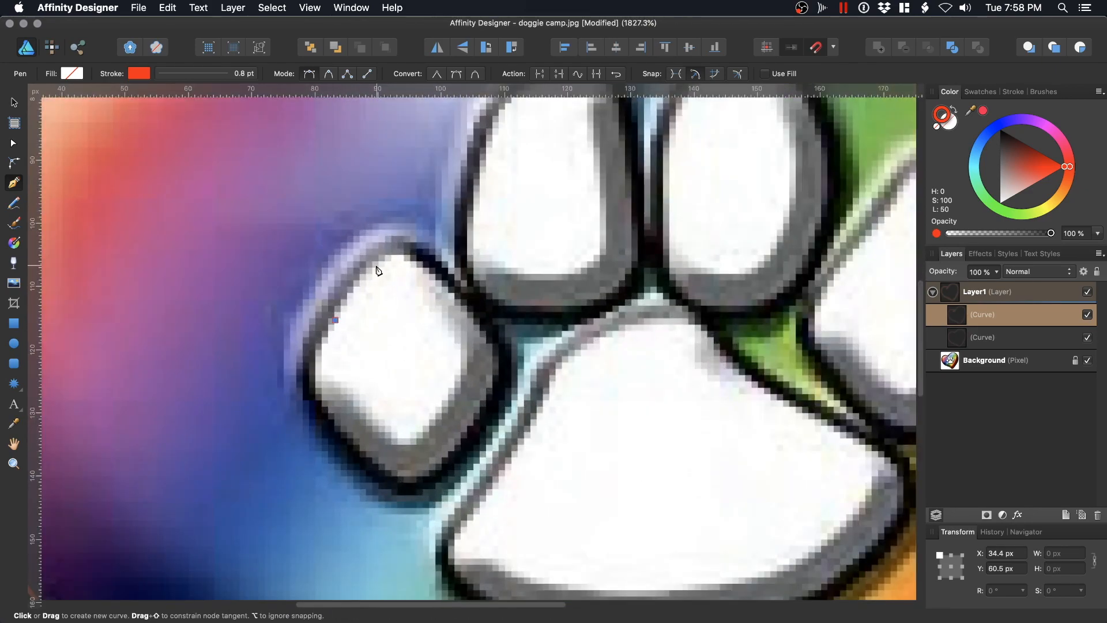
pyautogui.moveTo(377, 265); pyautogui.dragTo(392, 252)
pyautogui.moveTo(415, 260); pyautogui.dragTo(428, 270)
pyautogui.click(478, 325)
pyautogui.moveTo(497, 373); pyautogui.dragTo(493, 390)
pyautogui.moveTo(435, 466); pyautogui.dragTo(421, 476)
pyautogui.click(335, 320)
# Trace the second toe from the left of the paw print as a closed pen curve.
pyautogui.scroll(5, 336, 320)
pyautogui.click(320, 298)
pyautogui.moveTo(360, 243); pyautogui.dragTo(382, 234)
pyautogui.moveTo(374, 464); pyautogui.dragTo(352, 463)
pyautogui.moveTo(305, 418); pyautogui.dragTo(295, 402)
pyautogui.click(319, 299)
# Trace the third toe from the left of the paw print as a closed pen curve.
pyautogui.moveTo(508, 286); pyautogui.dragTo(326, 291)
pyautogui.click(321, 288)
pyautogui.moveTo(369, 227); pyautogui.dragTo(393, 216)
pyautogui.click(321, 288)
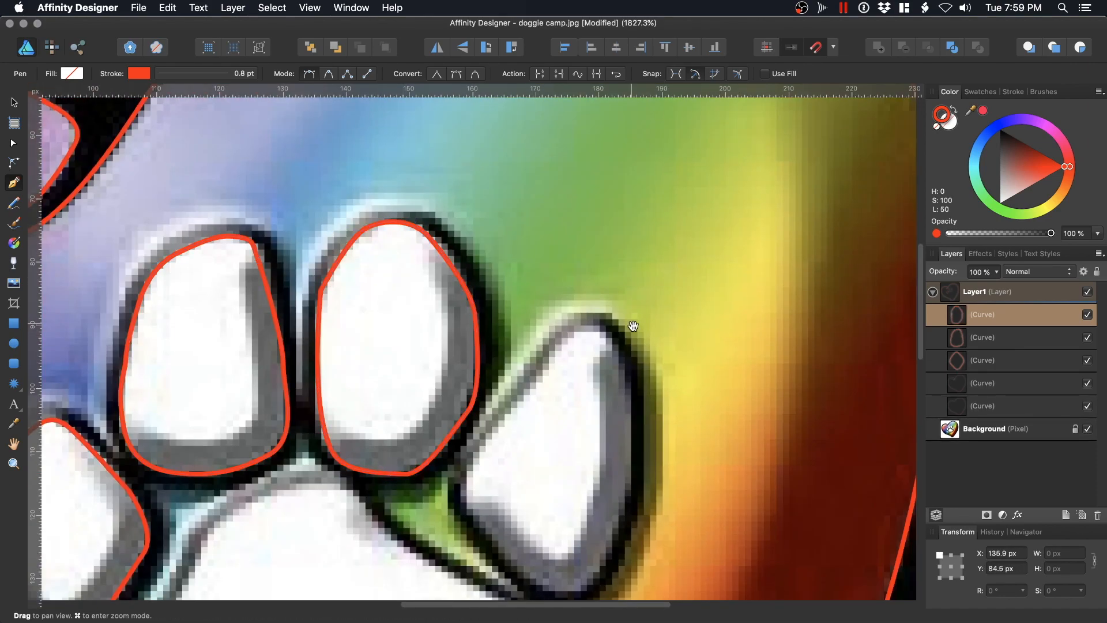
# Trace the rightmost toe of the paw print as a closed pen curve.
pyautogui.moveTo(630, 324); pyautogui.dragTo(450, 273)
pyautogui.click(328, 358)
pyautogui.moveTo(453, 384); pyautogui.dragTo(455, 402)
pyautogui.moveTo(441, 477); pyautogui.dragTo(435, 488)
pyautogui.moveTo(389, 540); pyautogui.dragTo(372, 536)
pyautogui.click(328, 358)
# Trace the large main pad of the paw print as a closed pen curve and leave the Pen tool.
pyautogui.scroll(-5, 329, 358)
pyautogui.click(337, 171)
pyautogui.click(442, 125)
pyautogui.moveTo(532, 209); pyautogui.dragTo(548, 217)
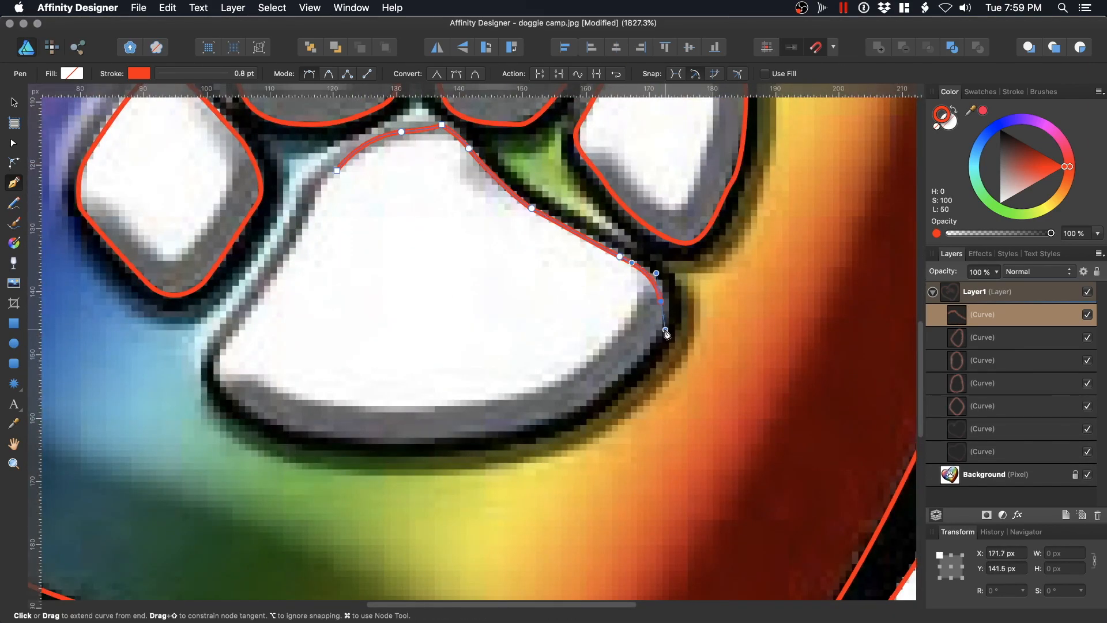
pyautogui.moveTo(487, 435); pyautogui.dragTo(422, 433)
pyautogui.moveTo(280, 427); pyautogui.dragTo(268, 419)
pyautogui.moveTo(216, 367); pyautogui.dragTo(221, 353)
pyautogui.click(317, 210)
pyautogui.click(337, 171)
pyautogui.press('v')
# Check the traced curves in the new layer and hide the Background image.
pyautogui.scroll(-5, 306, 185)
pyautogui.click(245, 182)
pyautogui.scroll(-3, 283, 180)
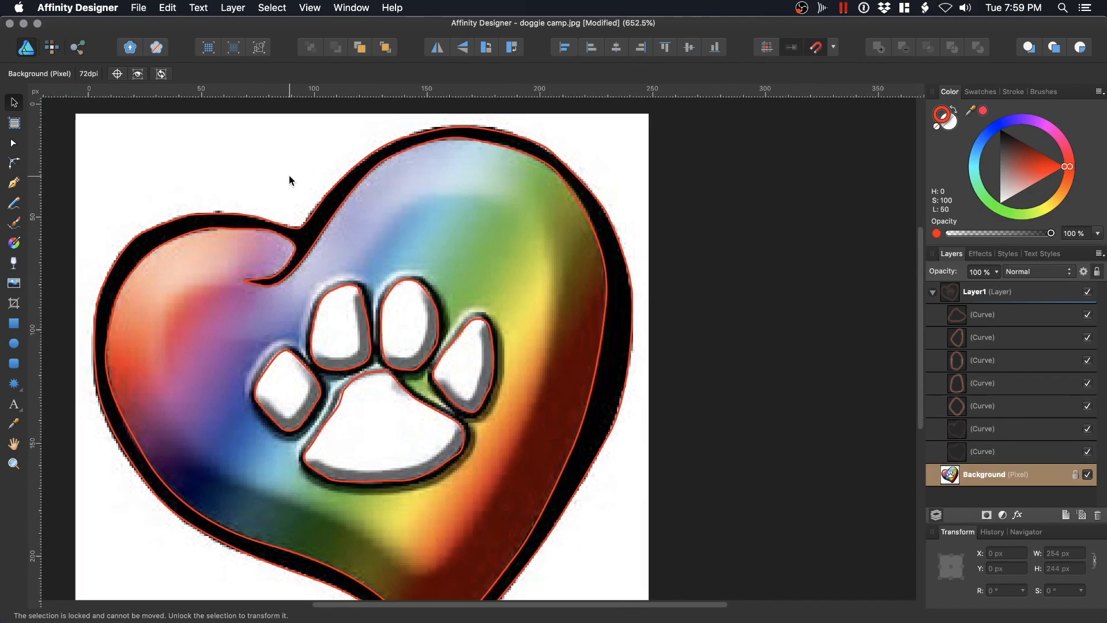
pyautogui.scroll(-2, 385, 272)
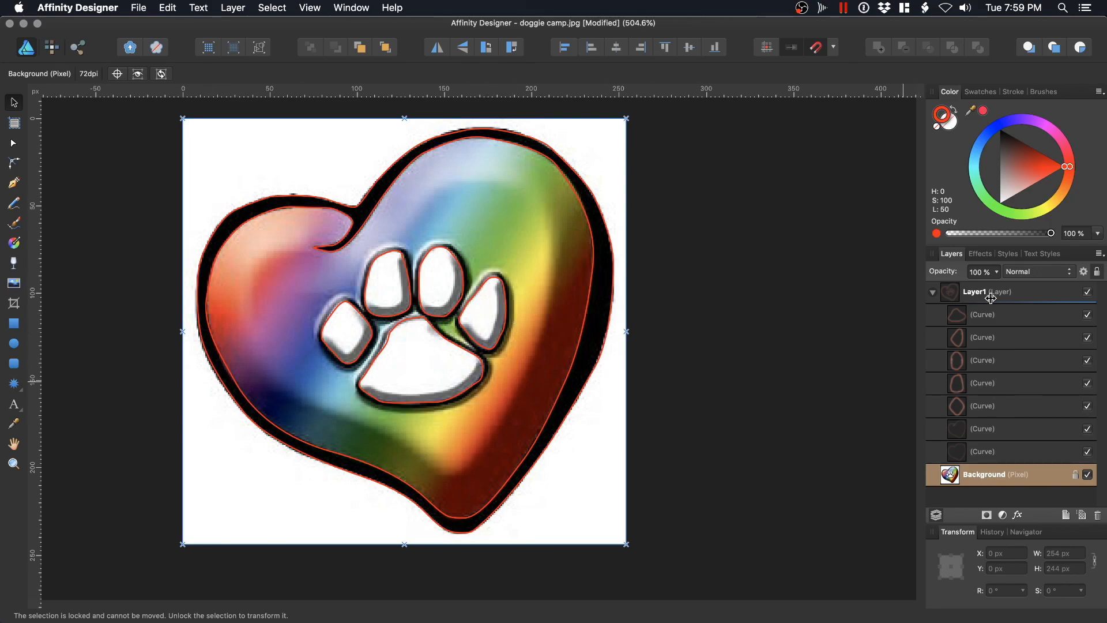
pyautogui.click(986, 314)
pyautogui.keyDown('shift'); pyautogui.click(1006, 451); pyautogui.keyUp('shift')
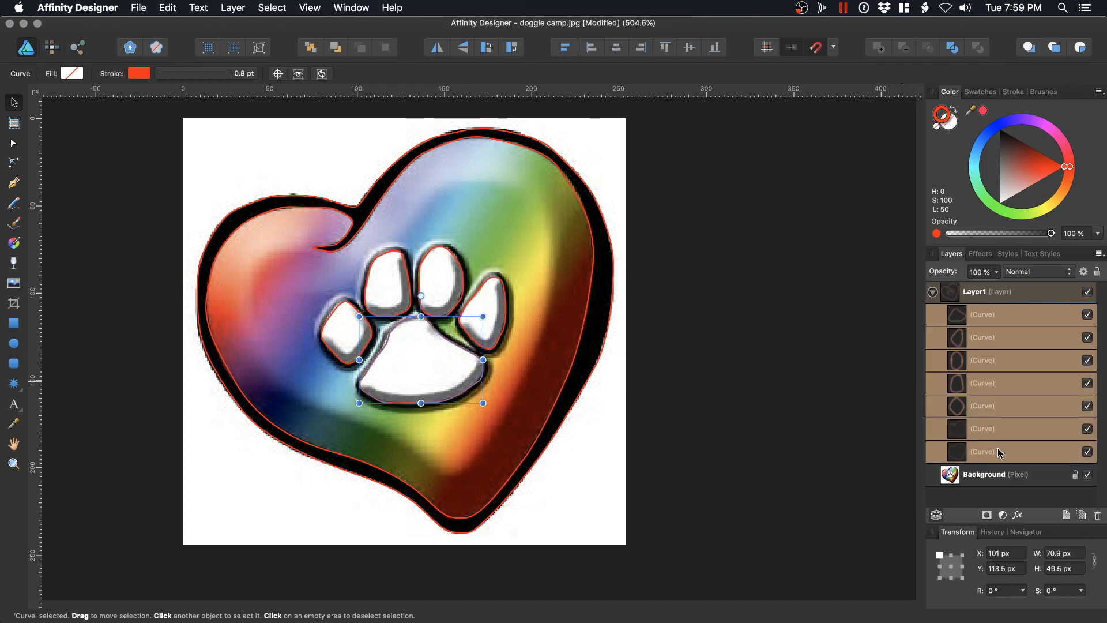
pyautogui.click(813, 338)
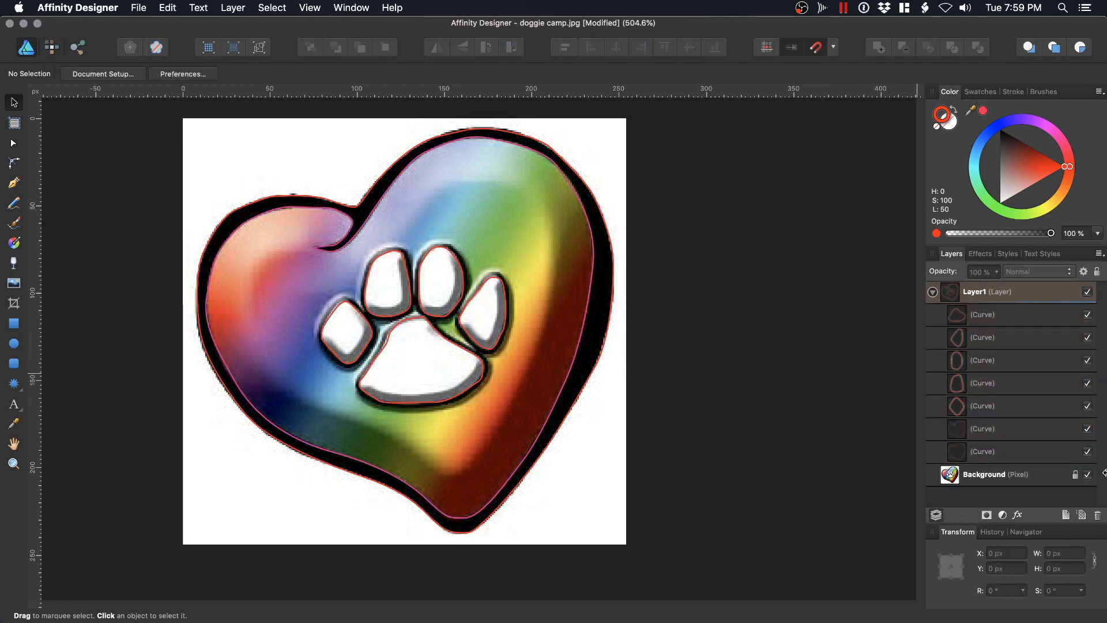
pyautogui.click(1088, 474)
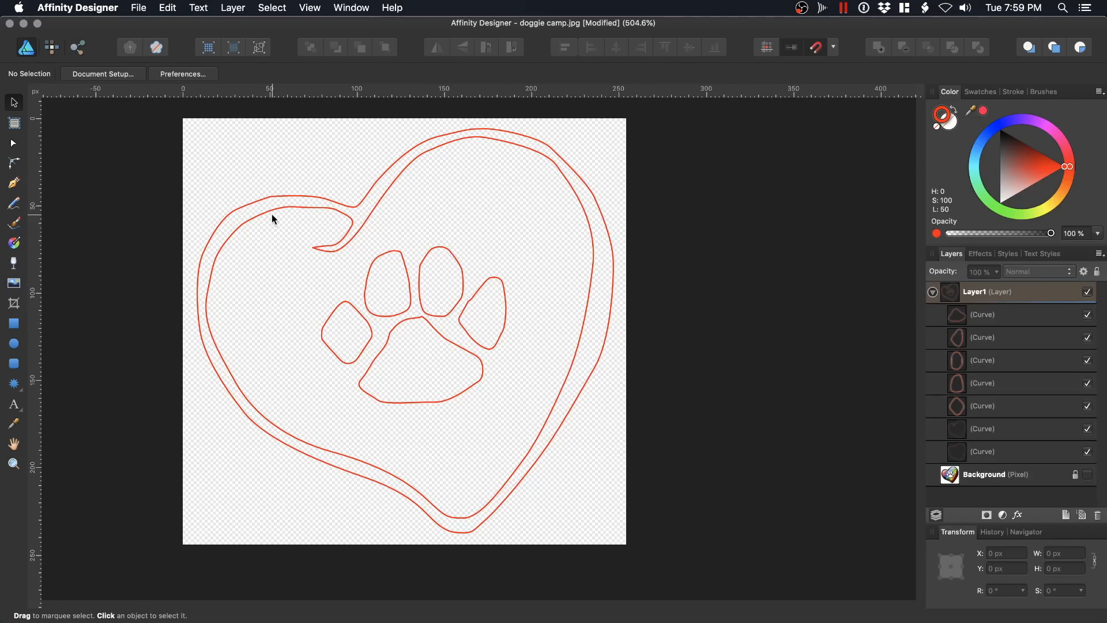
# Examine the nodes and handles of the inner heart curve around its upper lobe and curl.
pyautogui.scroll(5, 337, 228)
pyautogui.scroll(-1, 336, 229)
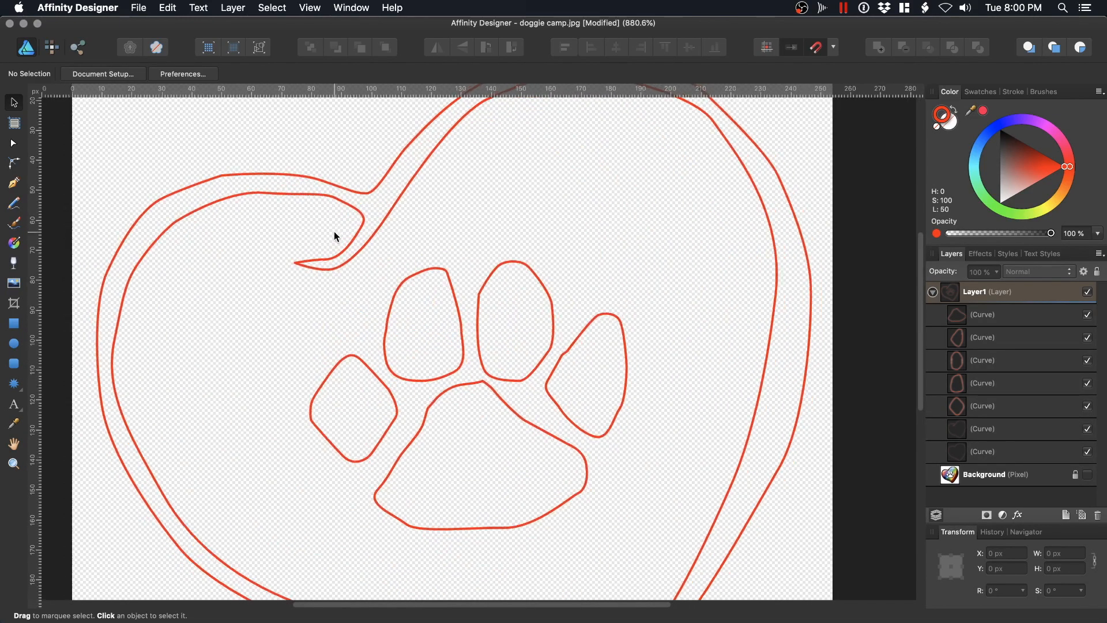
pyautogui.click(15, 145)
pyautogui.click(296, 195)
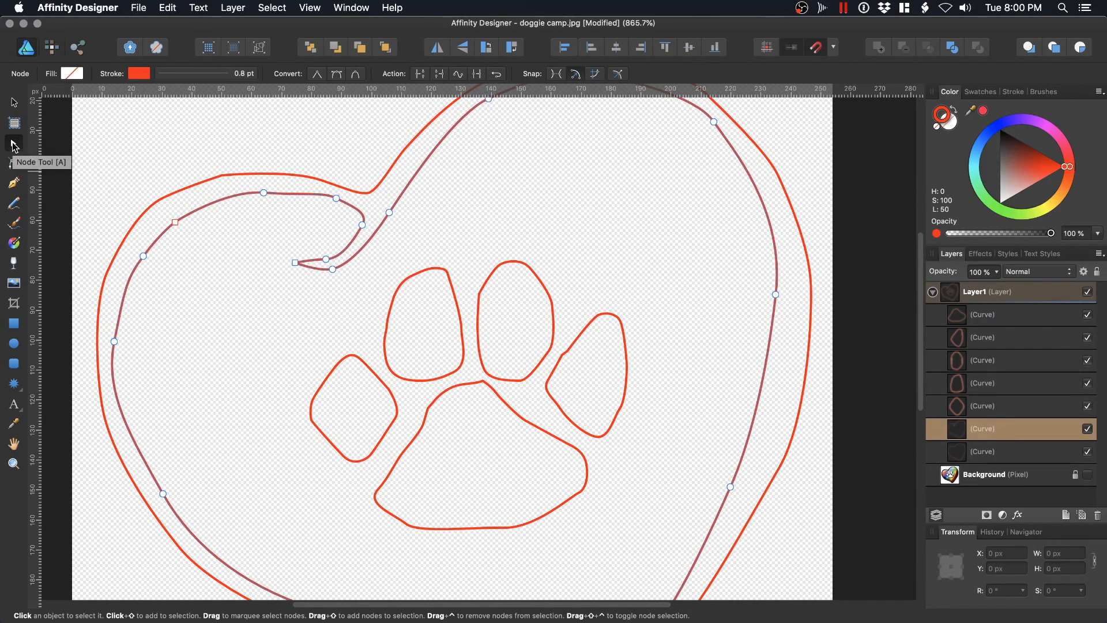
pyautogui.click(263, 192)
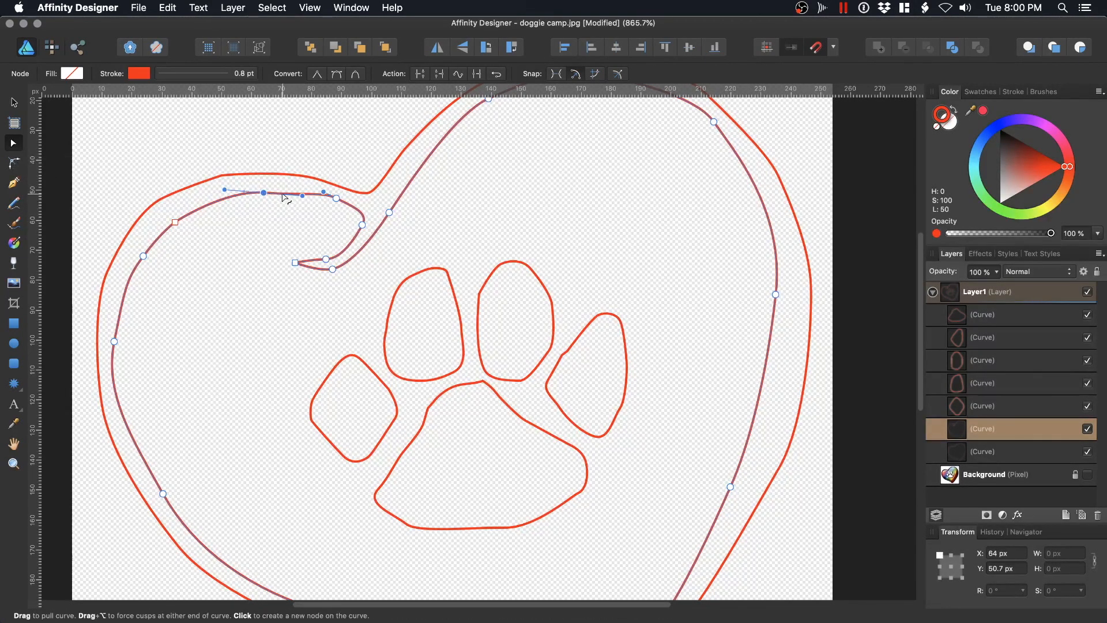
pyautogui.click(336, 198)
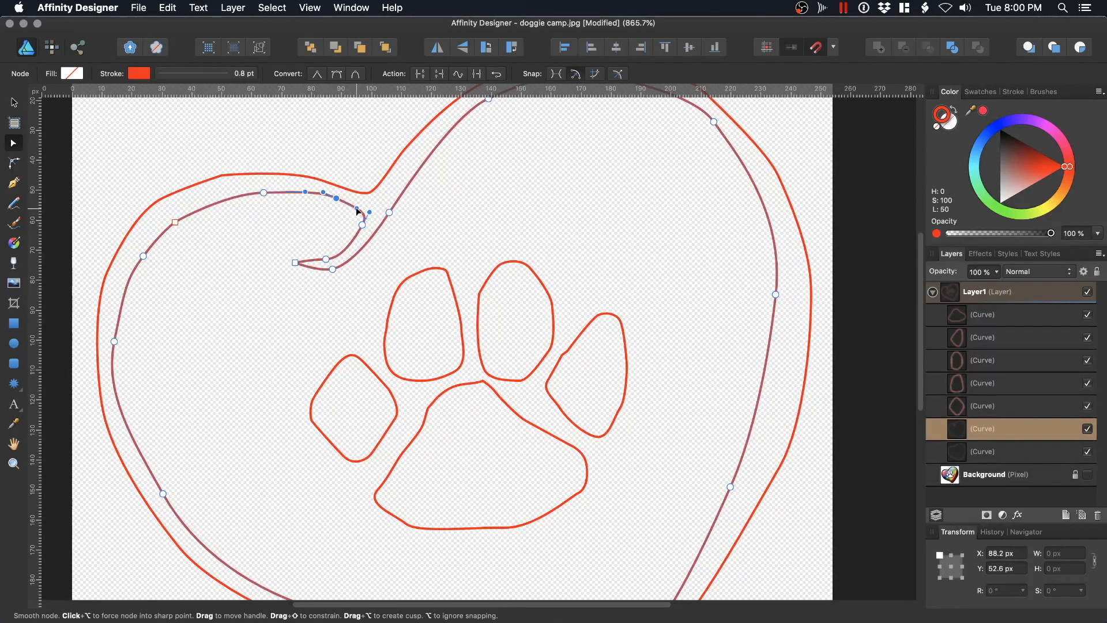
pyautogui.click(331, 226)
pyautogui.moveTo(230, 231); pyautogui.dragTo(304, 216)
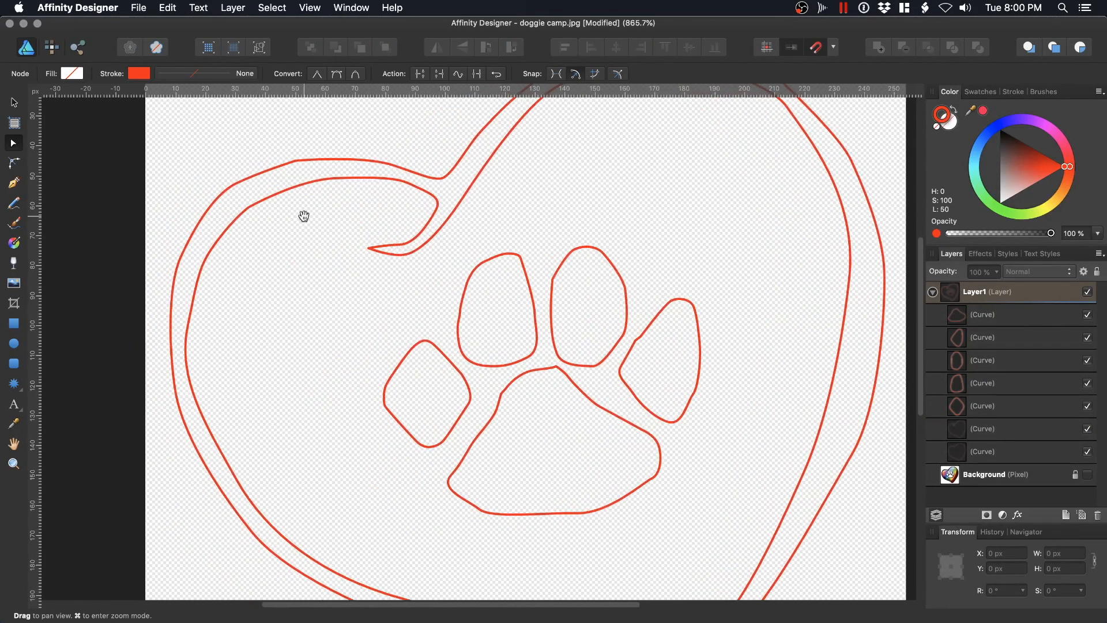
# Try to move the start node of the outer heart curve on the smaller upper lobe slightly to the left.
pyautogui.click(299, 160)
pyautogui.click(292, 163)
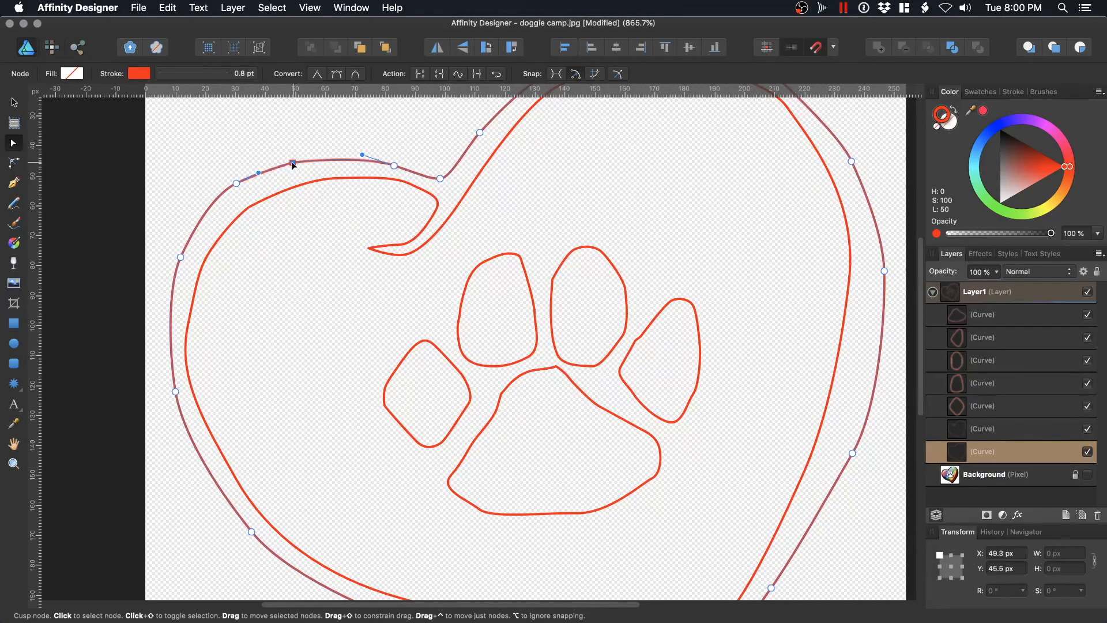
pyautogui.click(231, 192)
pyautogui.click(293, 164)
pyautogui.press('super+z')
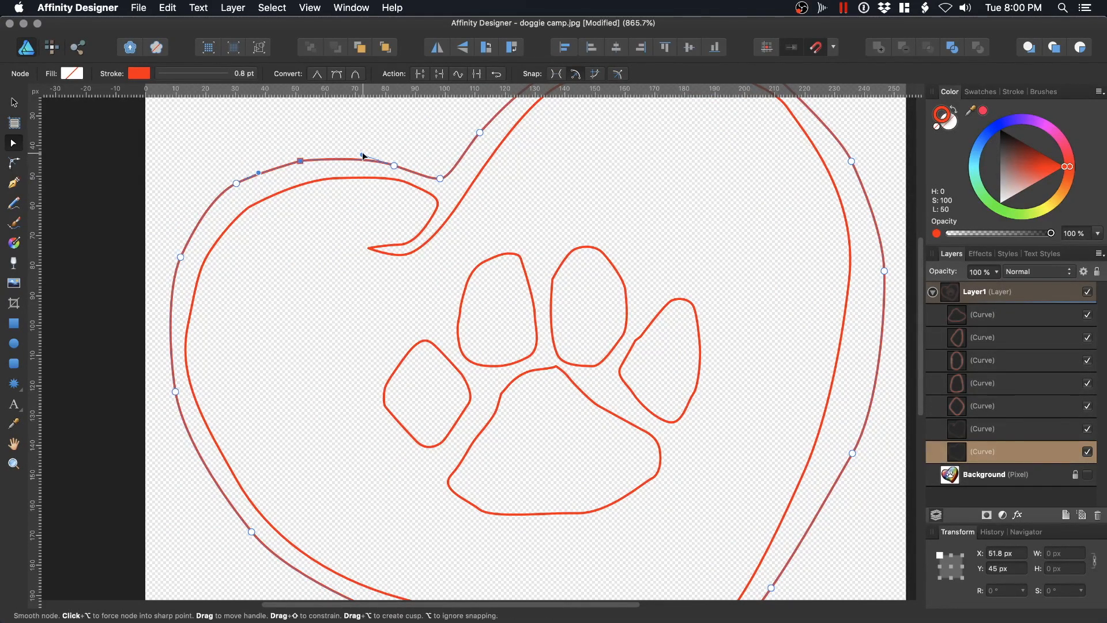
# Smooth the outer and inner heart curves at their start nodes on the smaller lobe by adjusting the handles.
pyautogui.moveTo(362, 156); pyautogui.dragTo(365, 159)
pyautogui.click(240, 161)
pyautogui.moveTo(246, 211); pyautogui.dragTo(253, 160)
pyautogui.click(254, 158)
pyautogui.click(276, 184)
# Refine the paw print outlines by slightly shifting nodes or handles on the traced curves, ending at the main pad's peak.
pyautogui.moveTo(845, 512); pyautogui.dragTo(588, 349)
pyautogui.moveTo(565, 150); pyautogui.dragTo(526, 498)
pyautogui.click(512, 234)
pyautogui.moveTo(511, 233); pyautogui.dragTo(508, 229)
pyautogui.click(489, 214)
pyautogui.click(424, 167)
pyautogui.click(426, 190)
pyautogui.scroll(-6, 424, 288)
pyautogui.click(431, 300)
pyautogui.moveTo(430, 302); pyautogui.dragTo(433, 299)
pyautogui.click(517, 281)
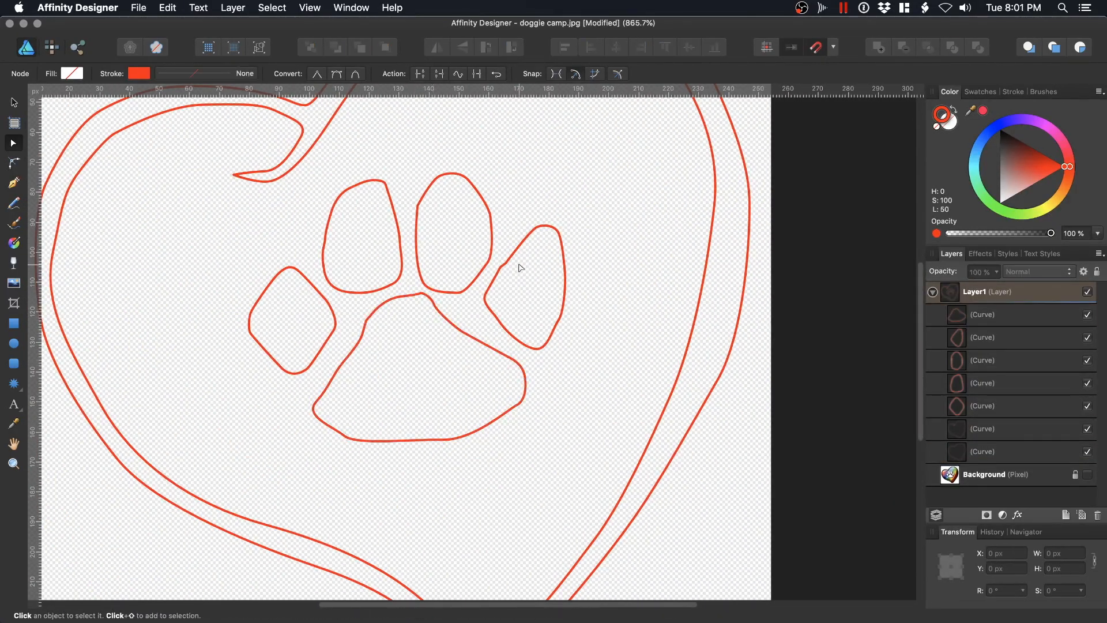
# Merge the four toe curves and the main pad curve into one shape with the Add operation.
pyautogui.scroll(-5, 473, 363)
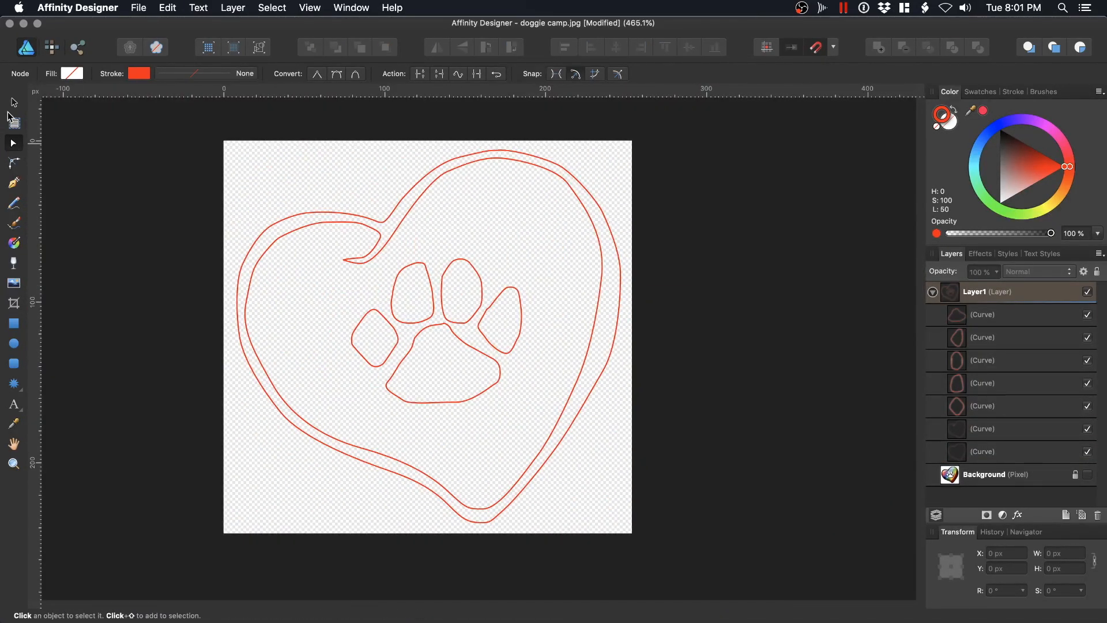
pyautogui.click(12, 105)
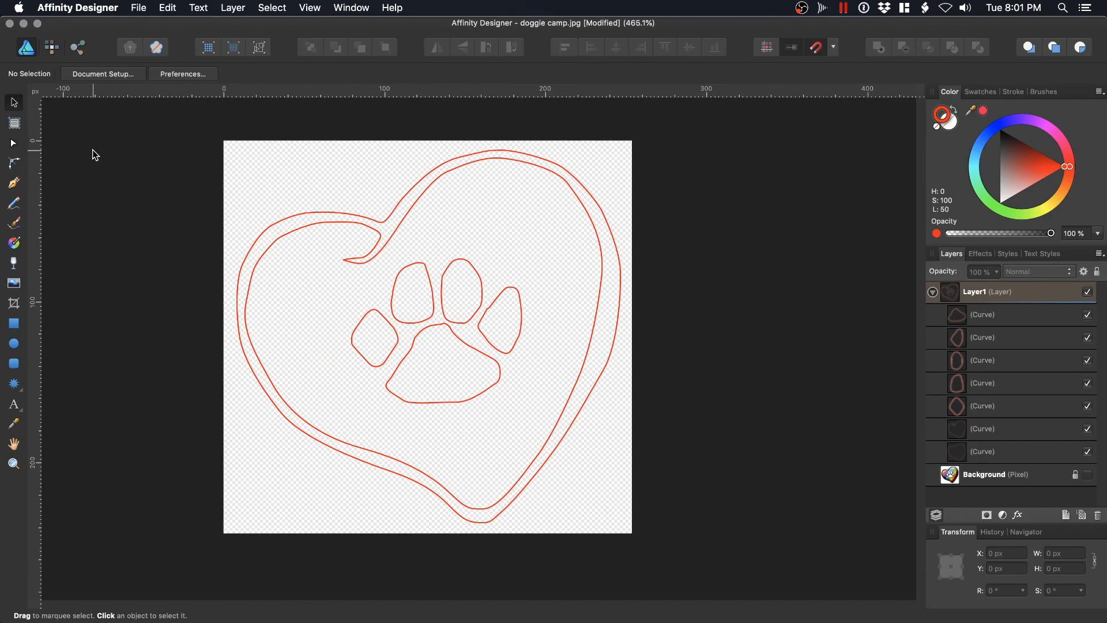
pyautogui.click(1002, 314)
pyautogui.keyDown('shift'); pyautogui.click(998, 408); pyautogui.keyUp('shift')
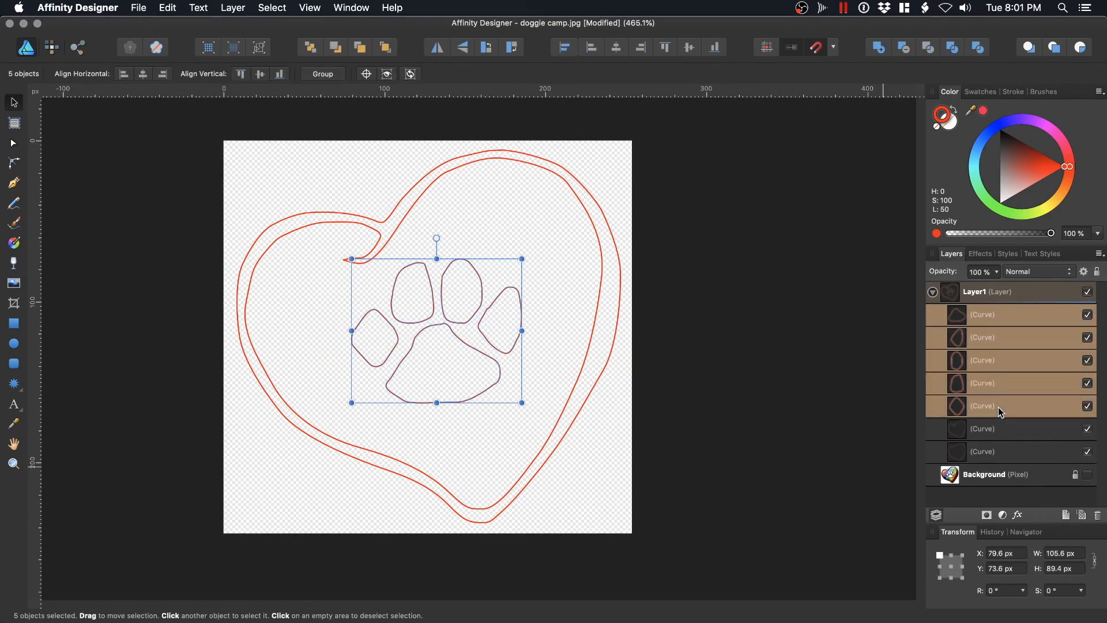
pyautogui.click(880, 49)
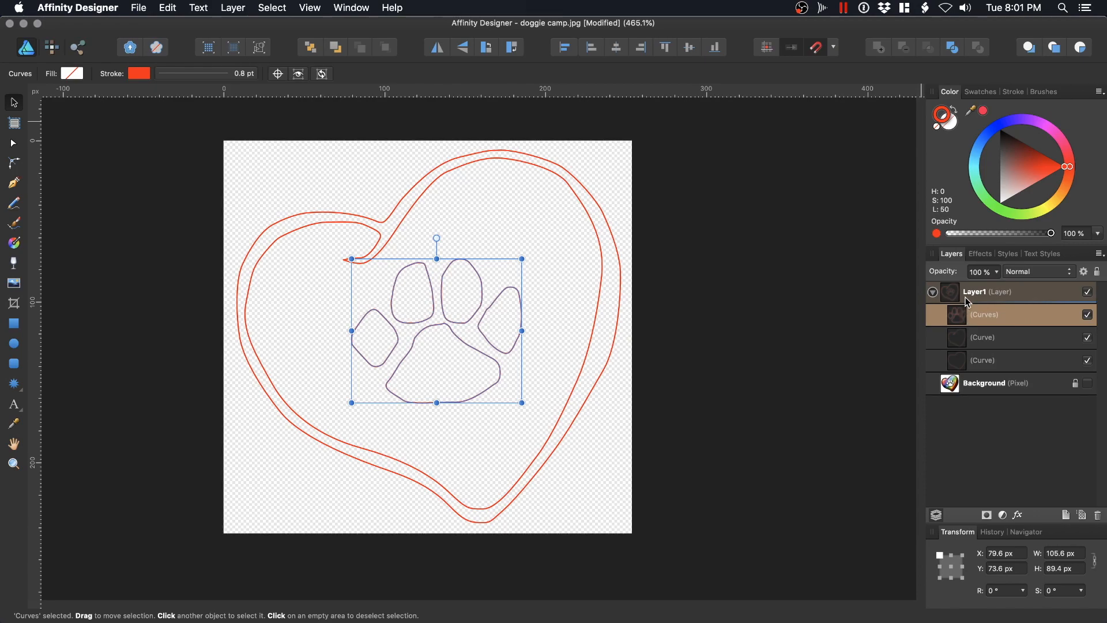
# Remove the stroke from the merged paw print and fill it with black.
pyautogui.click(939, 129)
pyautogui.click(949, 125)
pyautogui.moveTo(1005, 148); pyautogui.dragTo(991, 123)
pyautogui.click(750, 238)
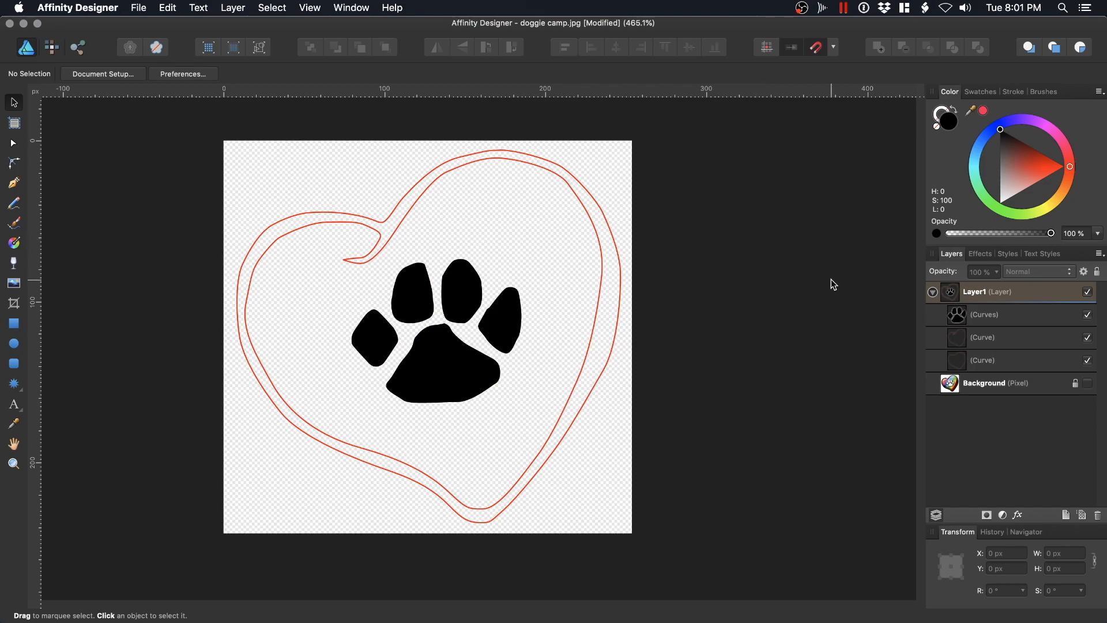
# Try to combine the inner and outer heart curves with the Add operation, undoing each attempt.
pyautogui.click(992, 335)
pyautogui.keyDown('shift'); pyautogui.click(992, 359); pyautogui.keyUp('shift')
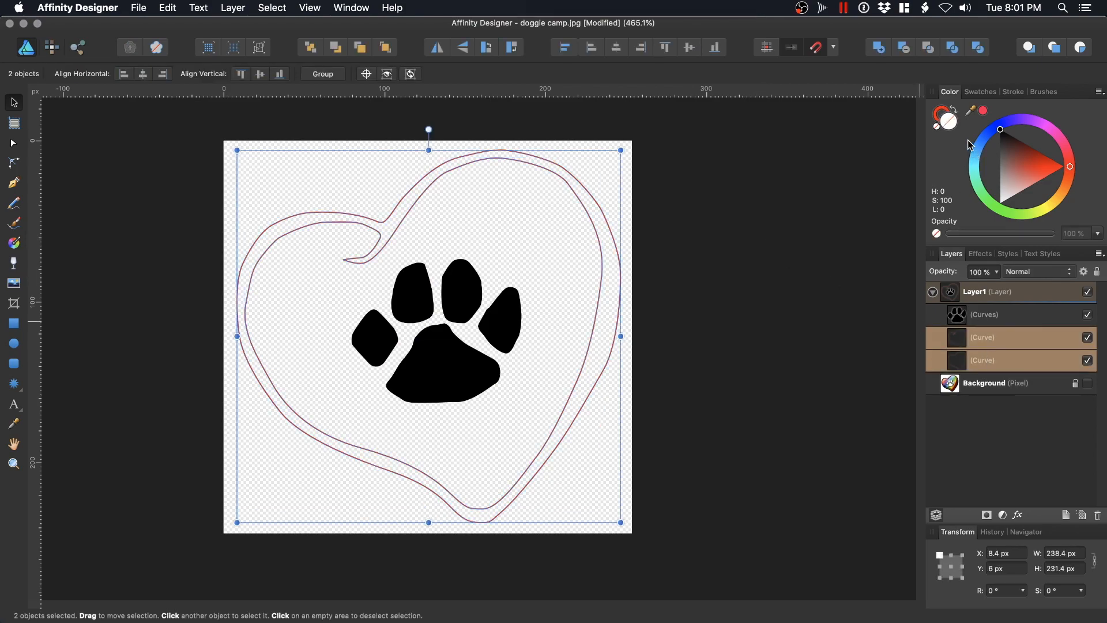
pyautogui.click(885, 49)
pyautogui.press('super+z')
pyautogui.click(879, 51)
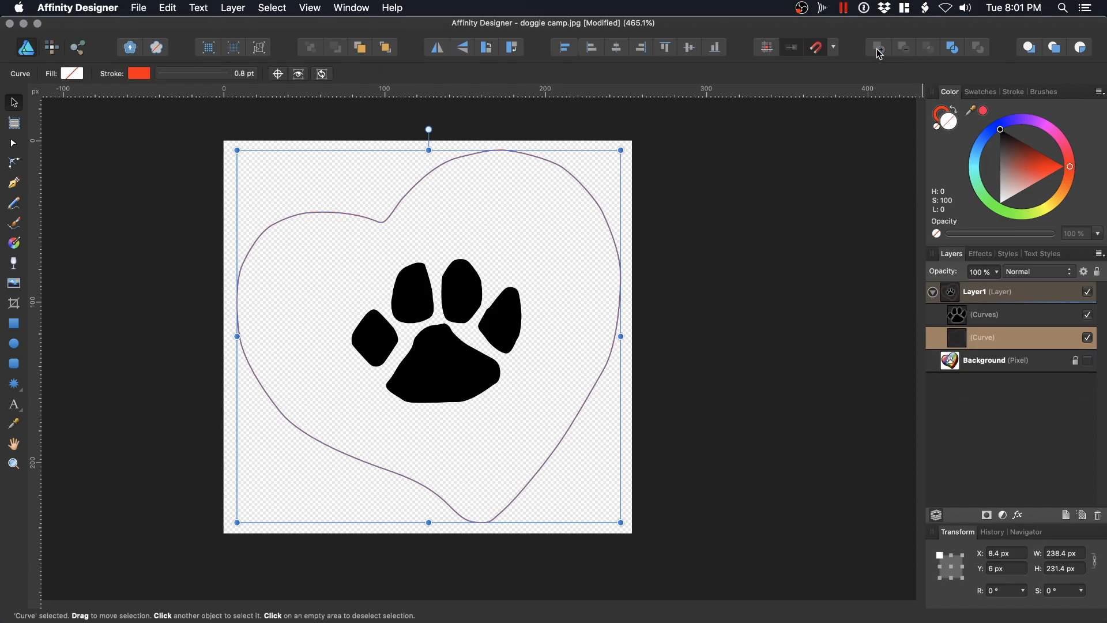
pyautogui.press('super+z')
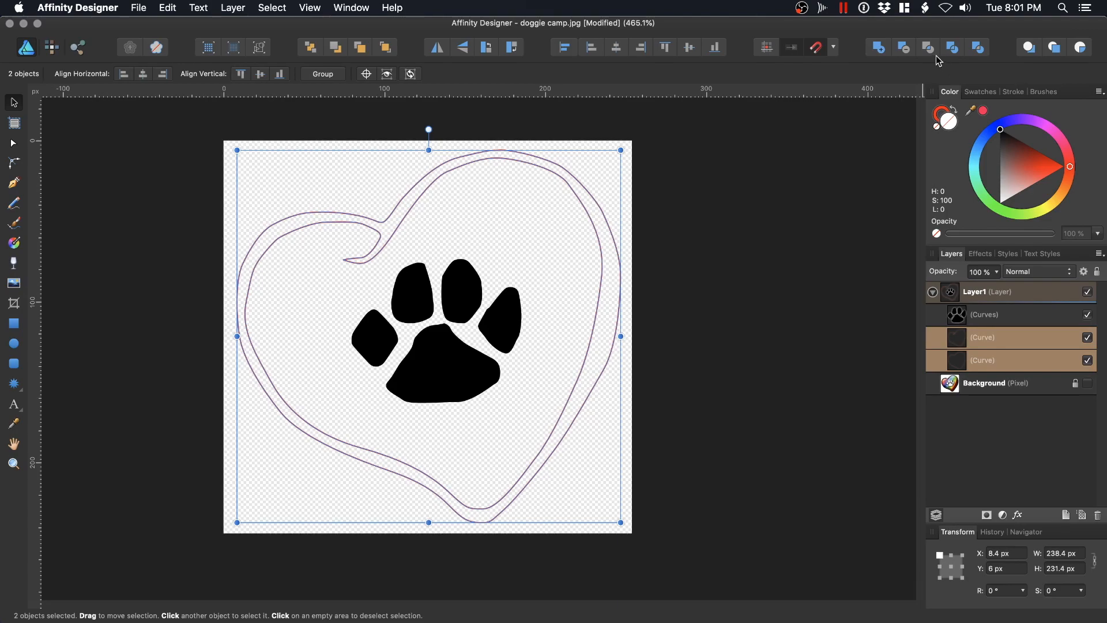
# Subtract the inner heart curve from the outer heart curve to form a single heart outline.
pyautogui.click(796, 335)
pyautogui.click(977, 338)
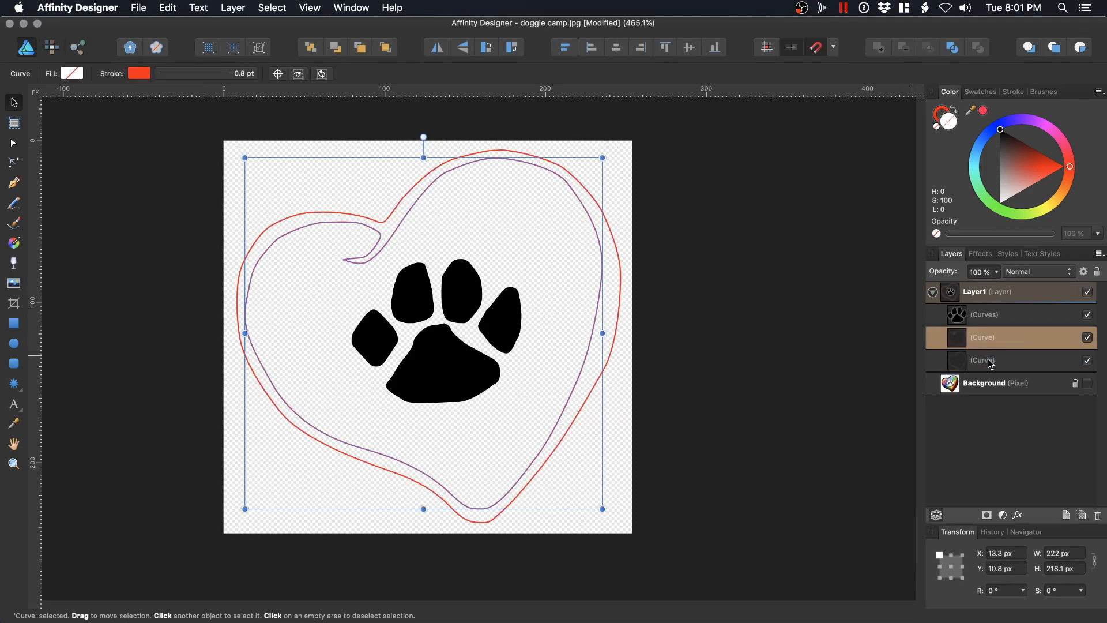
pyautogui.keyDown('shift'); pyautogui.click(986, 358); pyautogui.keyUp('shift')
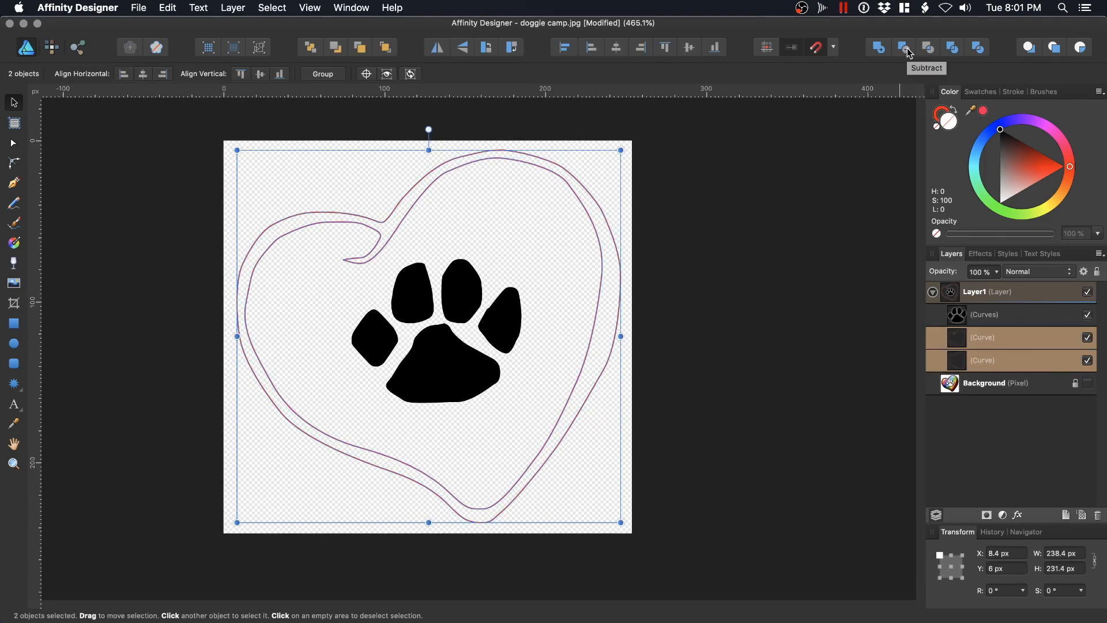
pyautogui.click(909, 52)
# Remove the stroke from the combined heart outline and fill it with solid black.
pyautogui.click(947, 115)
pyautogui.click(936, 127)
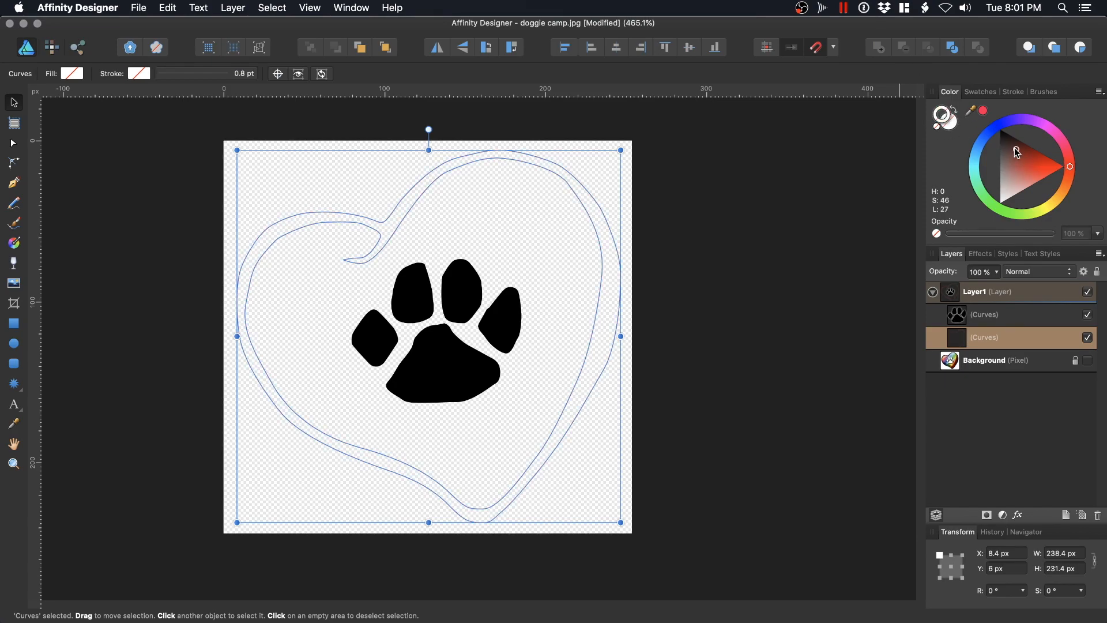
pyautogui.moveTo(1015, 148); pyautogui.dragTo(998, 128)
pyautogui.click(938, 127)
pyautogui.click(947, 126)
pyautogui.moveTo(1016, 157); pyautogui.dragTo(1002, 131)
pyautogui.click(822, 212)
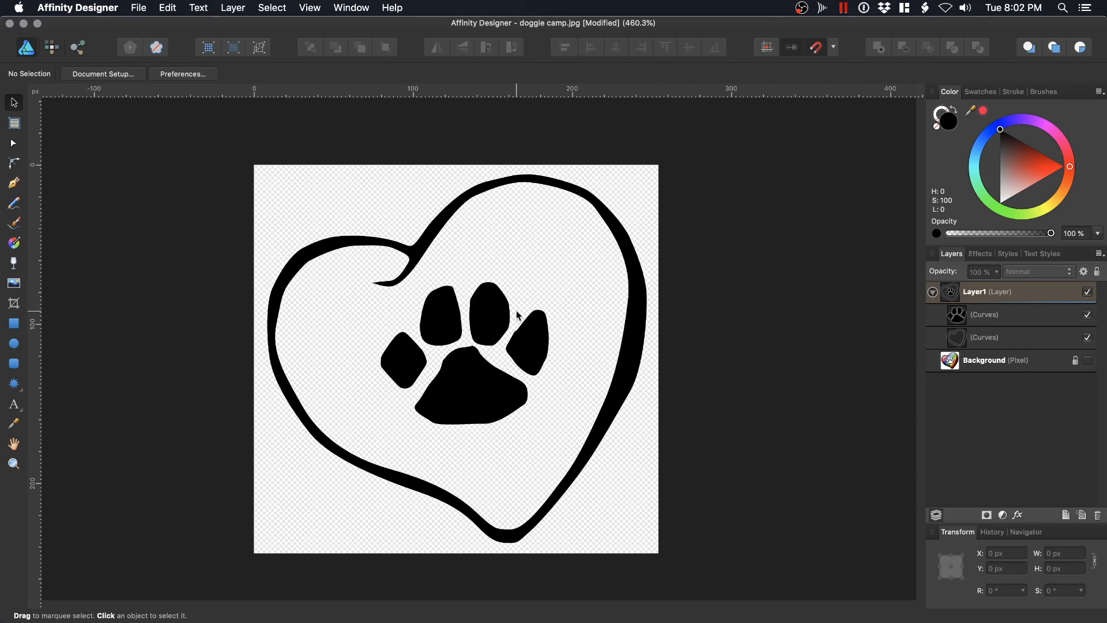
# Compare the edges of the traced vector paw with the original pixel image up close by toggling the visibility of the two layers.
pyautogui.scroll(5, 475, 334)
pyautogui.scroll(5, 469, 341)
pyautogui.scroll(3, 469, 340)
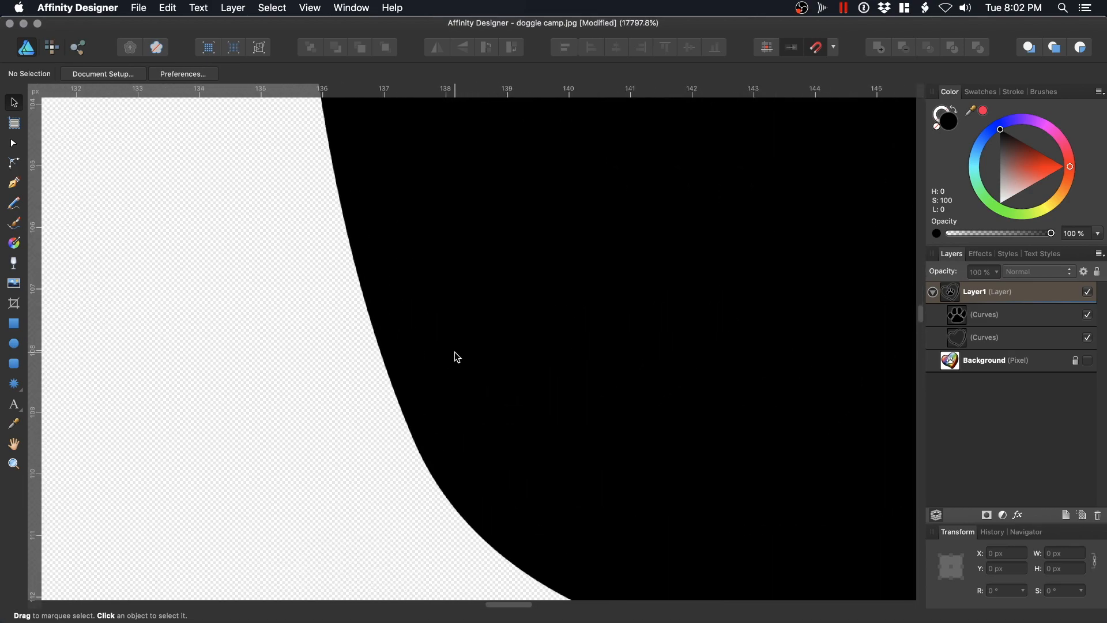
pyautogui.scroll(-6, 464, 461)
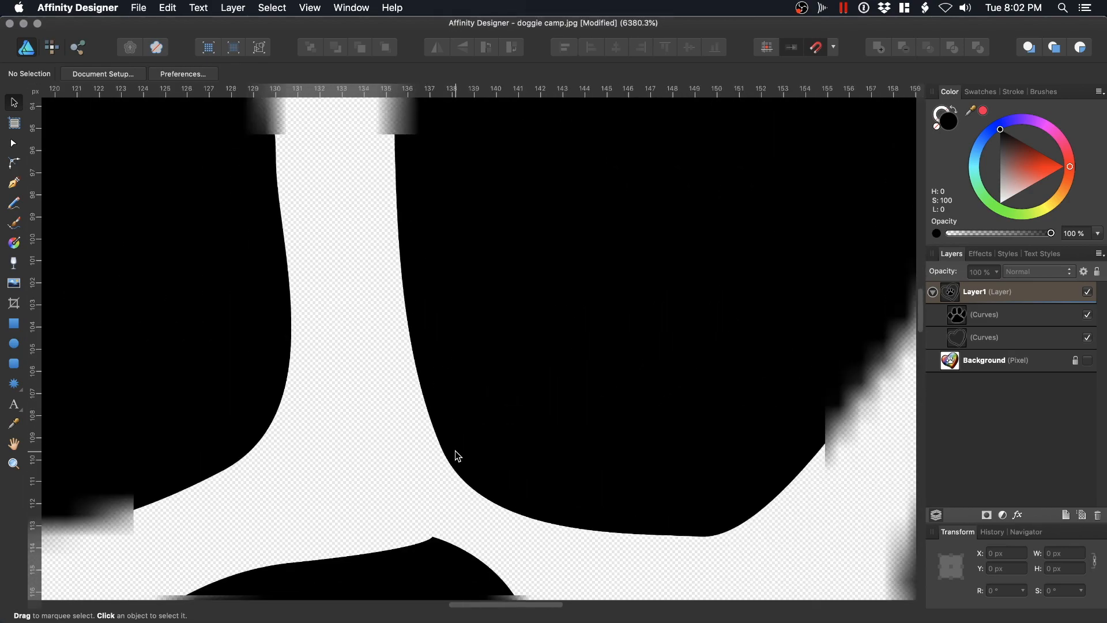
pyautogui.click(1087, 361)
pyautogui.click(1088, 291)
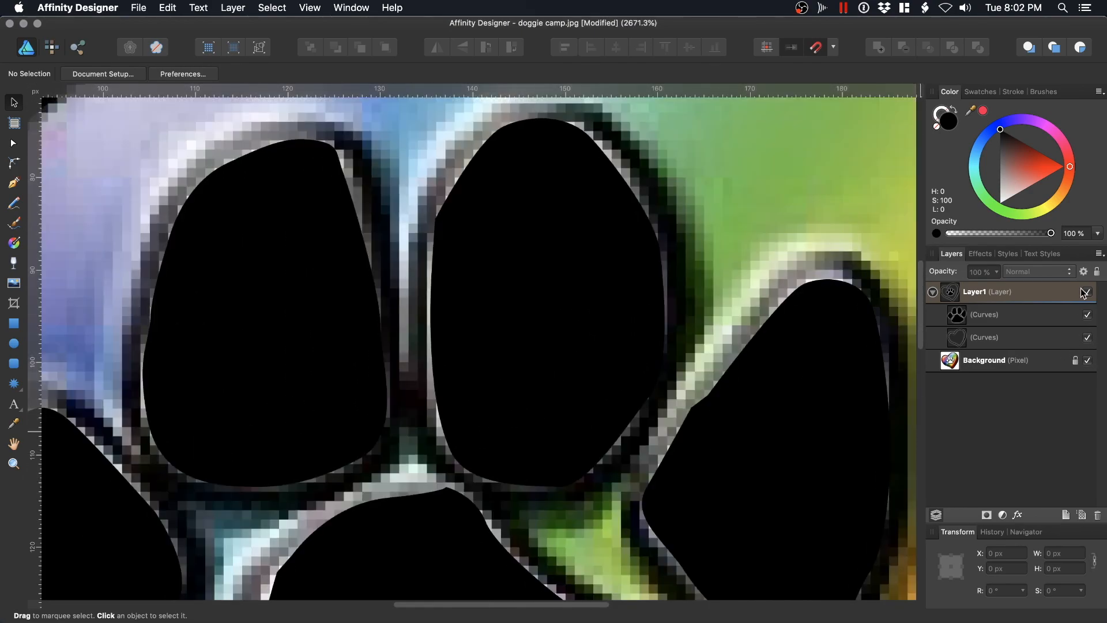
pyautogui.scroll(5, 334, 367)
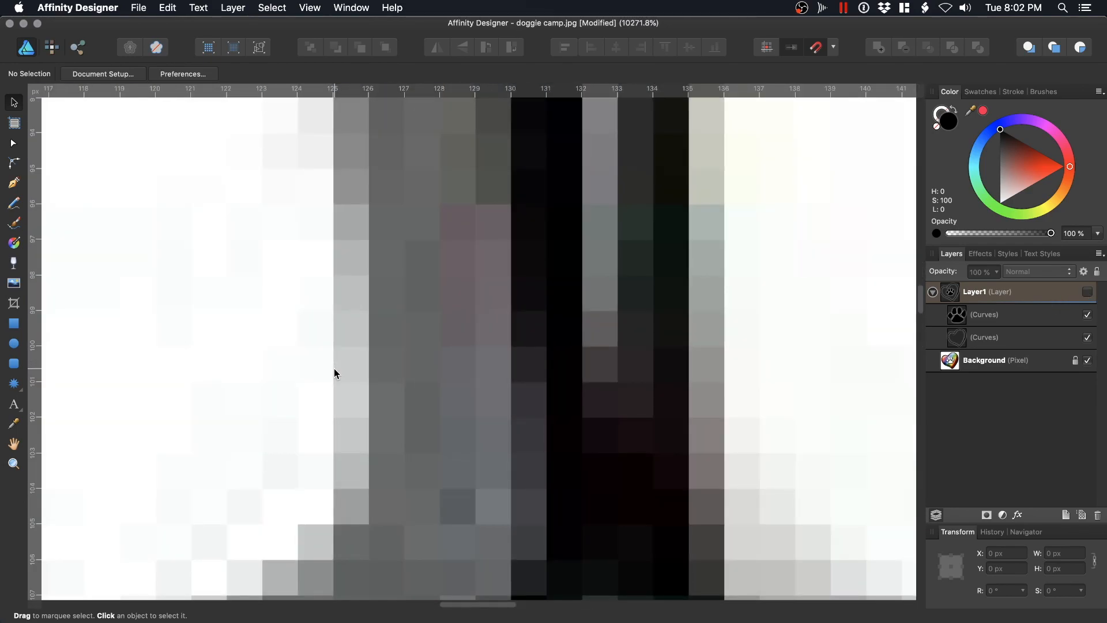
pyautogui.scroll(-5, 334, 368)
pyautogui.scroll(-3, 333, 369)
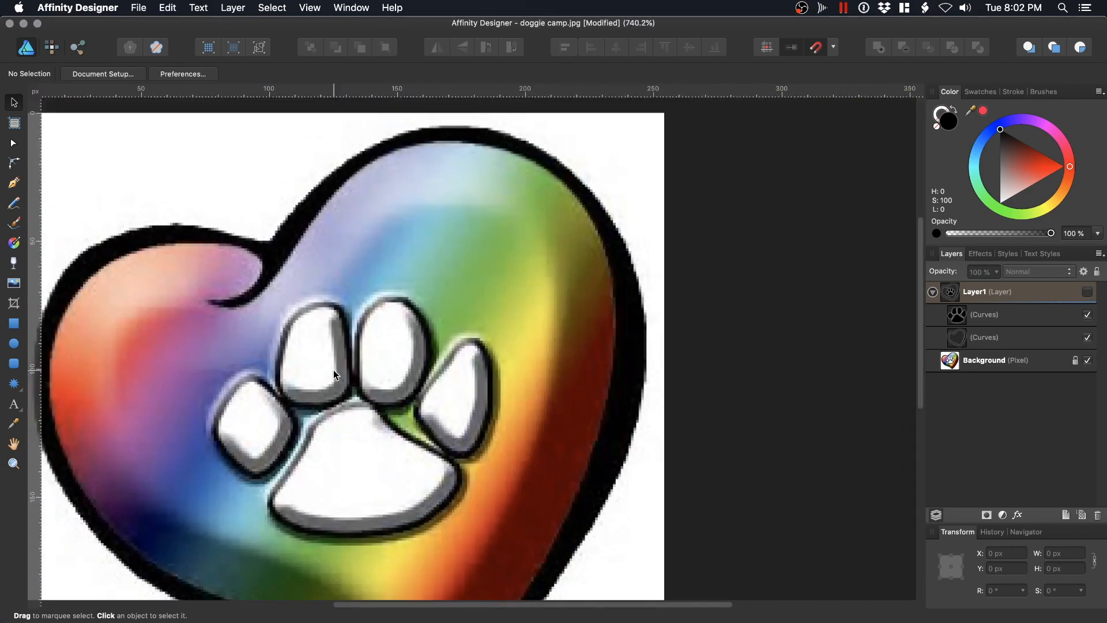
pyautogui.click(1087, 361)
pyautogui.click(1087, 291)
pyautogui.scroll(-3, 482, 370)
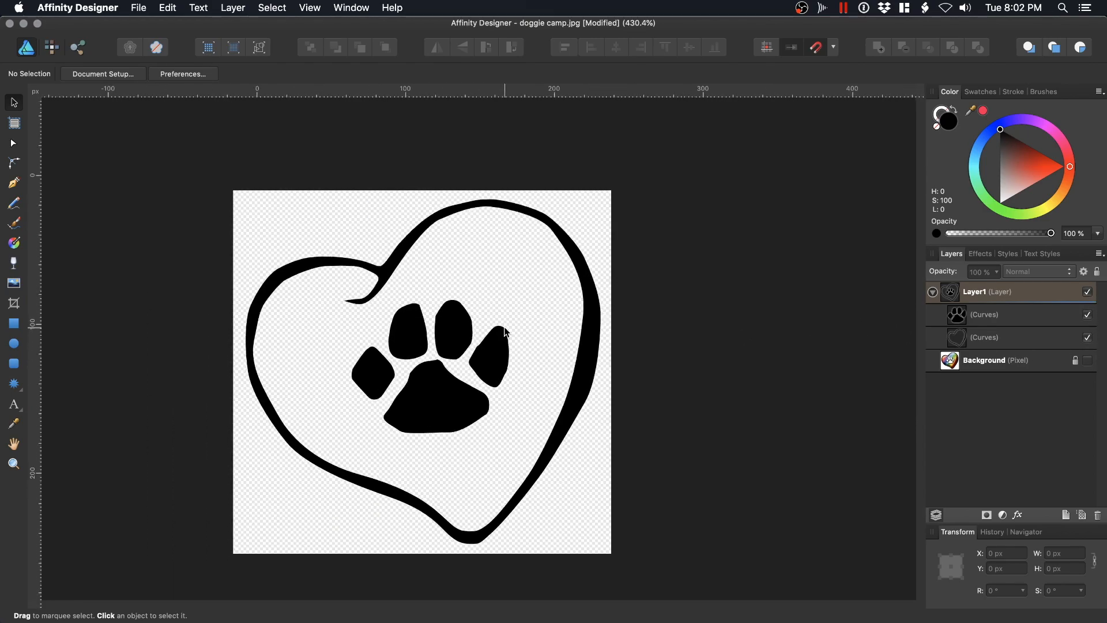
# Change the document units to inches and set the page dimensions to 18 by 18 in.
pyautogui.moveTo(288, 206); pyautogui.dragTo(780, 570)
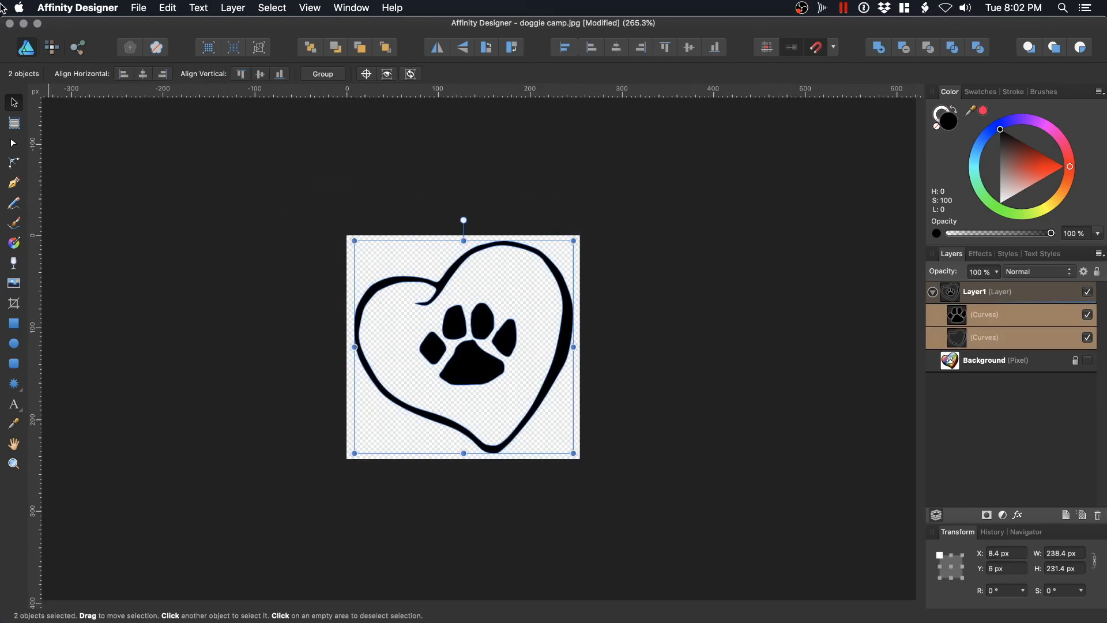
pyautogui.click(160, 140)
pyautogui.click(115, 75)
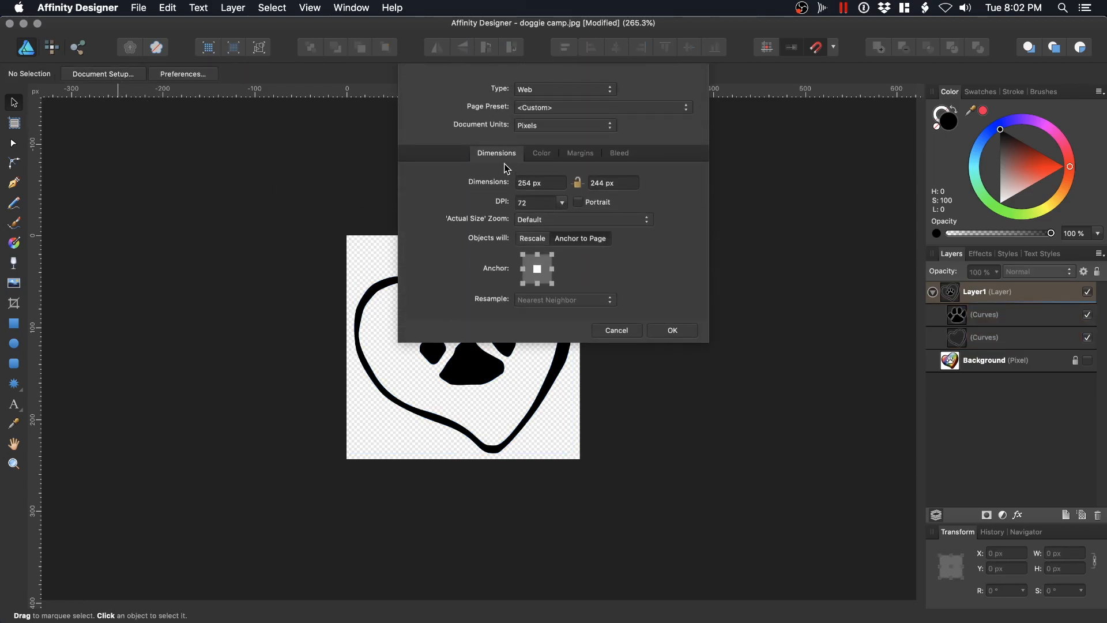
pyautogui.click(549, 128)
pyautogui.click(556, 155)
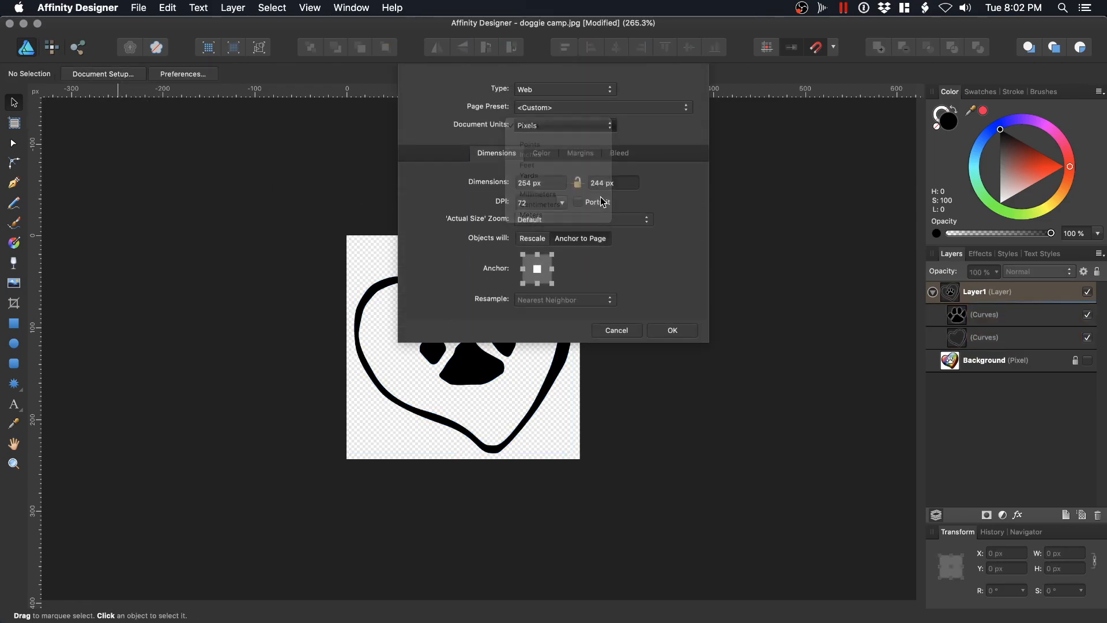
pyautogui.click(551, 184)
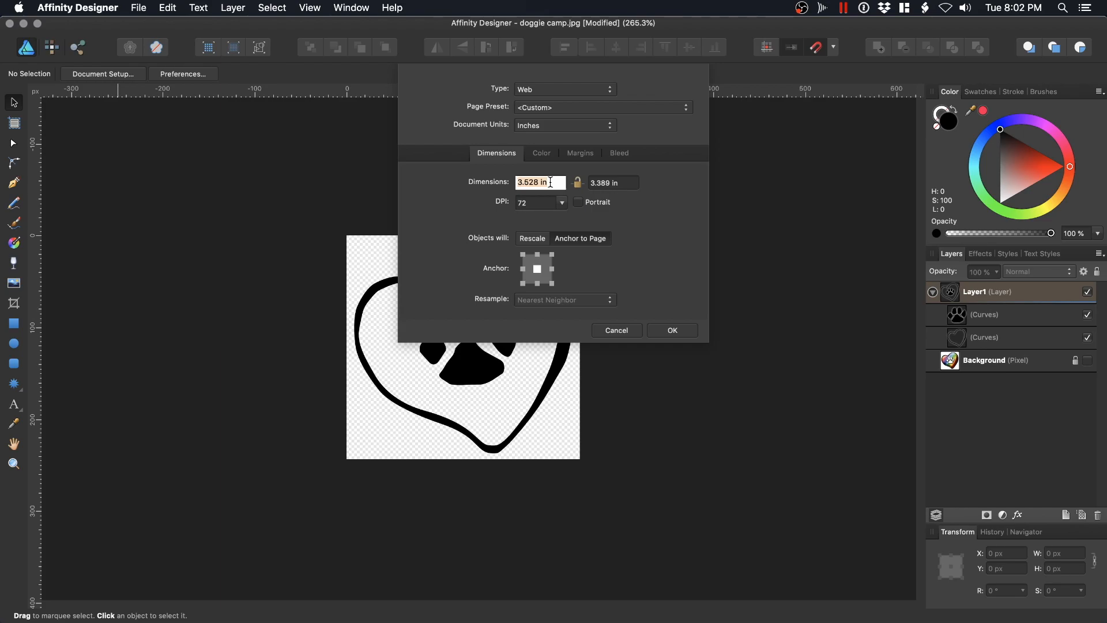
pyautogui.write('18')
pyautogui.press('Tab')
pyautogui.write('18')
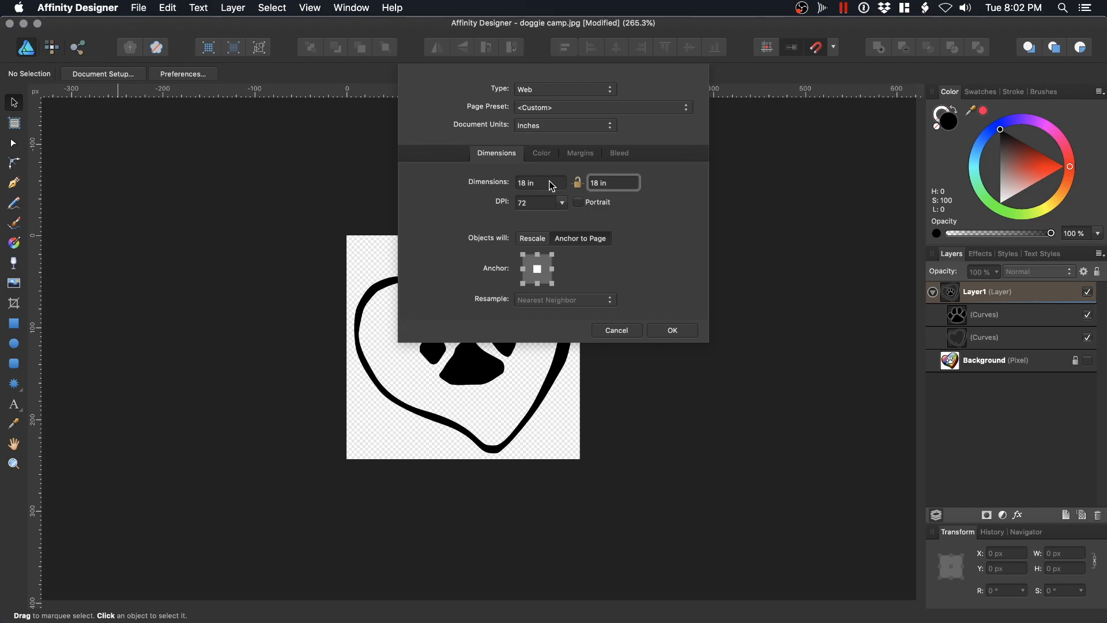
pyautogui.click(693, 331)
# Scale the heart and paw together to 18 in wide and centre them on the page.
pyautogui.scroll(-10, 534, 438)
pyautogui.moveTo(409, 312); pyautogui.dragTo(638, 491)
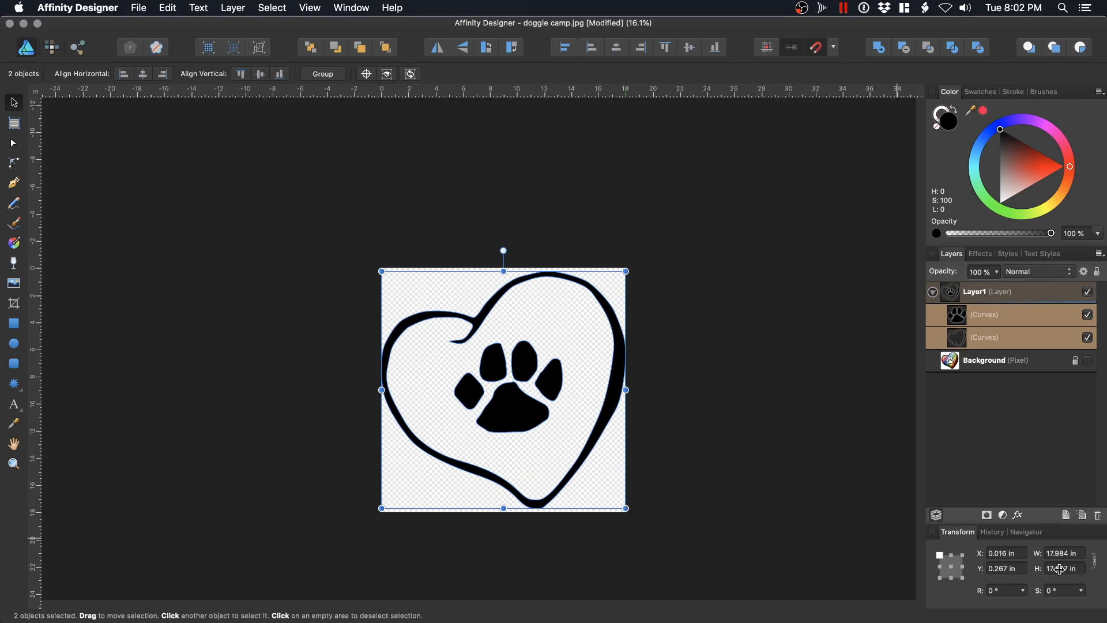
pyautogui.click(1078, 553)
pyautogui.write('18')
pyautogui.press('Return')
pyautogui.moveTo(541, 389); pyautogui.dragTo(538, 393)
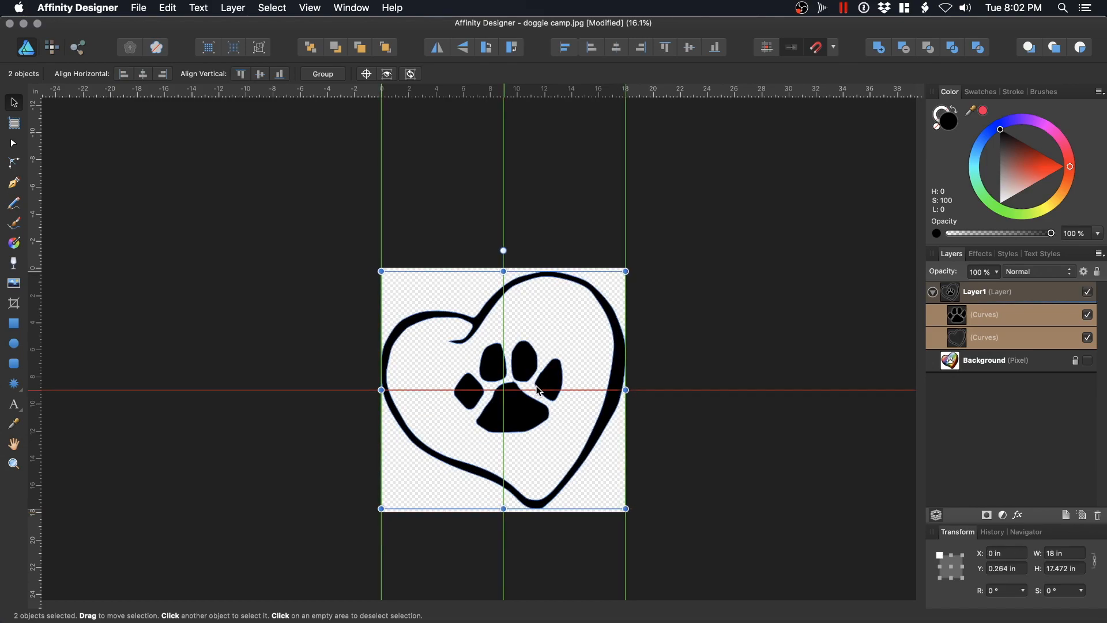
pyautogui.click(702, 375)
pyautogui.scroll(2, 531, 402)
pyautogui.scroll(-1, 532, 401)
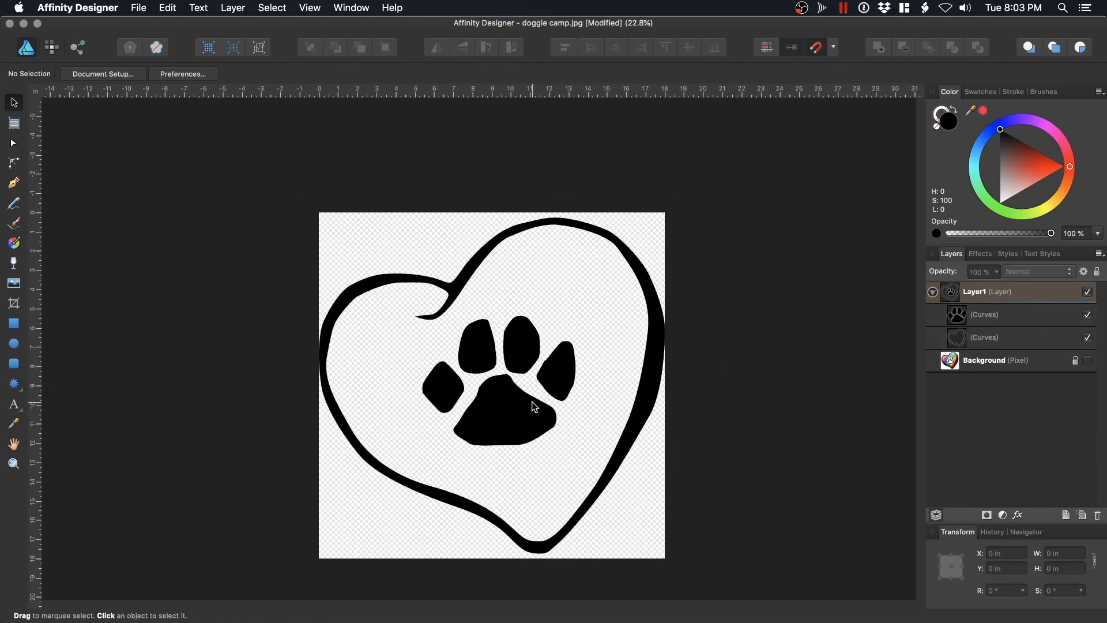
pyautogui.click(532, 401)
pyautogui.click(700, 403)
pyautogui.moveTo(233, 148); pyautogui.dragTo(752, 584)
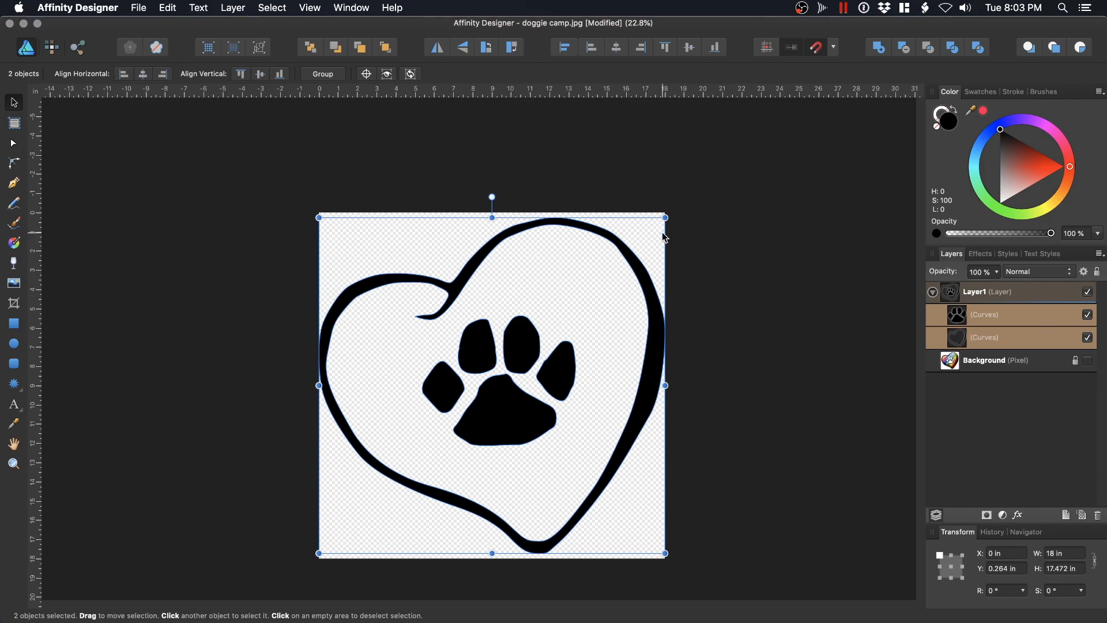
pyautogui.click(697, 262)
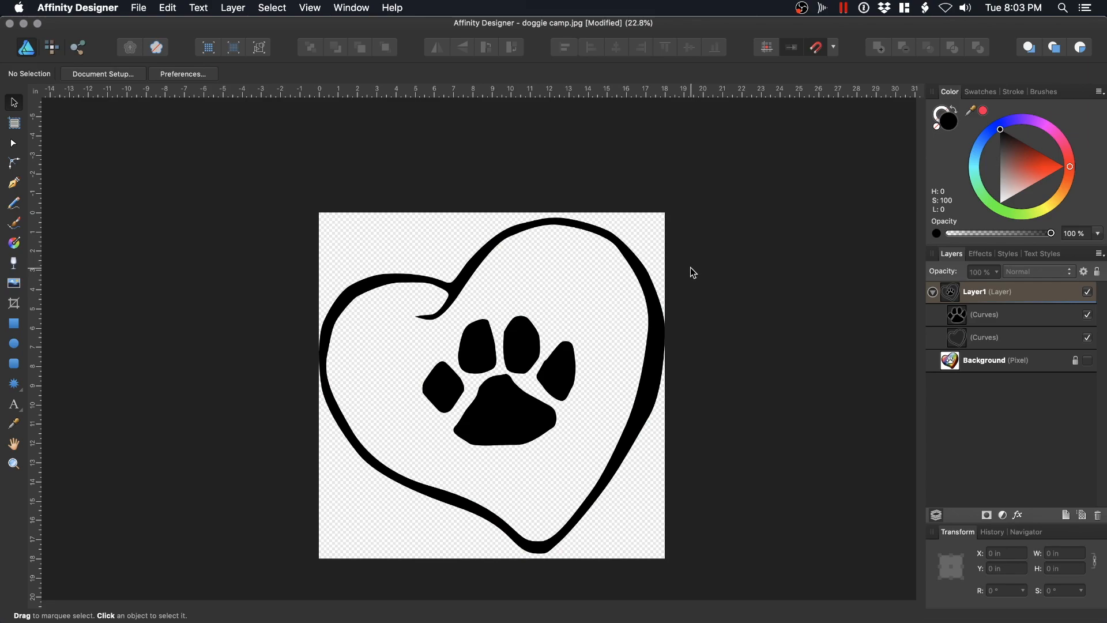
pyautogui.click(580, 280)
pyautogui.click(730, 280)
# Scale the heart and paw together to a width of 6 in.
pyautogui.moveTo(275, 167); pyautogui.dragTo(723, 589)
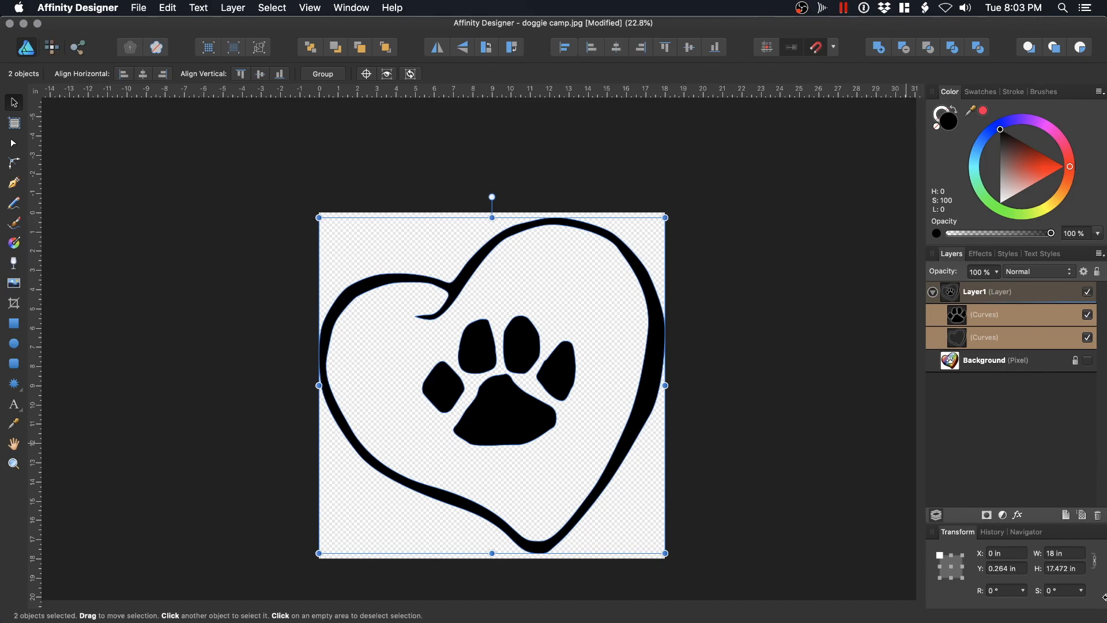
pyautogui.click(1076, 557)
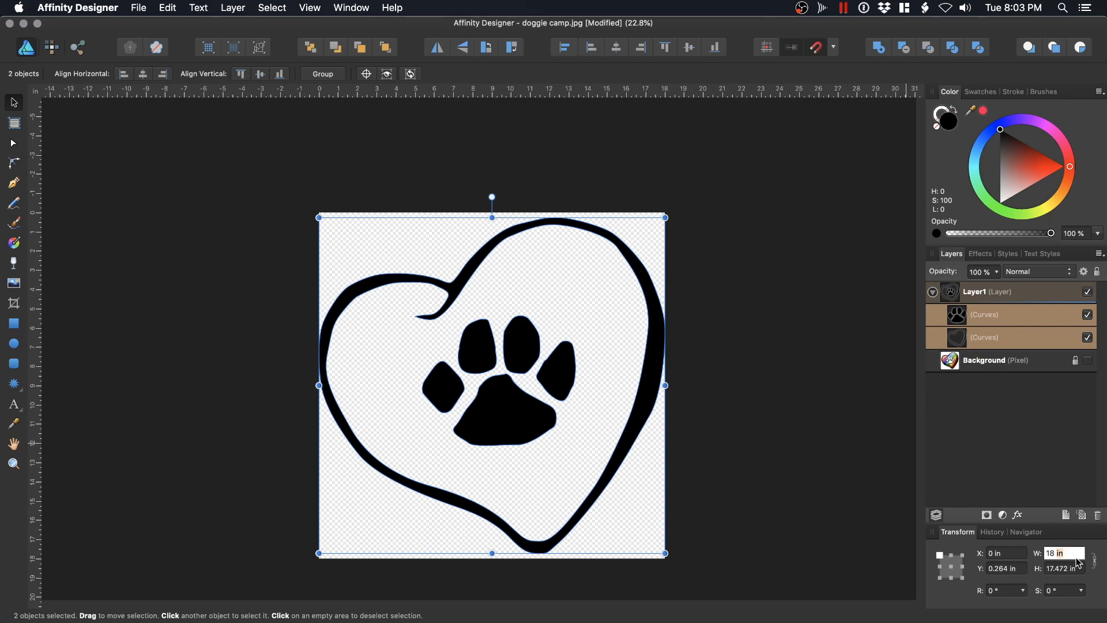
pyautogui.write('6')
pyautogui.press('Return')
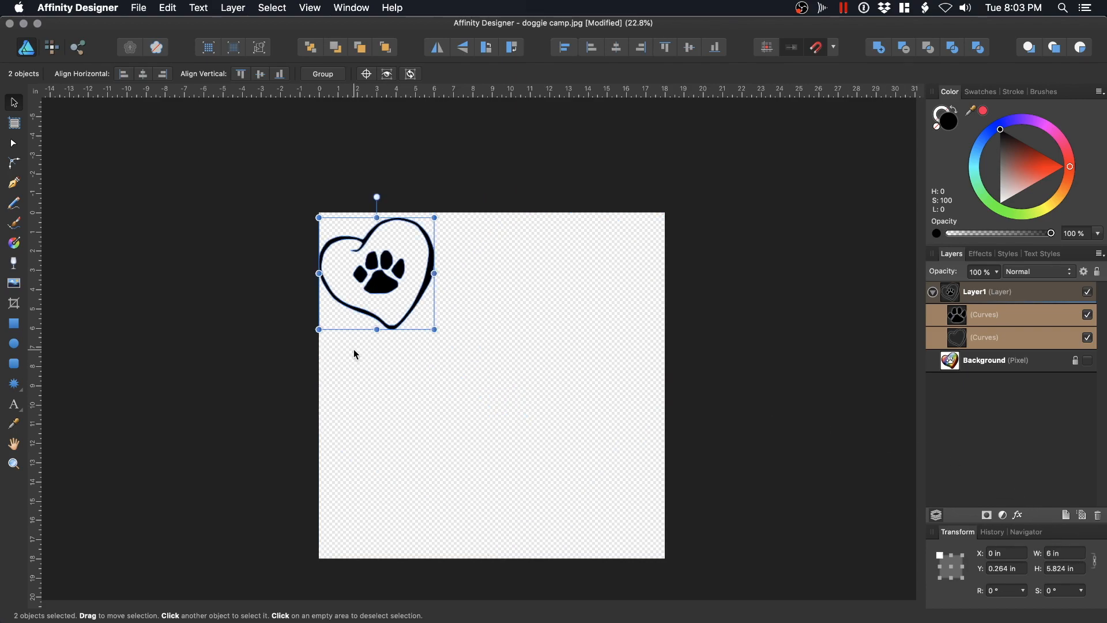
# Set the combined width of the heart and paw to 8 in.
pyautogui.click(1061, 553)
pyautogui.write('8')
pyautogui.press('Return')
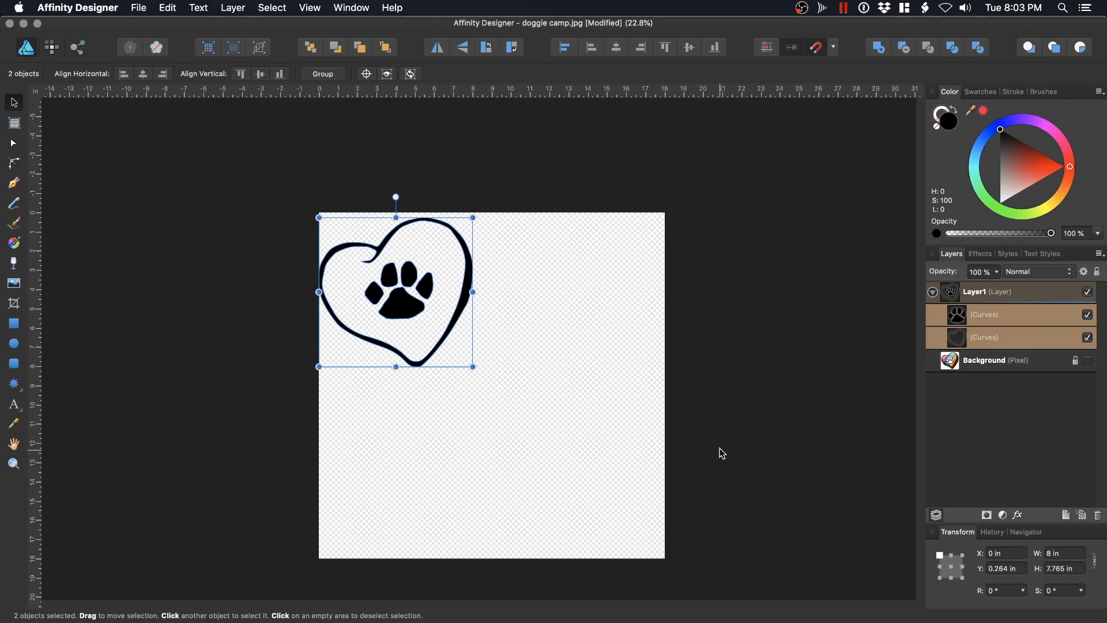
pyautogui.click(750, 418)
pyautogui.scroll(2, 346, 250)
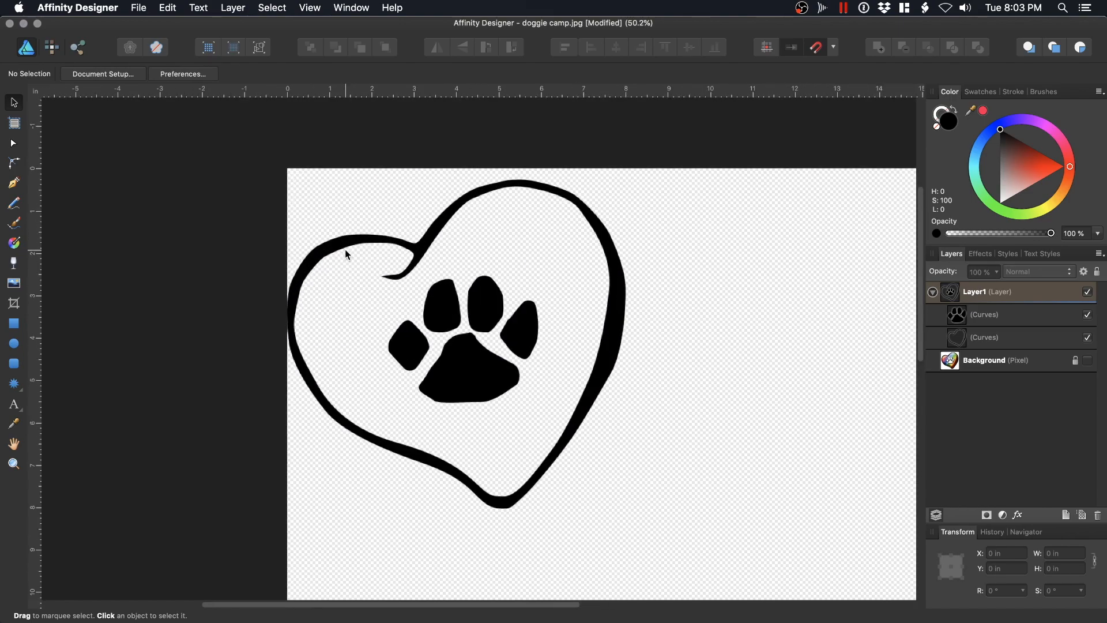
# Move the heart outline alone up to the top edge of the page.
pyautogui.click(378, 248)
pyautogui.scroll(-3, 379, 290)
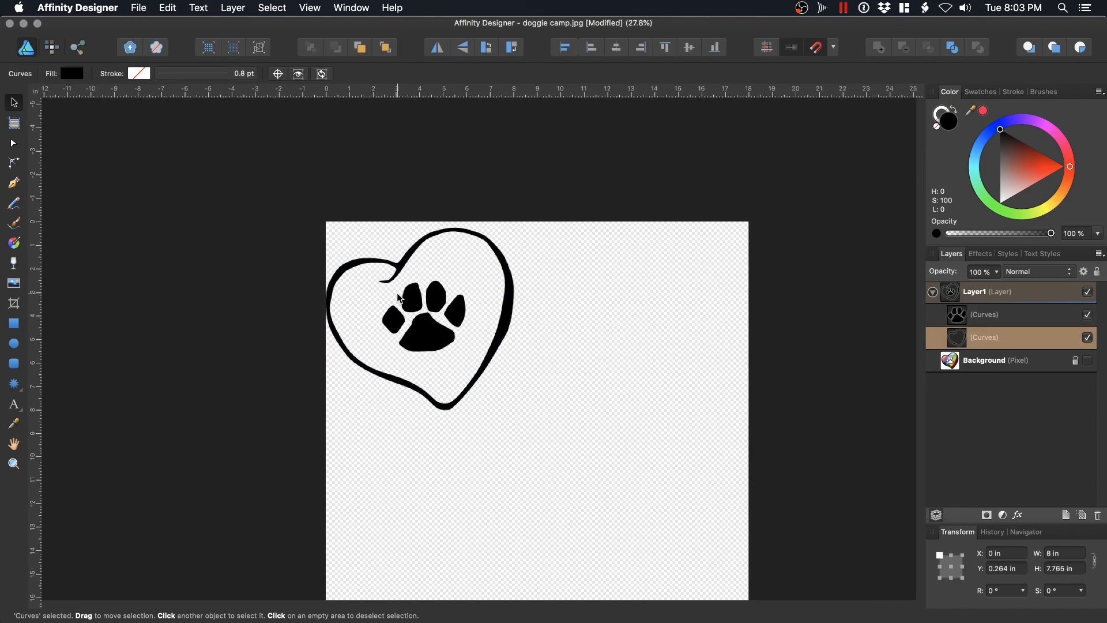
pyautogui.moveTo(431, 322); pyautogui.dragTo(431, 314)
pyautogui.click(325, 197)
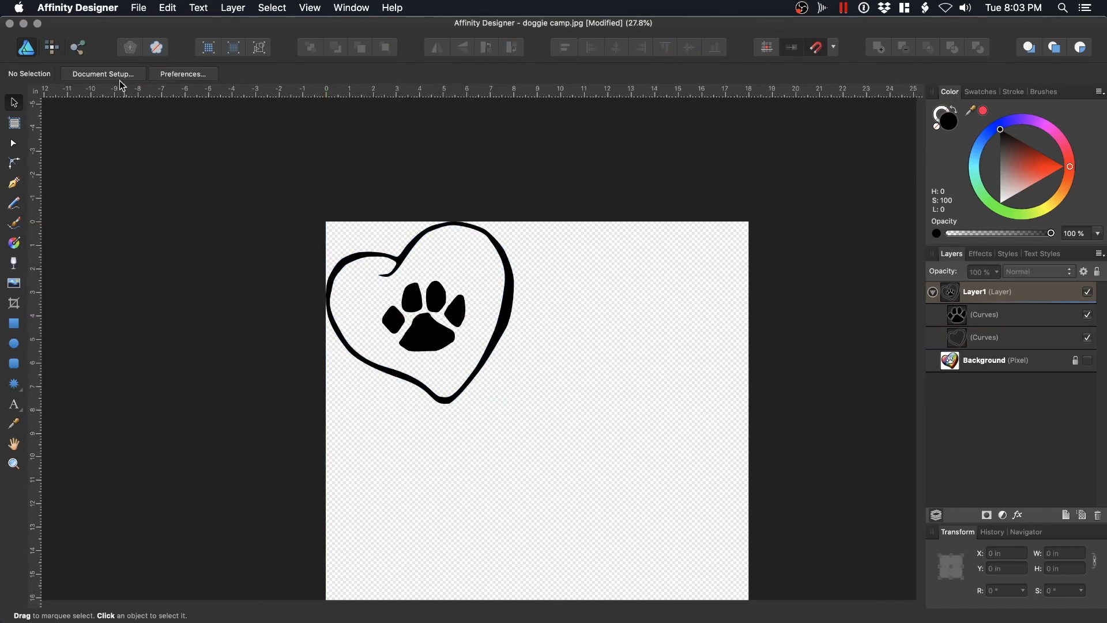
# Set the page dimensions to 8 by 8 in to fit the resized artwork.
pyautogui.click(102, 74)
pyautogui.click(546, 182)
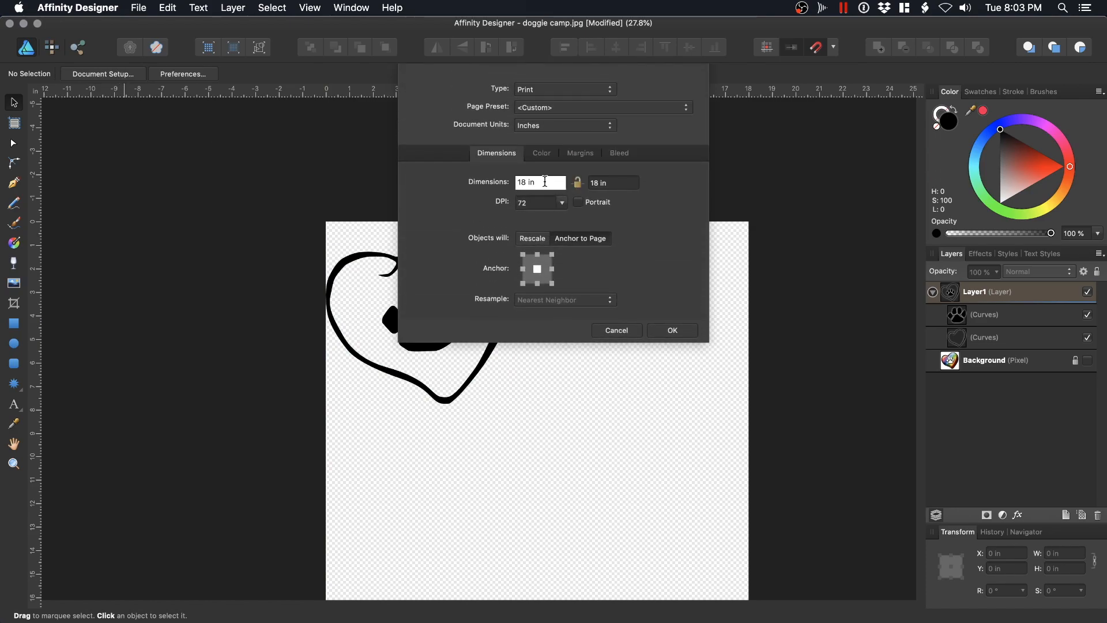
pyautogui.write('8')
pyautogui.press('Tab')
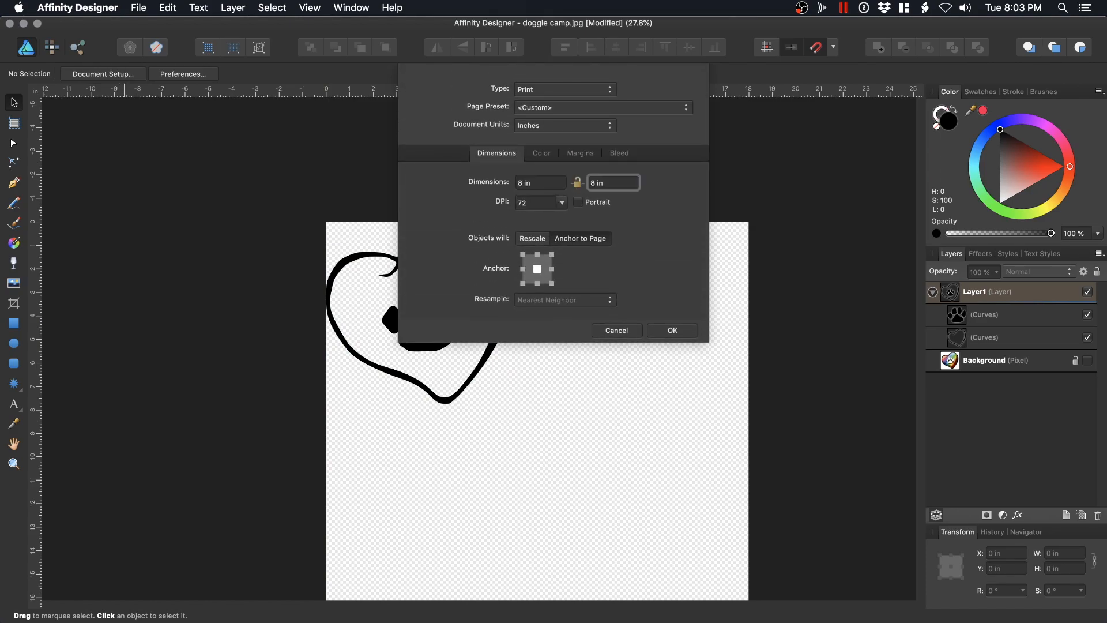
pyautogui.click(655, 327)
pyautogui.scroll(-1, 571, 376)
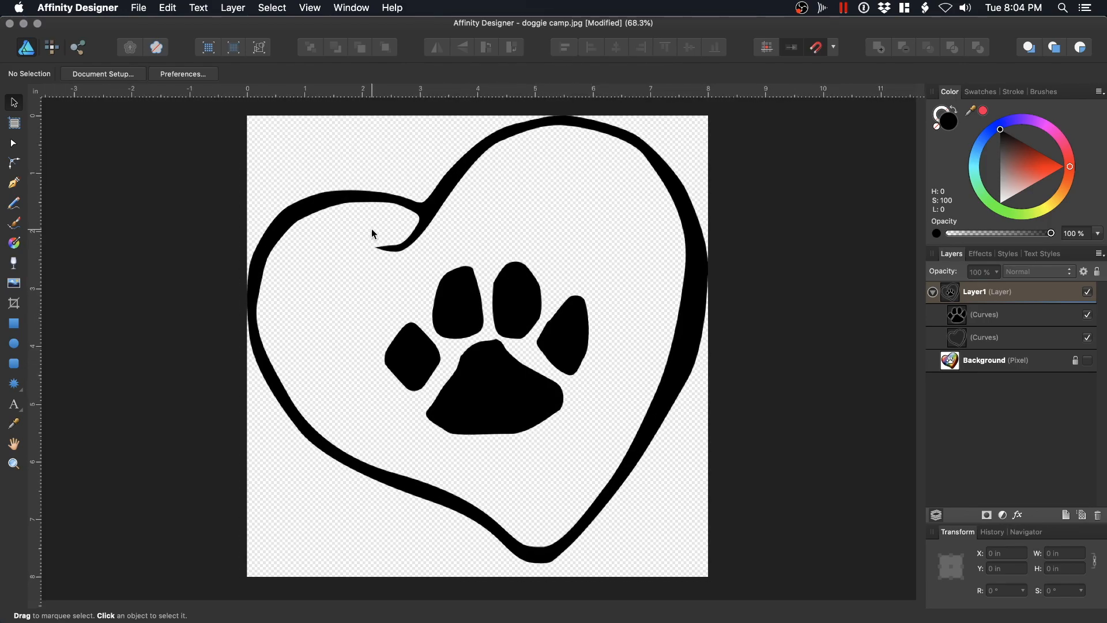
# Select the heart and paw together and centre them vertically on the page.
pyautogui.scroll(-2, 256, 166)
pyautogui.press('super+a')
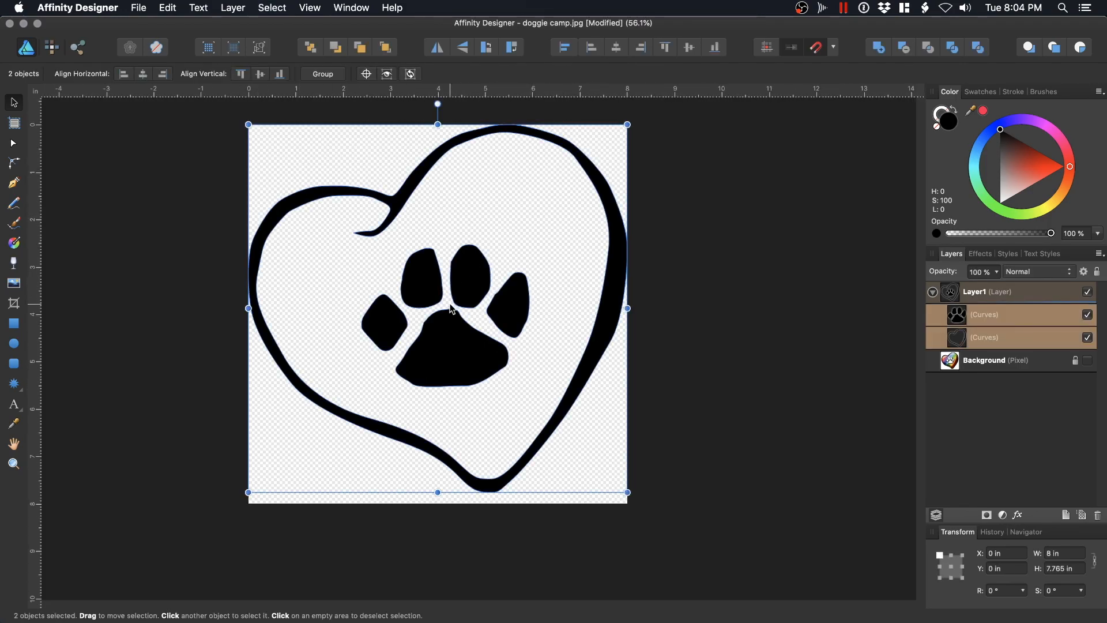
pyautogui.moveTo(451, 309); pyautogui.dragTo(451, 311)
pyautogui.click(486, 243)
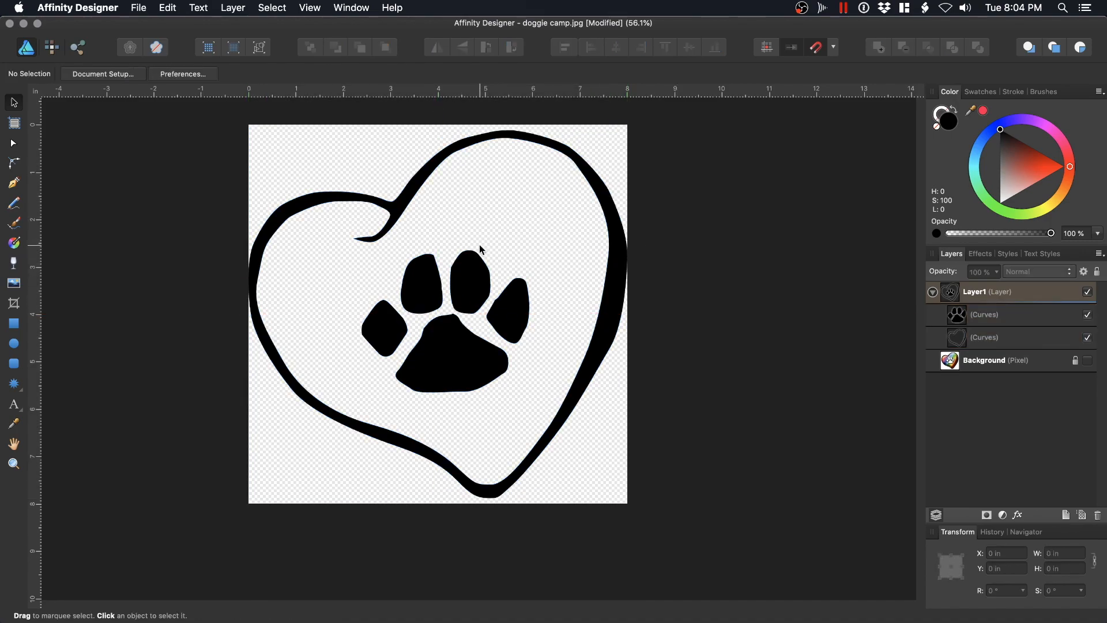
pyautogui.scroll(1, 461, 248)
pyautogui.click(603, 181)
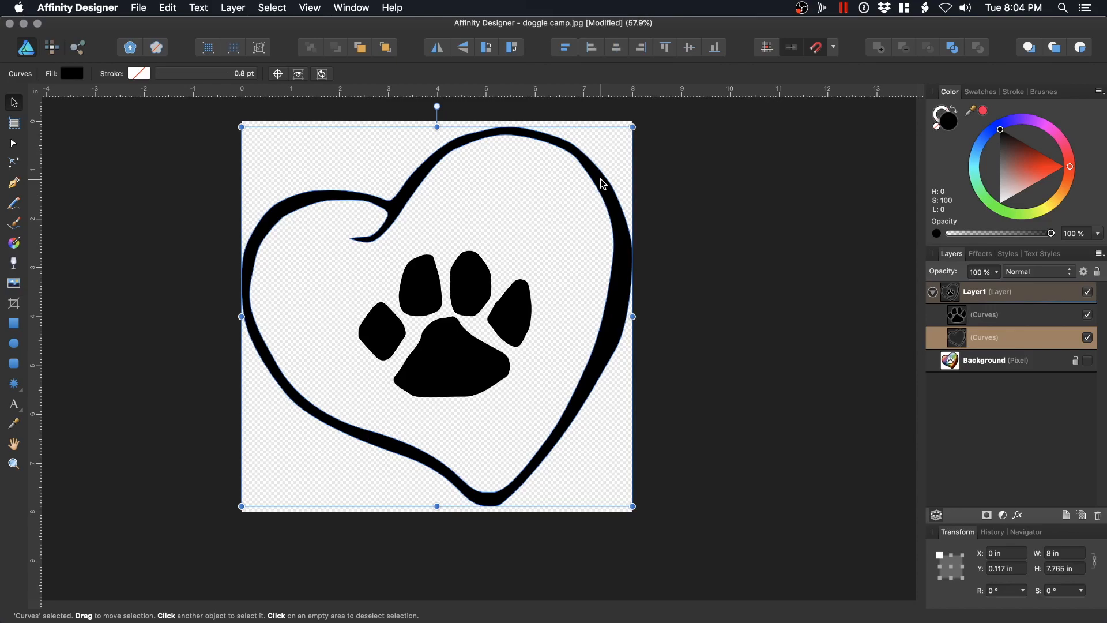
pyautogui.click(637, 196)
pyautogui.click(613, 195)
pyautogui.click(661, 199)
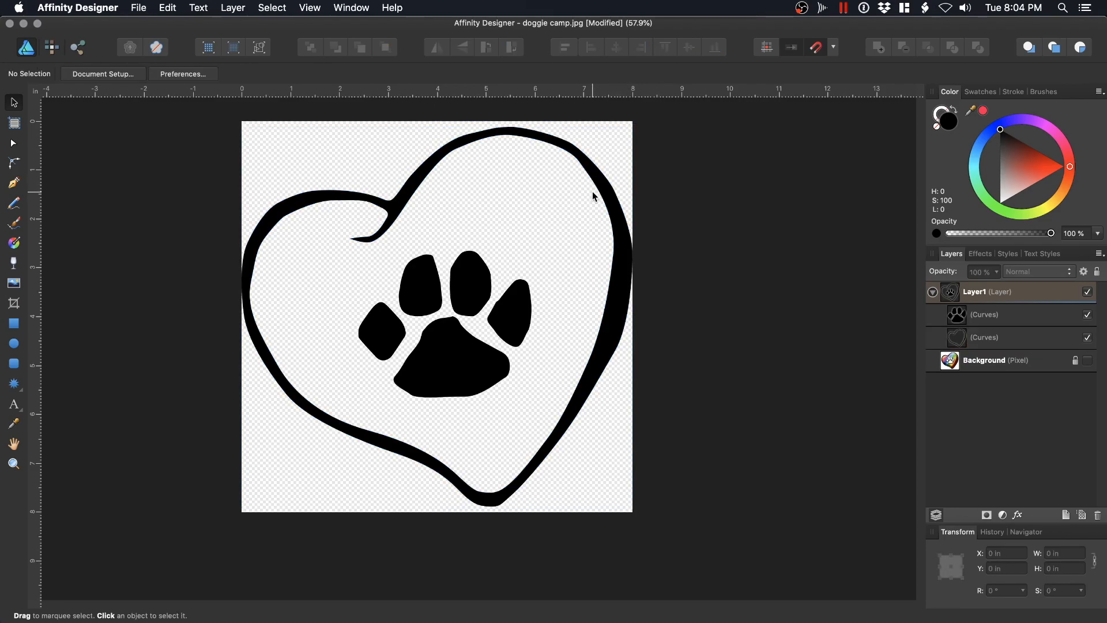
pyautogui.click(485, 372)
pyautogui.click(622, 301)
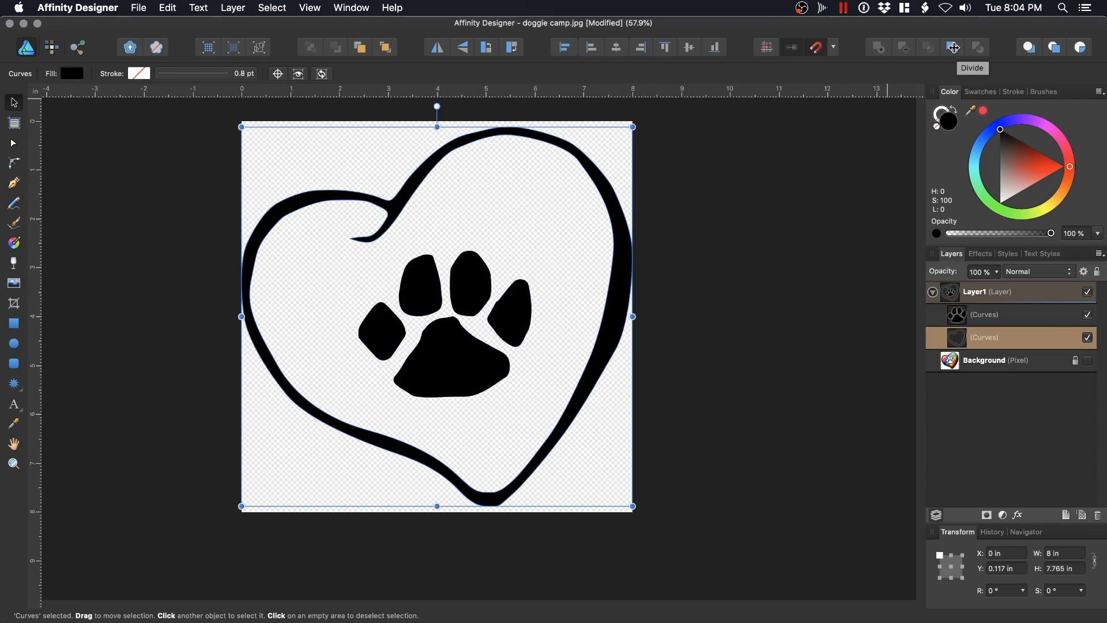
# Divide the heart outline into separate curves and fill the inner heart with pinkish red (H 336, S 100, L 50).
pyautogui.click(956, 51)
pyautogui.click(796, 190)
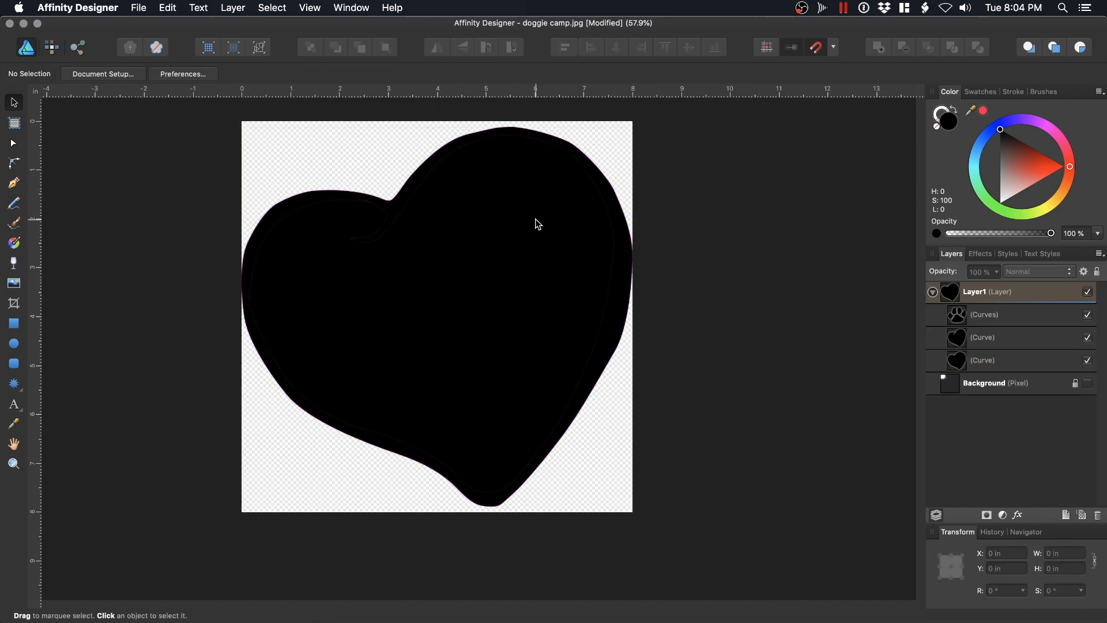
pyautogui.click(536, 224)
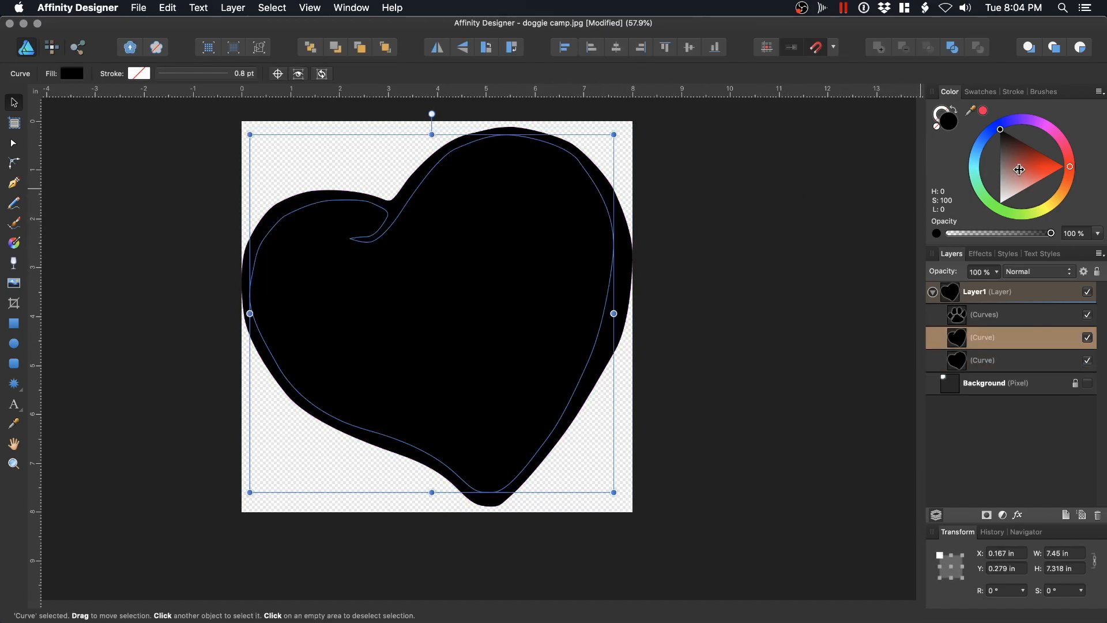
pyautogui.click(1047, 128)
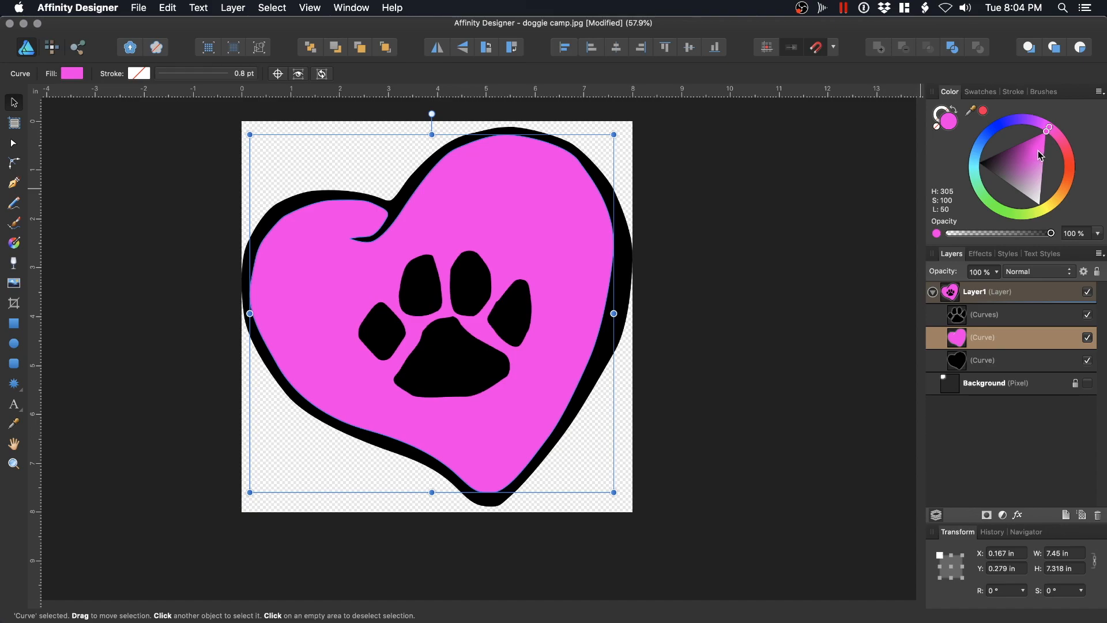
pyautogui.moveTo(1059, 136); pyautogui.dragTo(1068, 150)
pyautogui.click(767, 211)
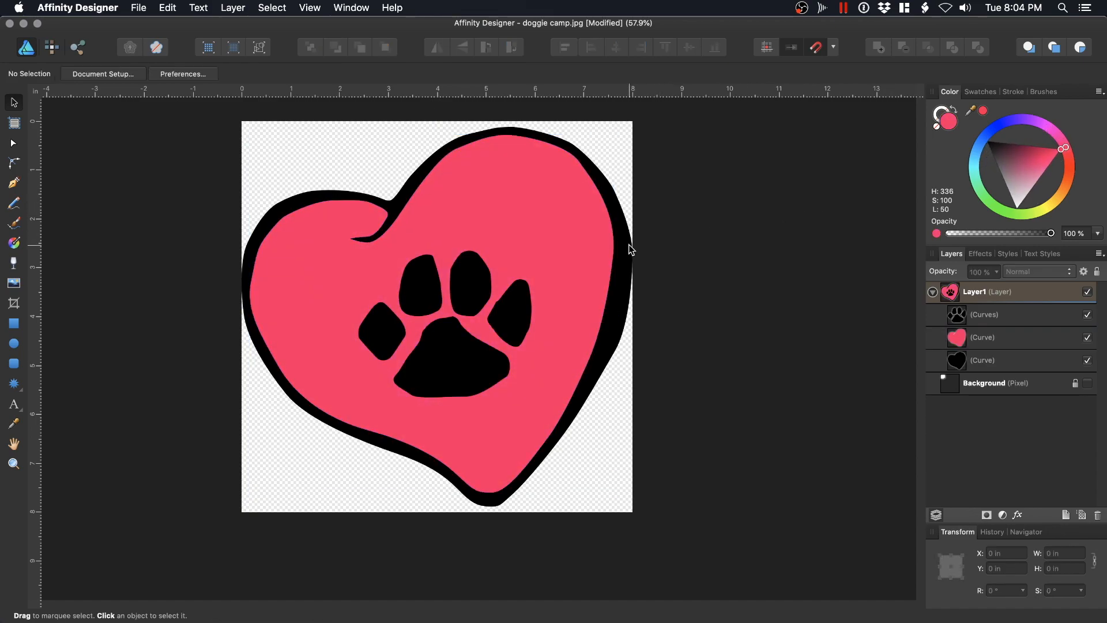
# Check the inner heart, outer heart and paw as separate shapes by selecting each one in turn.
pyautogui.click(571, 199)
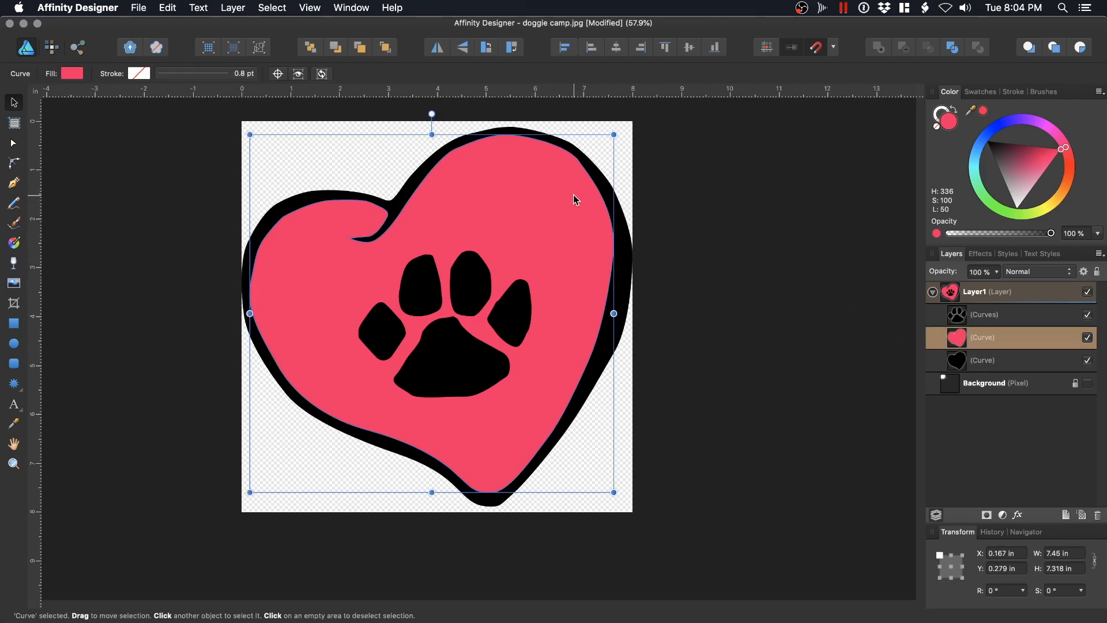
pyautogui.click(1000, 362)
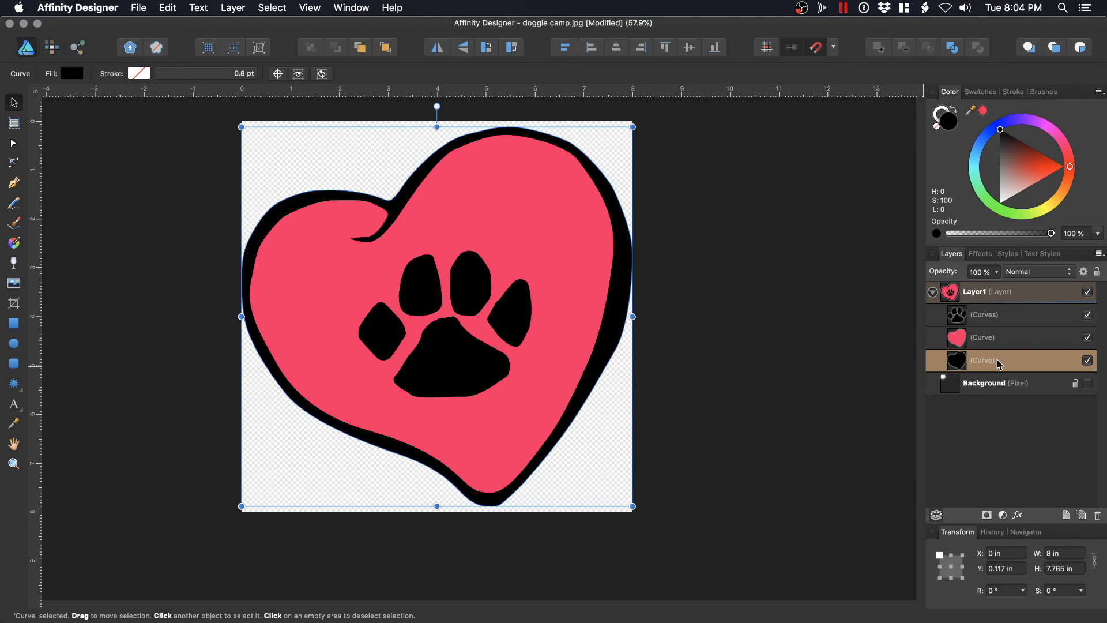
pyautogui.click(1019, 314)
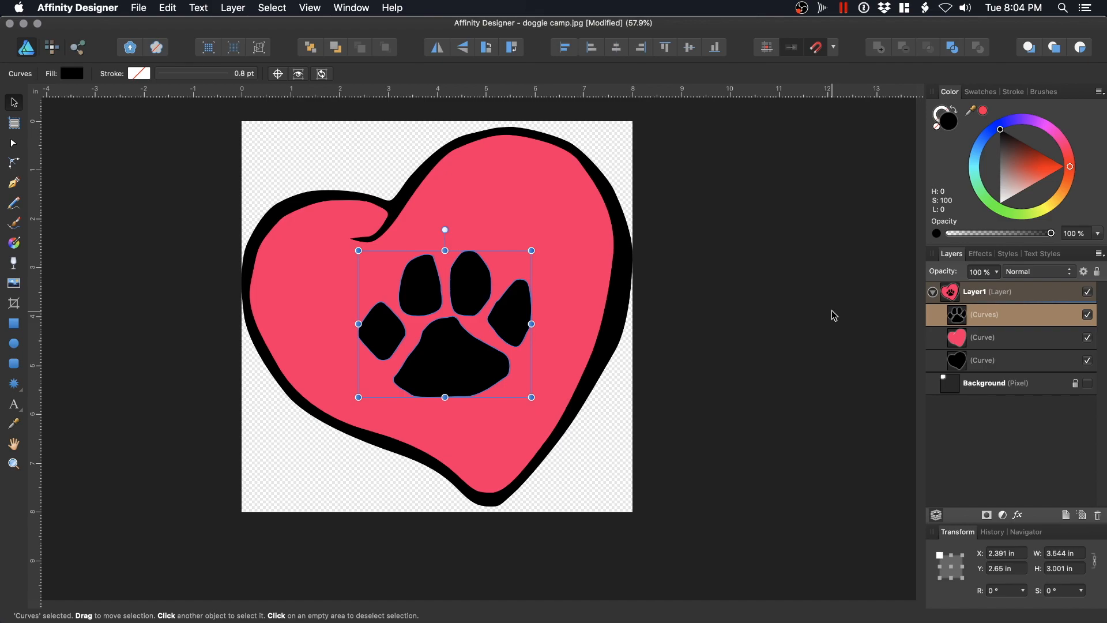
pyautogui.click(822, 314)
# Save the artwork as a new document named DoggieCamp in the Design folder in Dropbox, keeping it unflattened.
pyautogui.press('super+s')
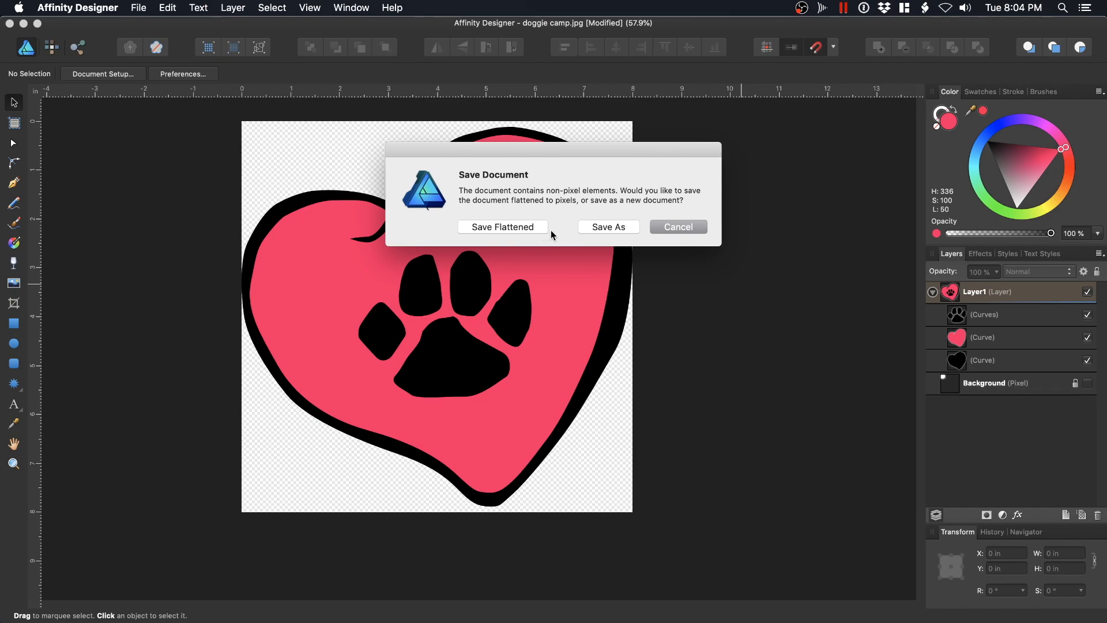
pyautogui.click(609, 227)
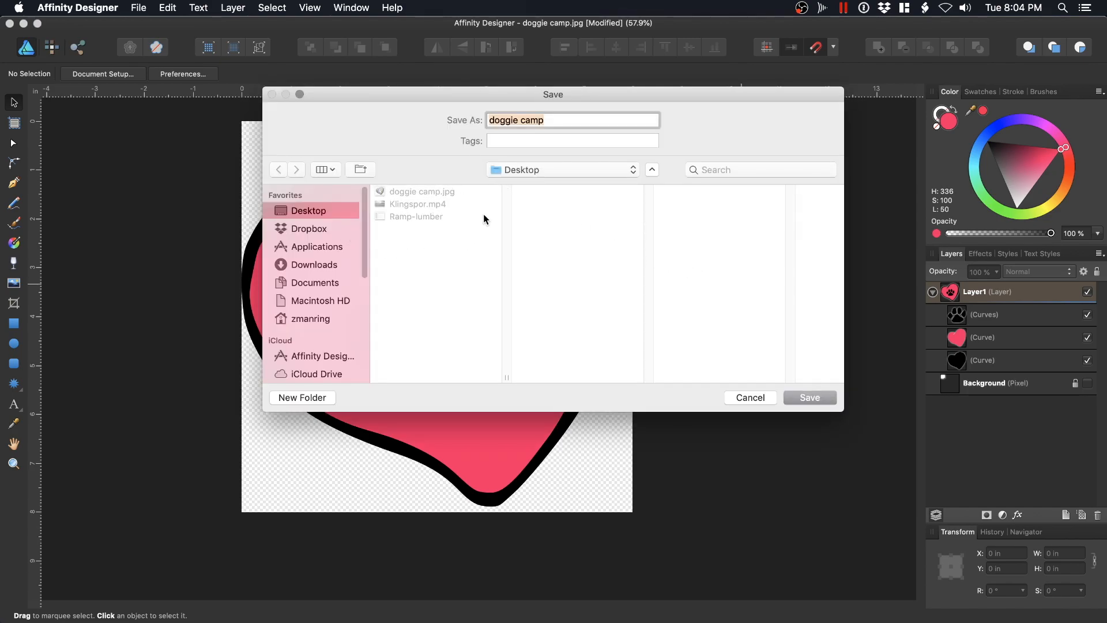
pyautogui.click(318, 232)
pyautogui.click(430, 218)
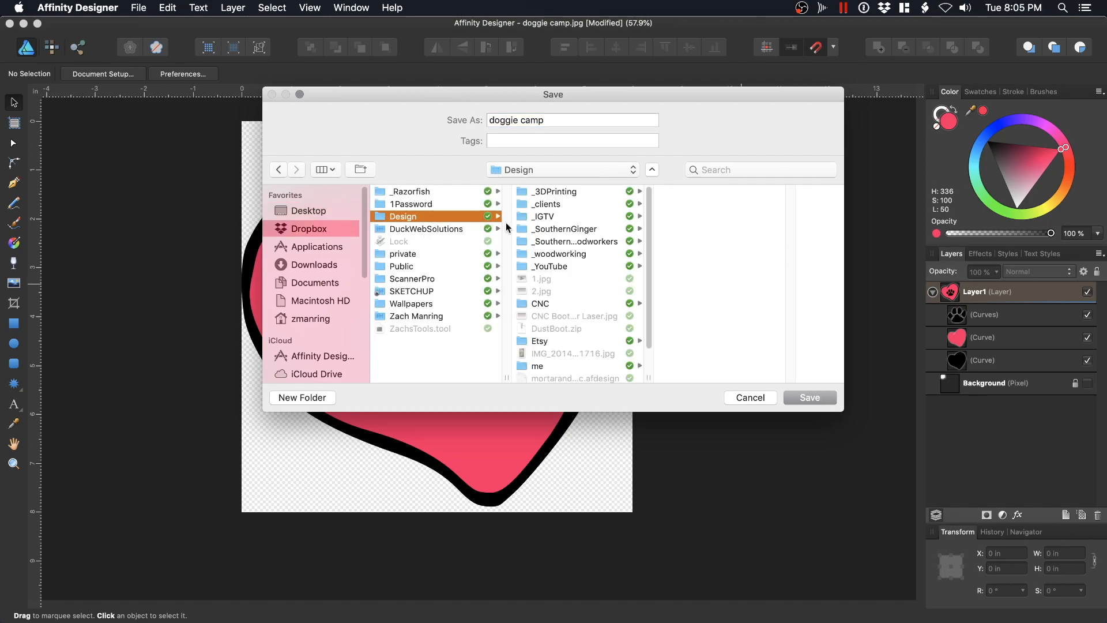
pyautogui.click(537, 120)
pyautogui.write('D')
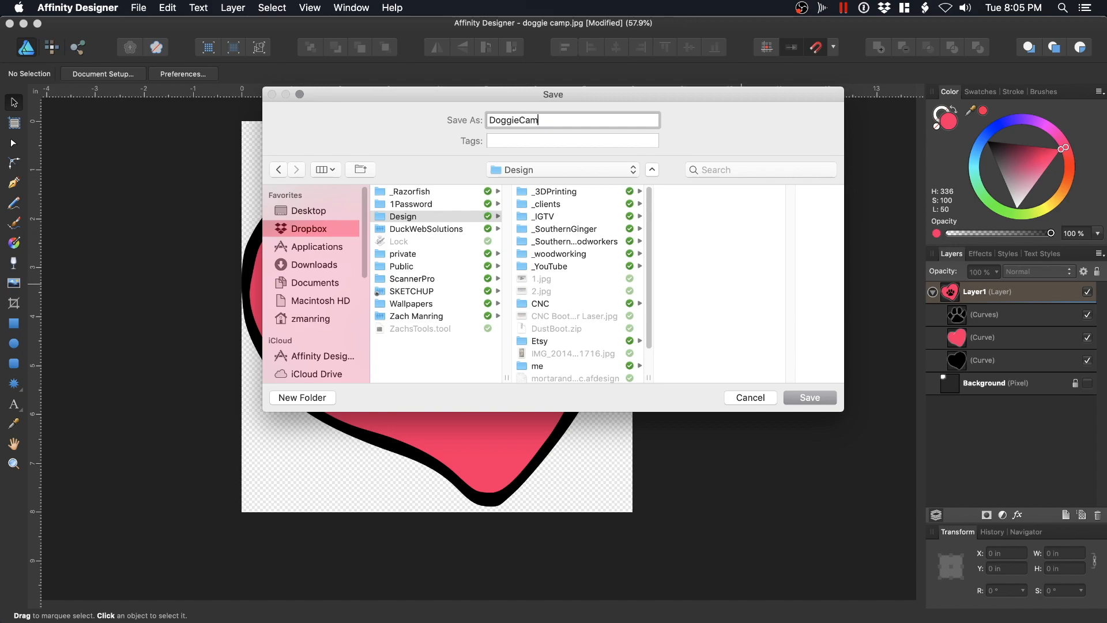
pyautogui.press('Return')
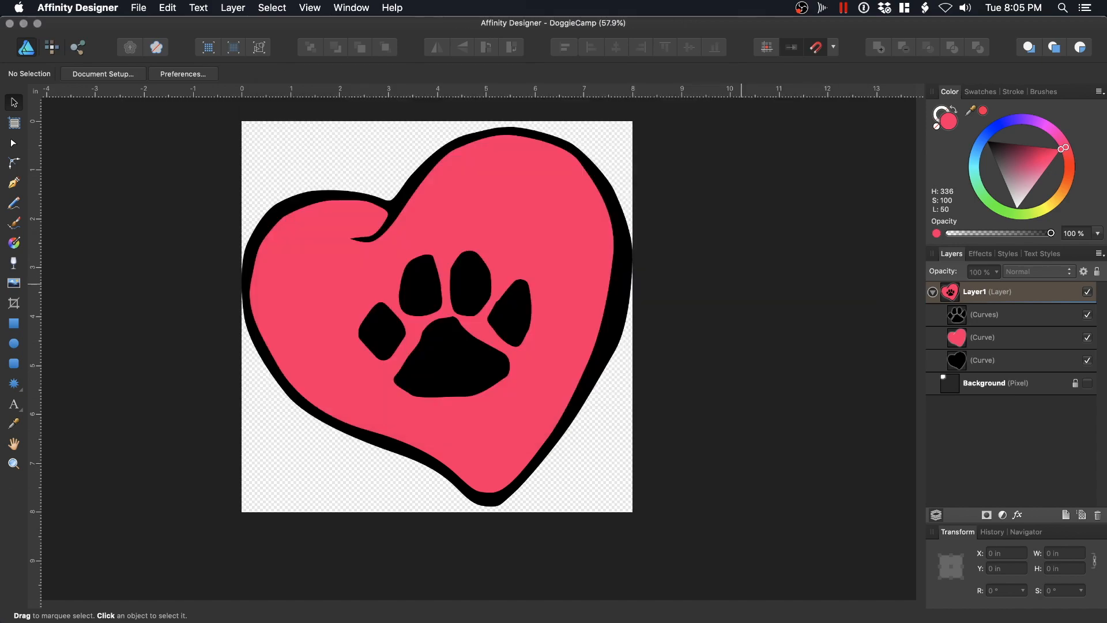
# Export the whole document to Dropbox as a PDF named DoggieCamp with the PDF (for export) preset.
pyautogui.press('super+alt+shift+s')
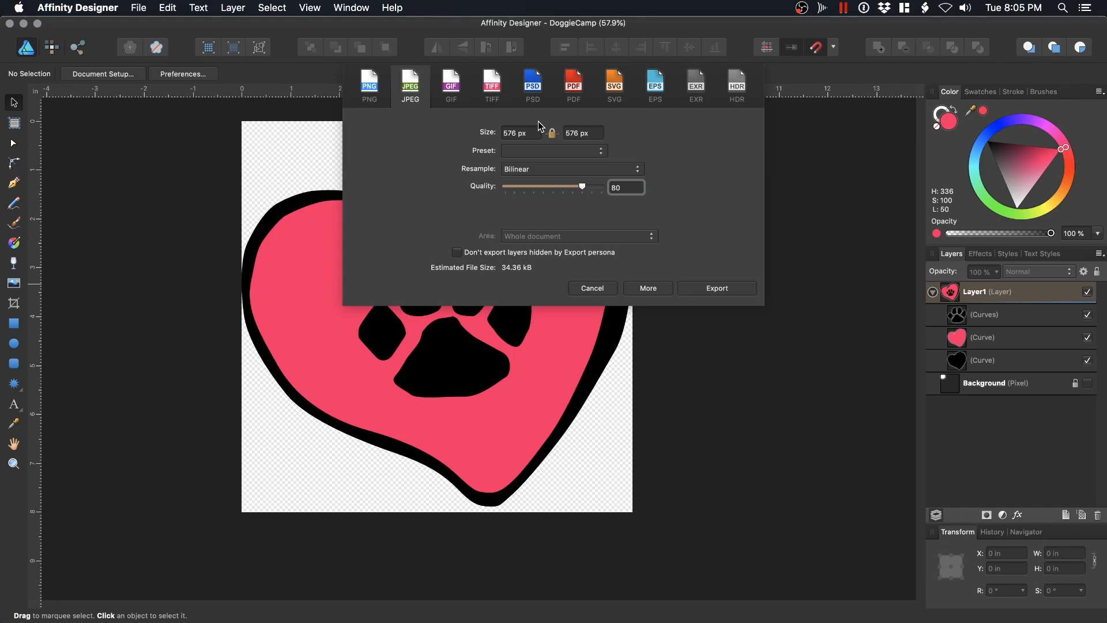
pyautogui.click(571, 87)
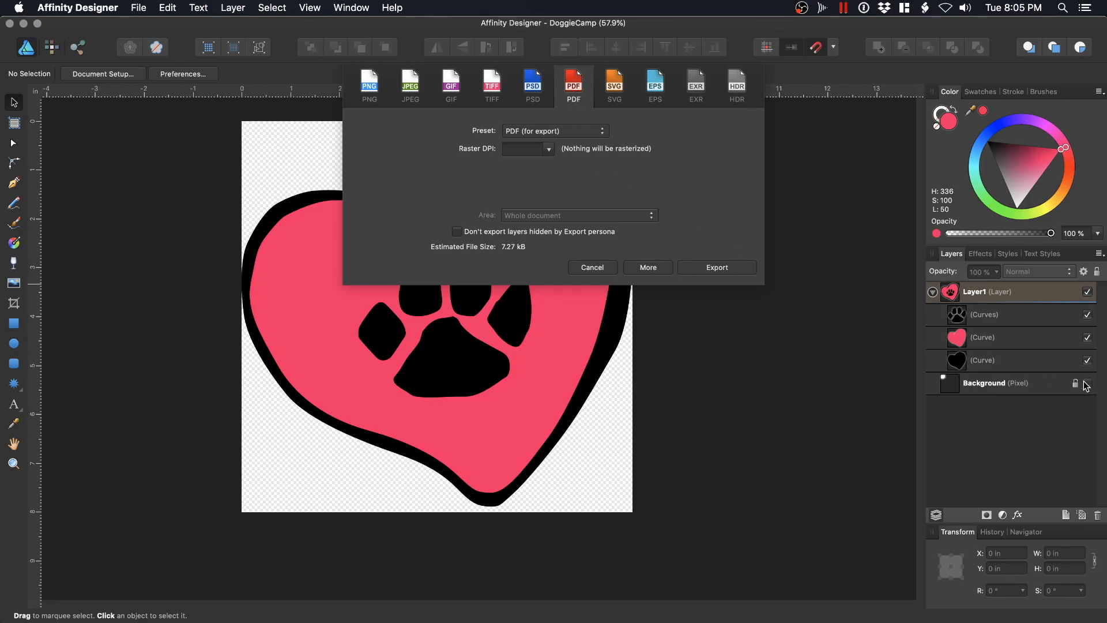
pyautogui.click(706, 265)
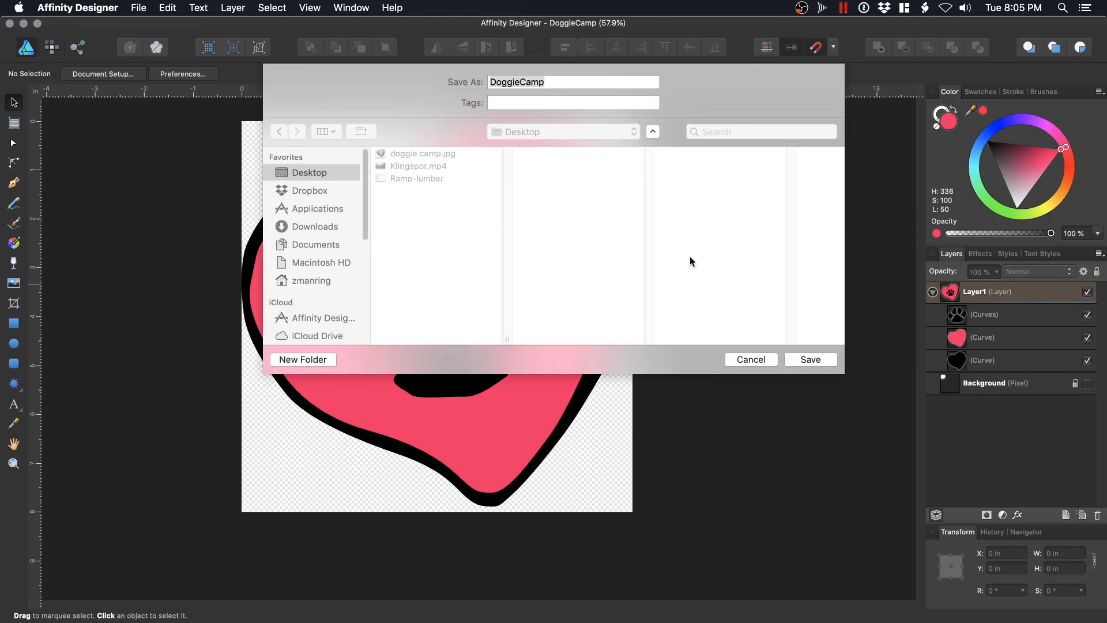
pyautogui.click(520, 137)
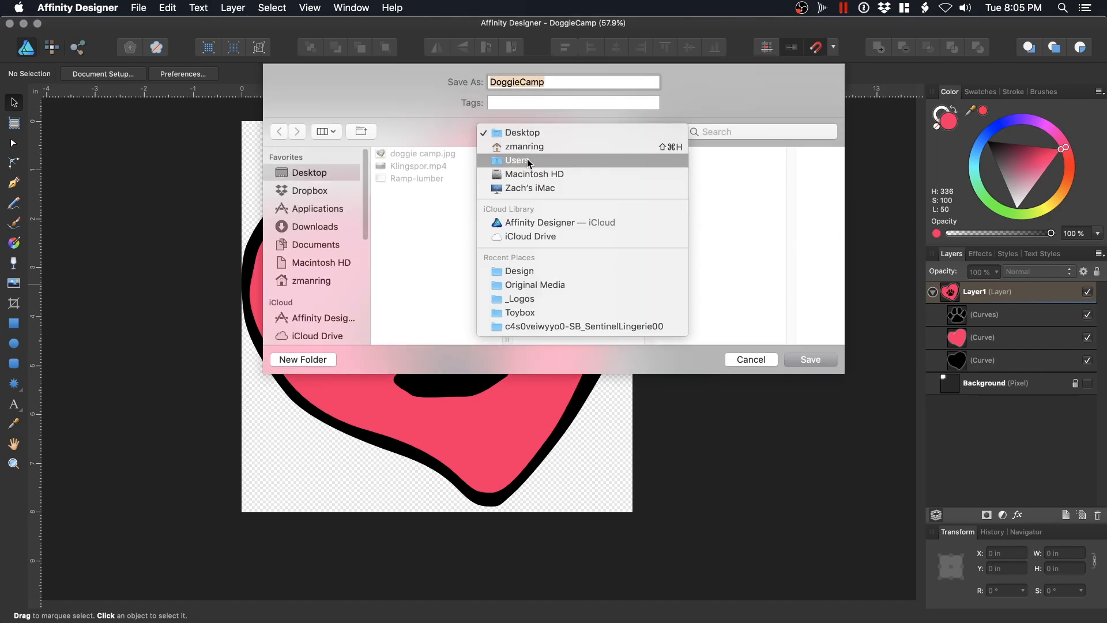
pyautogui.click(344, 196)
pyautogui.click(334, 189)
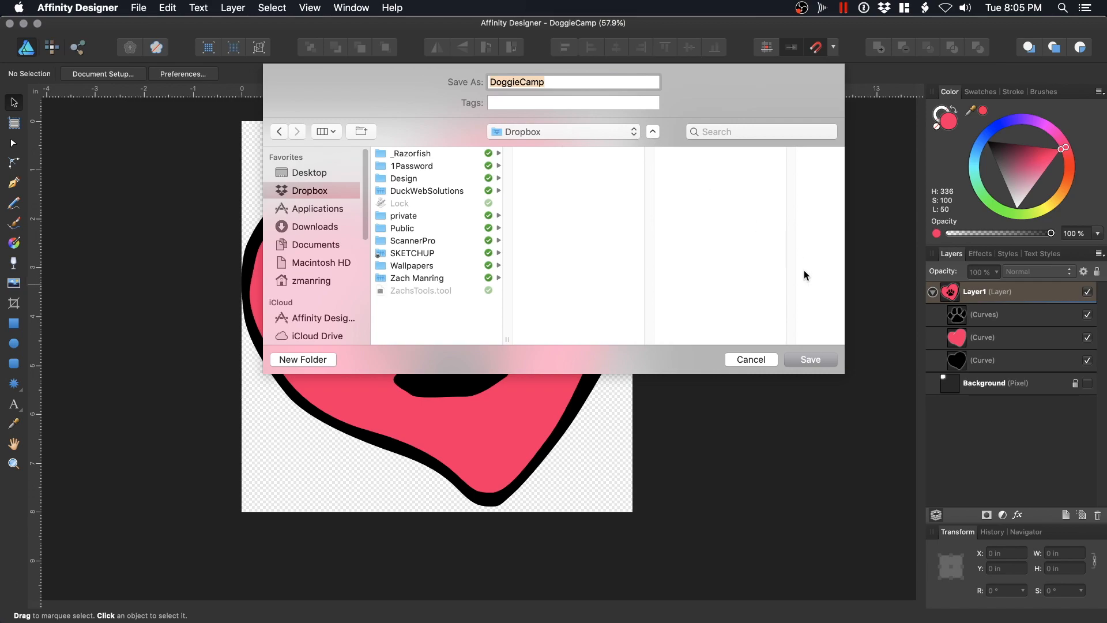
pyautogui.click(807, 359)
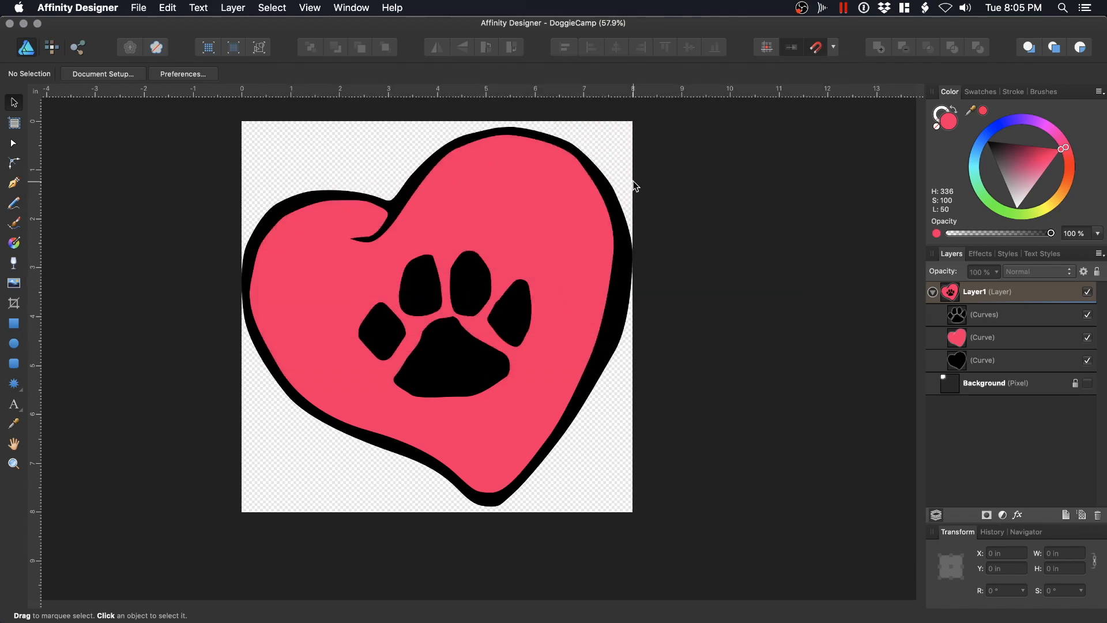
# Switch to VCarve Pro in the Windows virtual machine and open the exported DoggieCamp file from Dropbox's Design folder.
pyautogui.press('super+Tab')
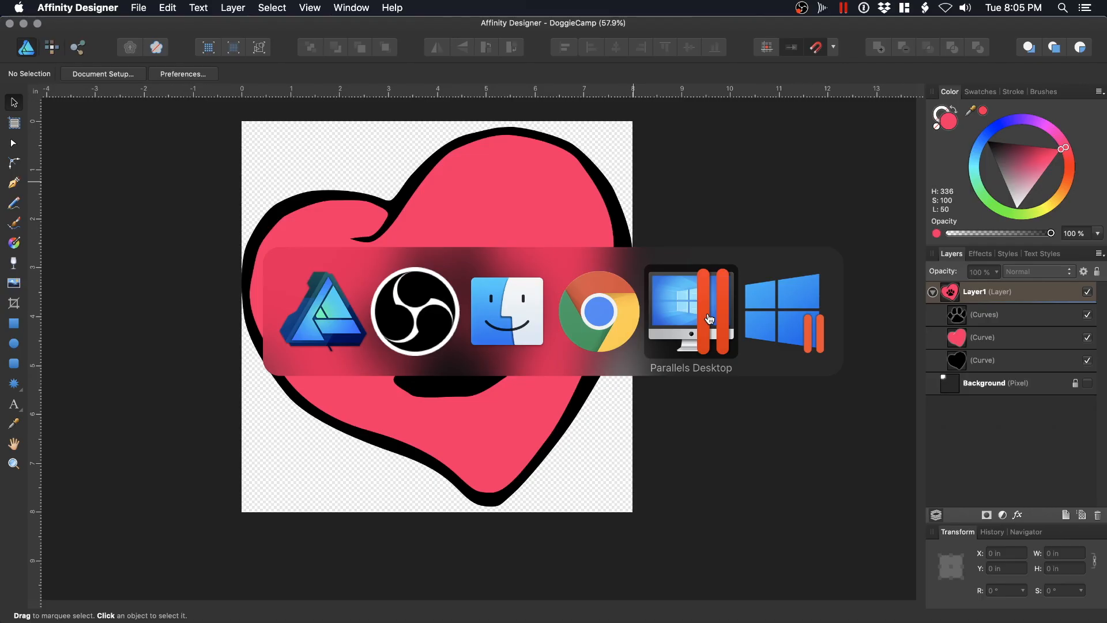
pyautogui.click(691, 311)
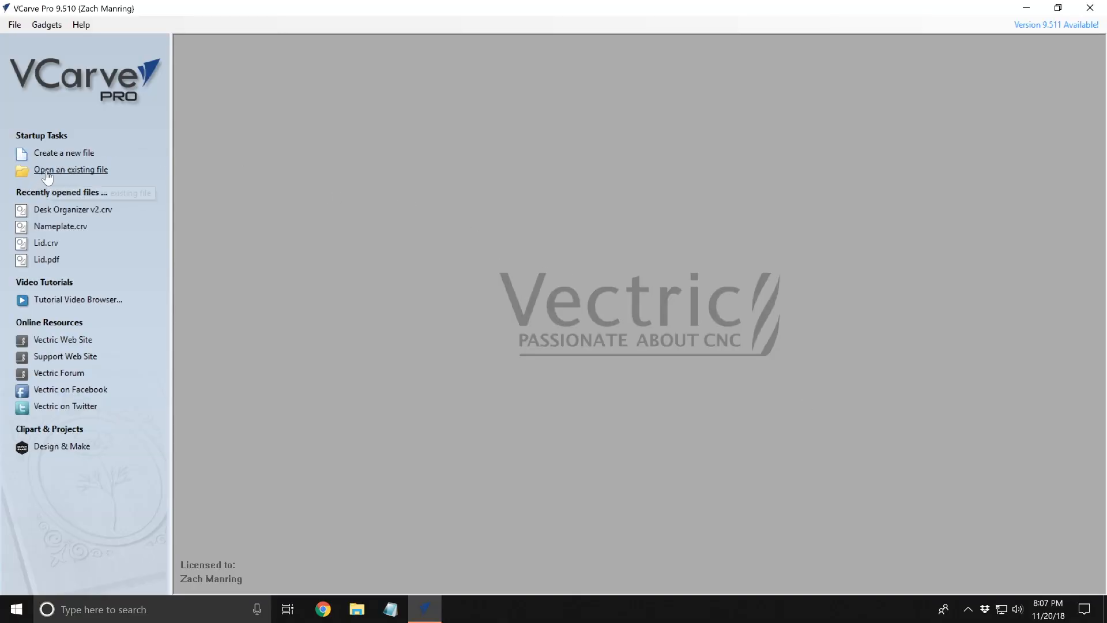
pyautogui.click(66, 170)
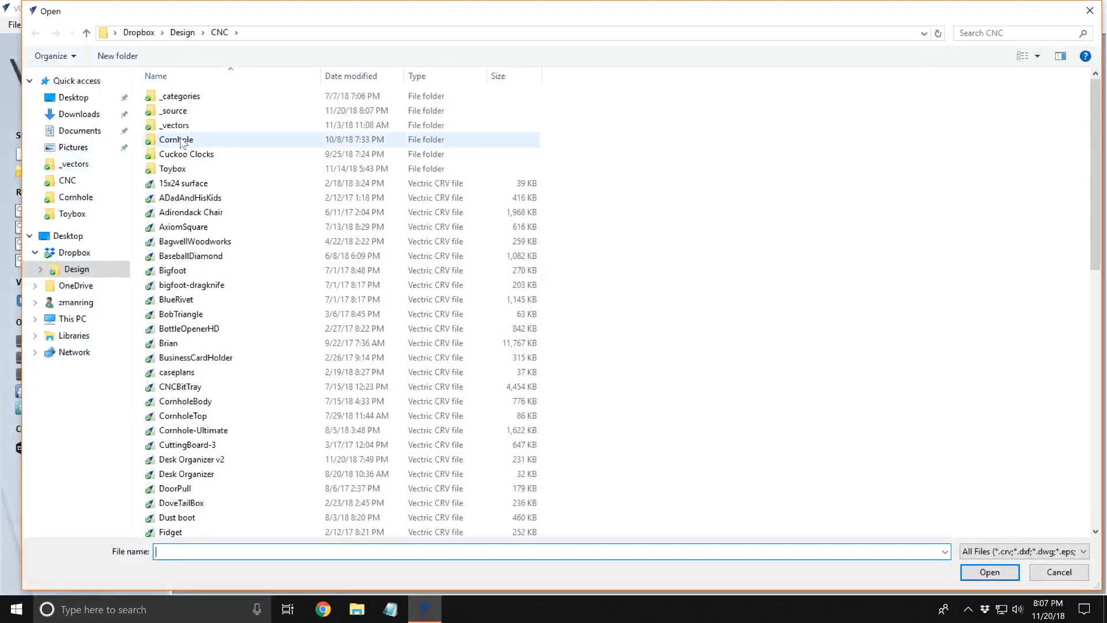
pyautogui.click(183, 32)
pyautogui.doubleClick(200, 242)
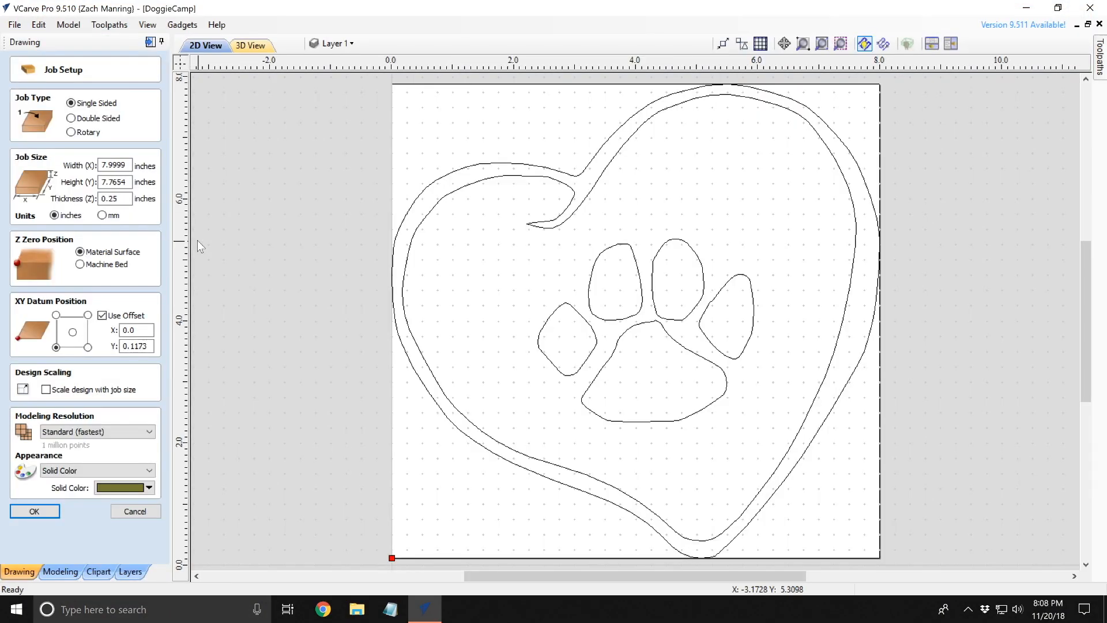
# Set the job size to 8 inches wide and 8 inches high.
pyautogui.doubleClick(118, 164)
pyautogui.doubleClick(118, 163)
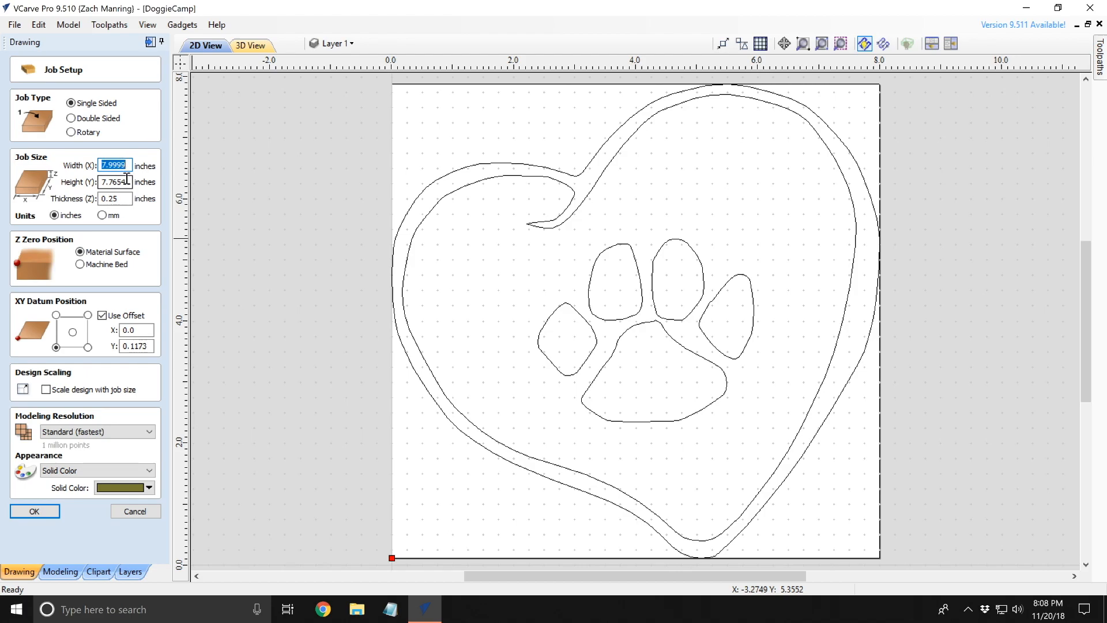
pyautogui.write('8')
pyautogui.press('Tab')
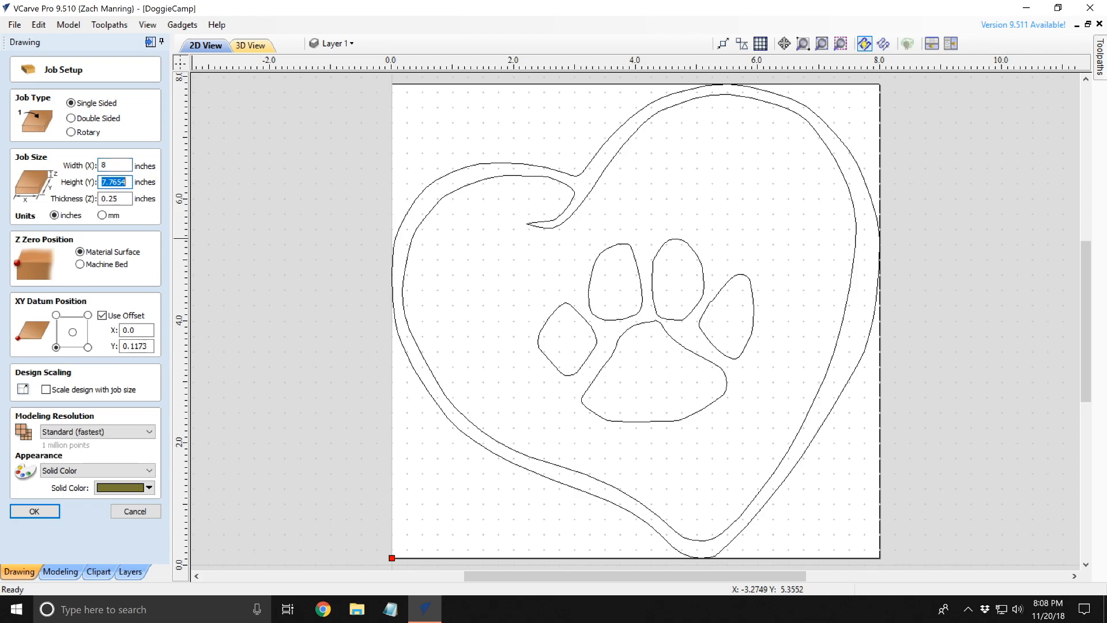
pyautogui.write('8')
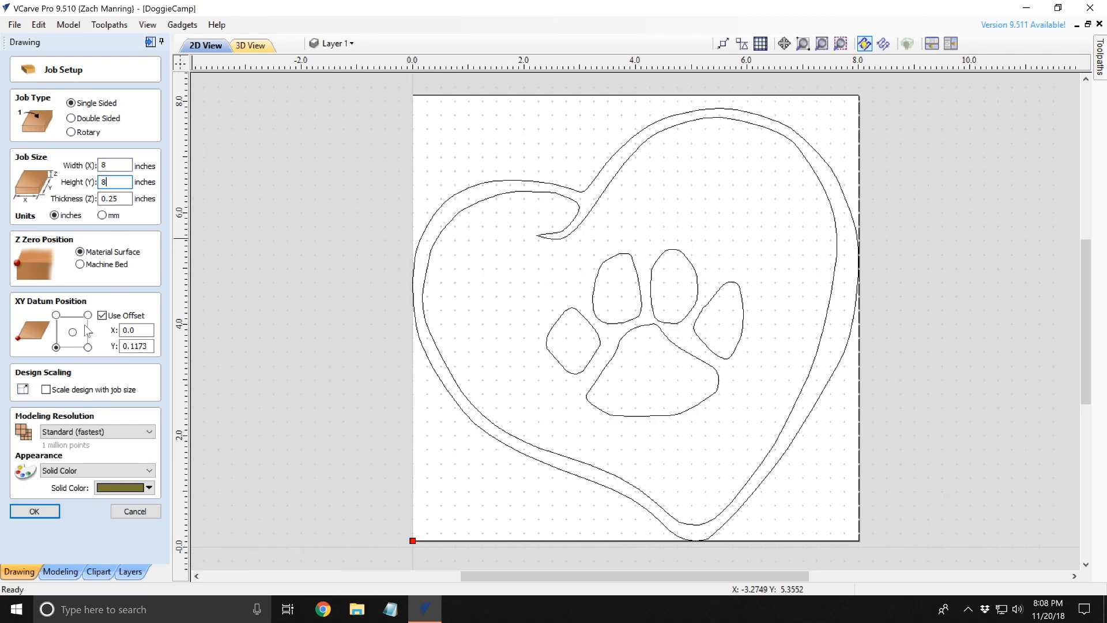
# Turn off the XY datum offset, set the material thickness to 1 inch with a lower-left datum, and apply the job setup.
pyautogui.click(102, 316)
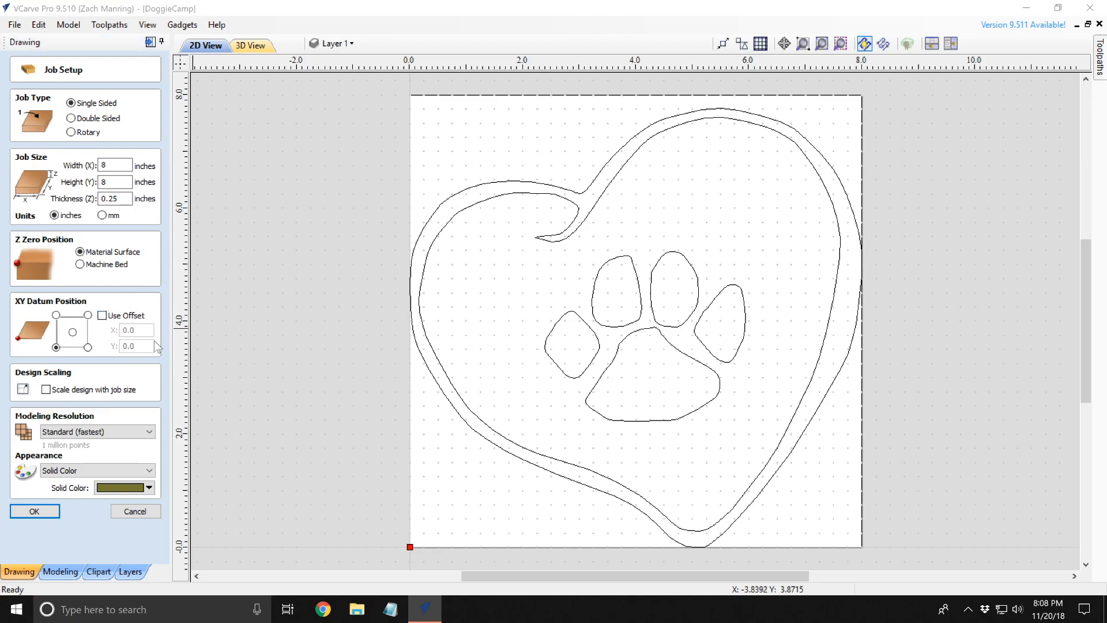
pyautogui.moveTo(116, 199); pyautogui.dragTo(79, 197)
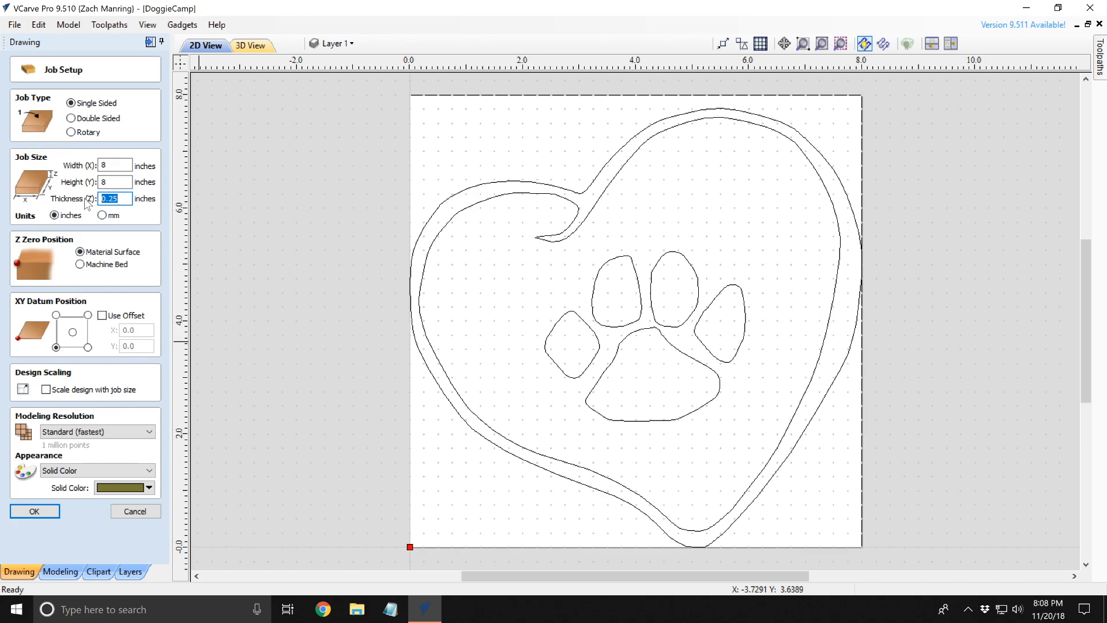
pyautogui.write('1')
pyautogui.click(56, 348)
pyautogui.click(50, 511)
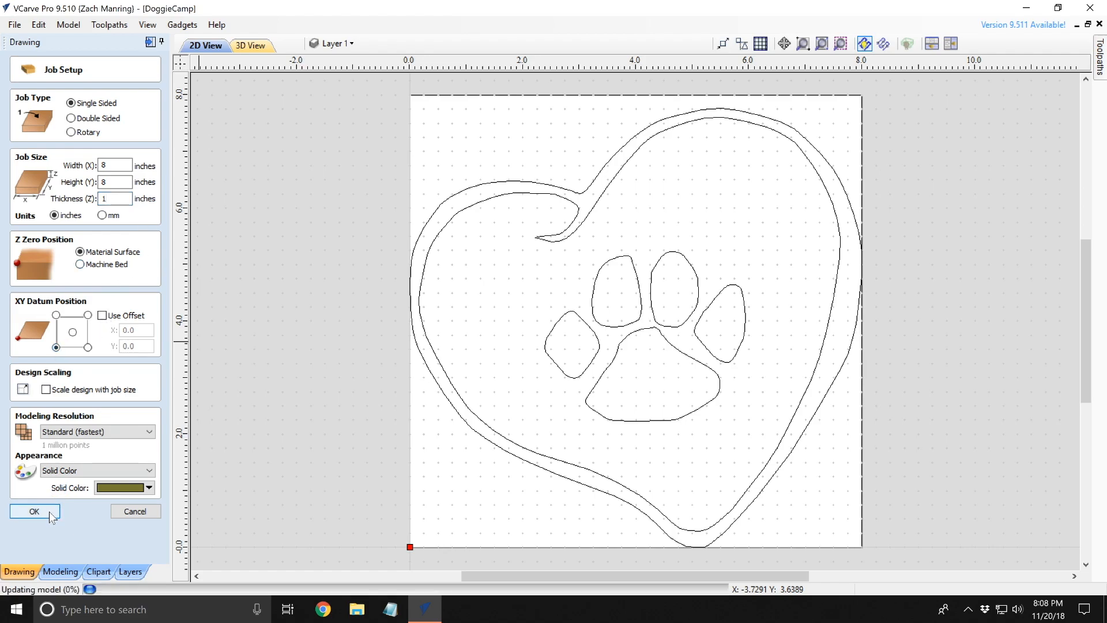
# Select all the heart and paw vectors together and centre them in the material.
pyautogui.scroll(-1, 423, 202)
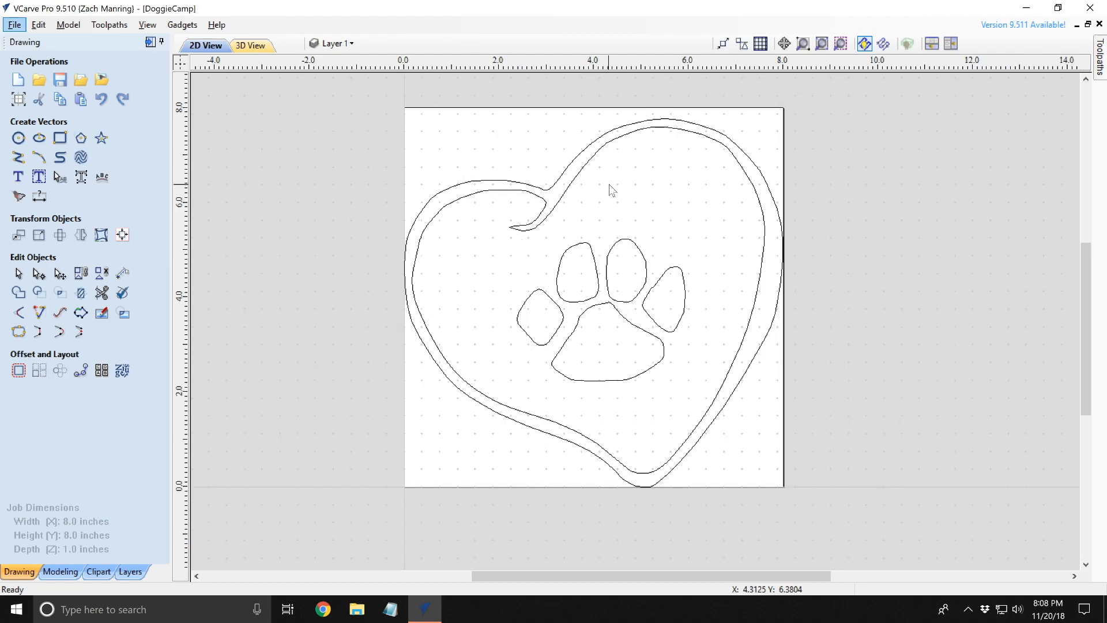
pyautogui.moveTo(604, 185); pyautogui.dragTo(465, 178)
pyautogui.moveTo(255, 88); pyautogui.dragTo(741, 506)
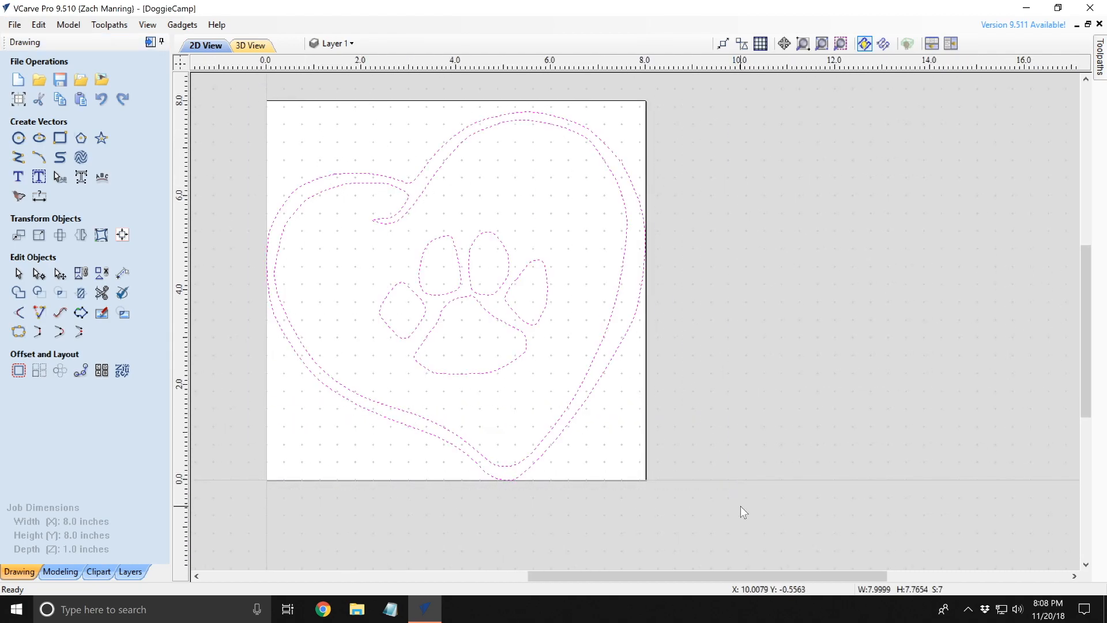
pyautogui.press('F9')
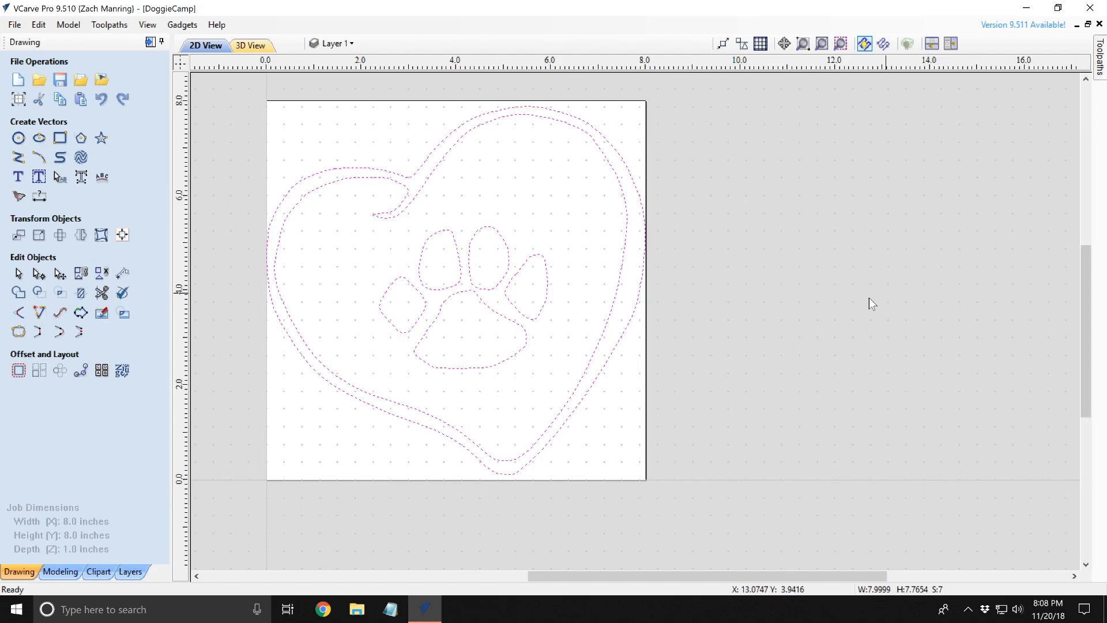
pyautogui.click(843, 303)
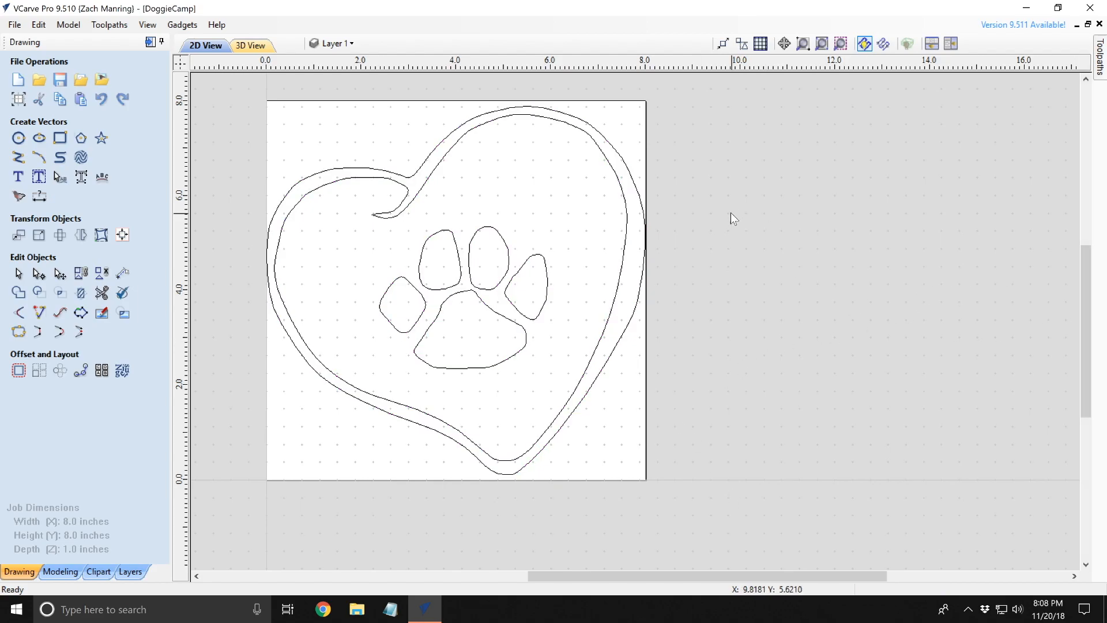
pyautogui.click(361, 173)
pyautogui.click(361, 177)
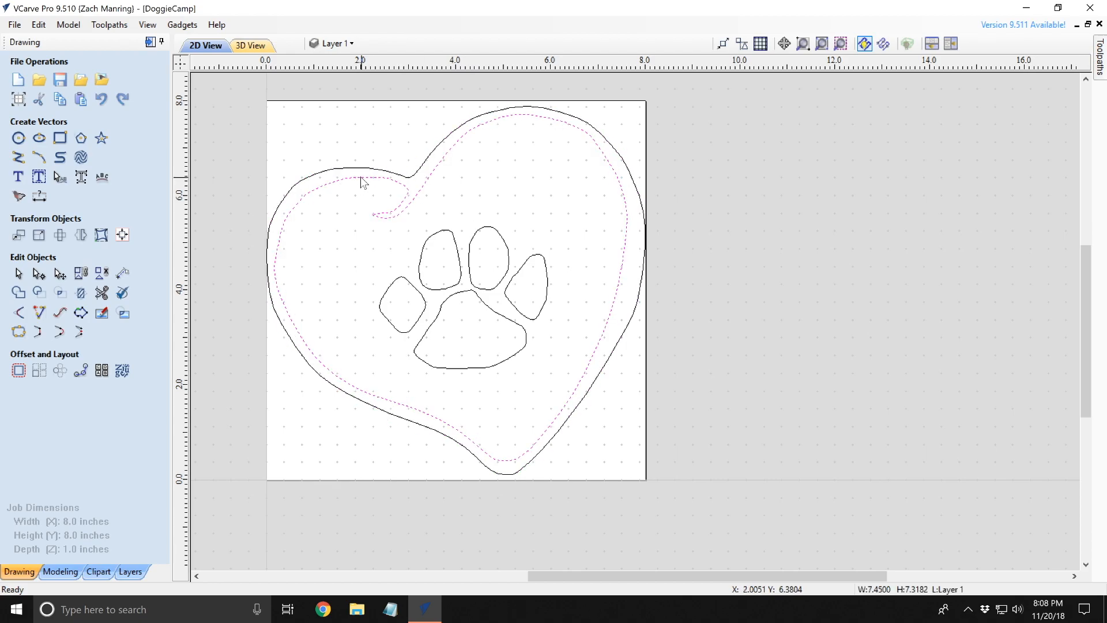
# Enlarge the job size to 10 by 10 inches.
pyautogui.click(19, 99)
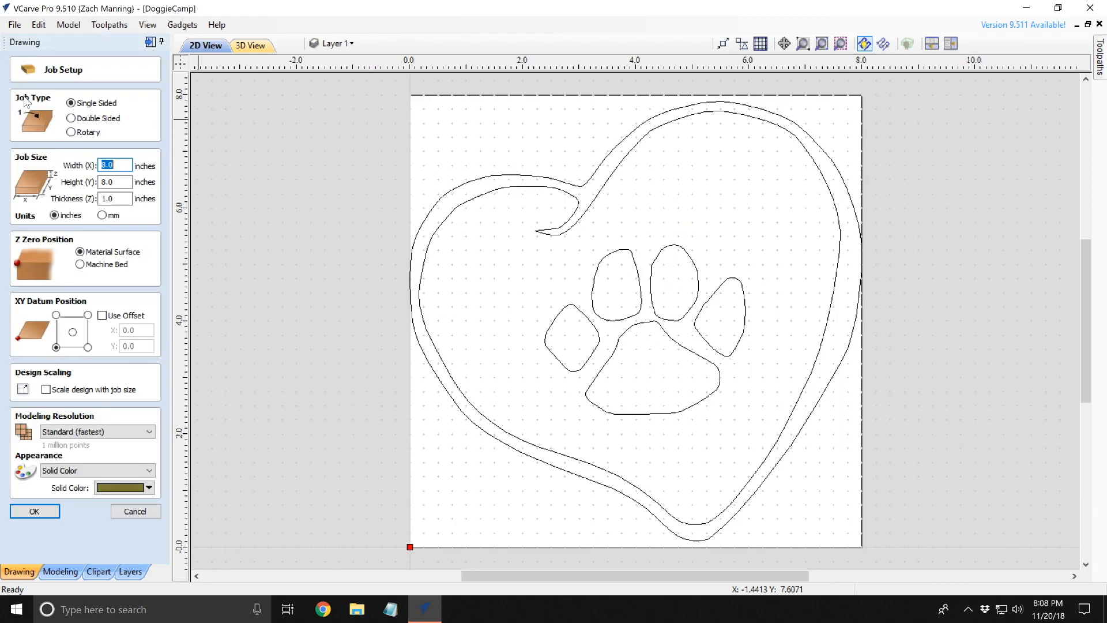
pyautogui.write('10')
pyautogui.press('Tab')
pyautogui.write('10')
pyautogui.press('Return')
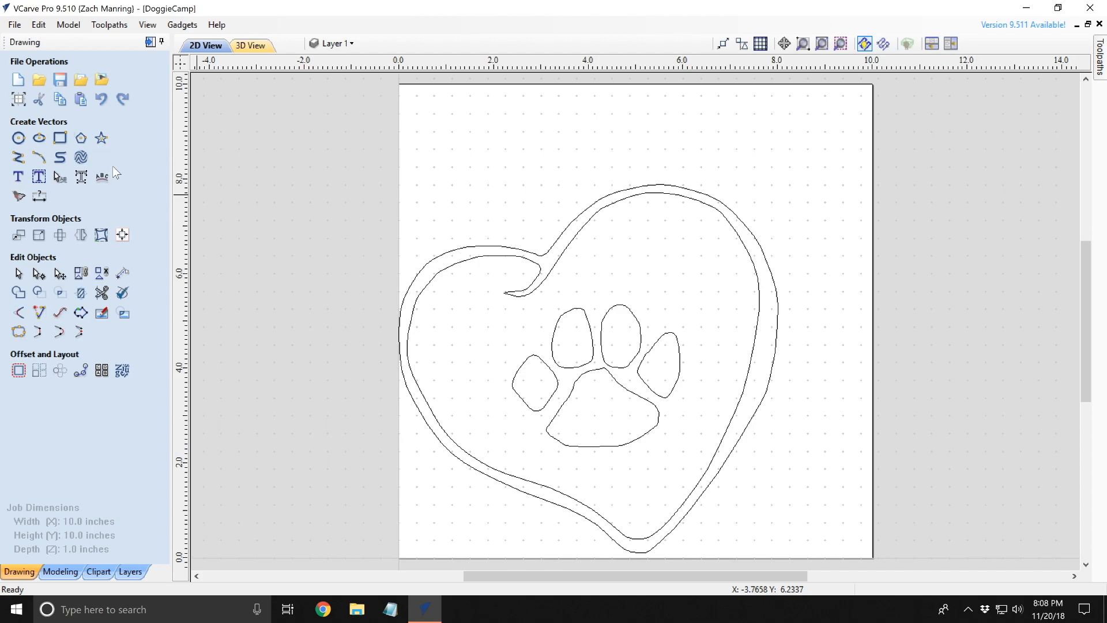
# Select all the heart and paw vectors and centre them in the 10 by 10 inch material.
pyautogui.scroll(-2, 293, 216)
pyautogui.moveTo(337, 162); pyautogui.dragTo(861, 540)
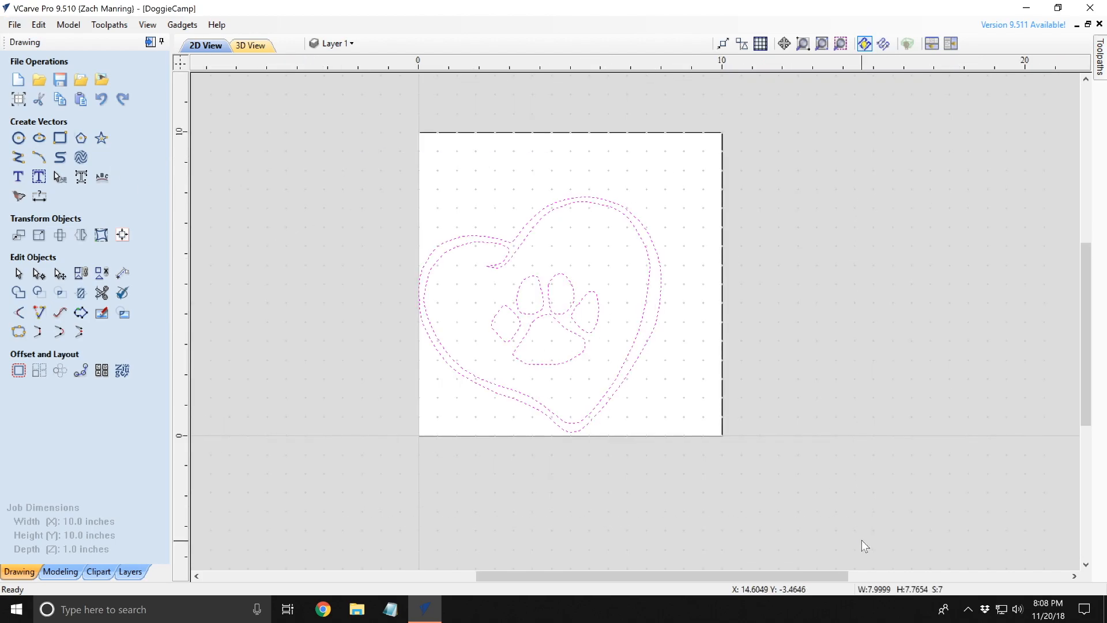
pyautogui.press('F9')
pyautogui.click(857, 279)
pyautogui.scroll(2, 691, 221)
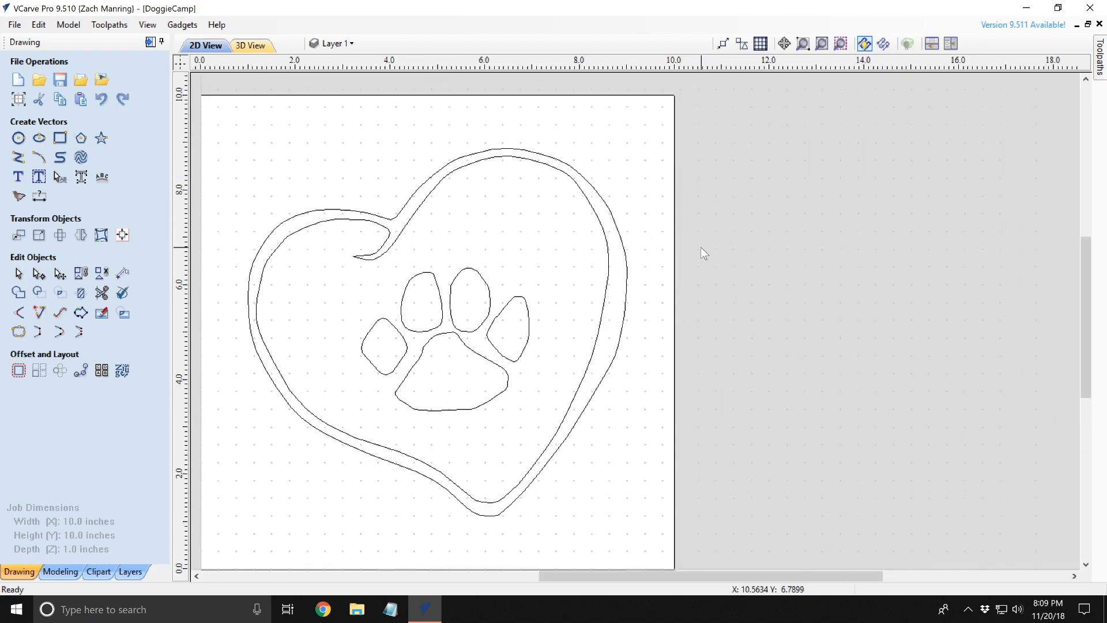
# Calculate a pocket toolpath for the inner heart outline only, with a cut depth of 0.75 inches.
pyautogui.click(291, 226)
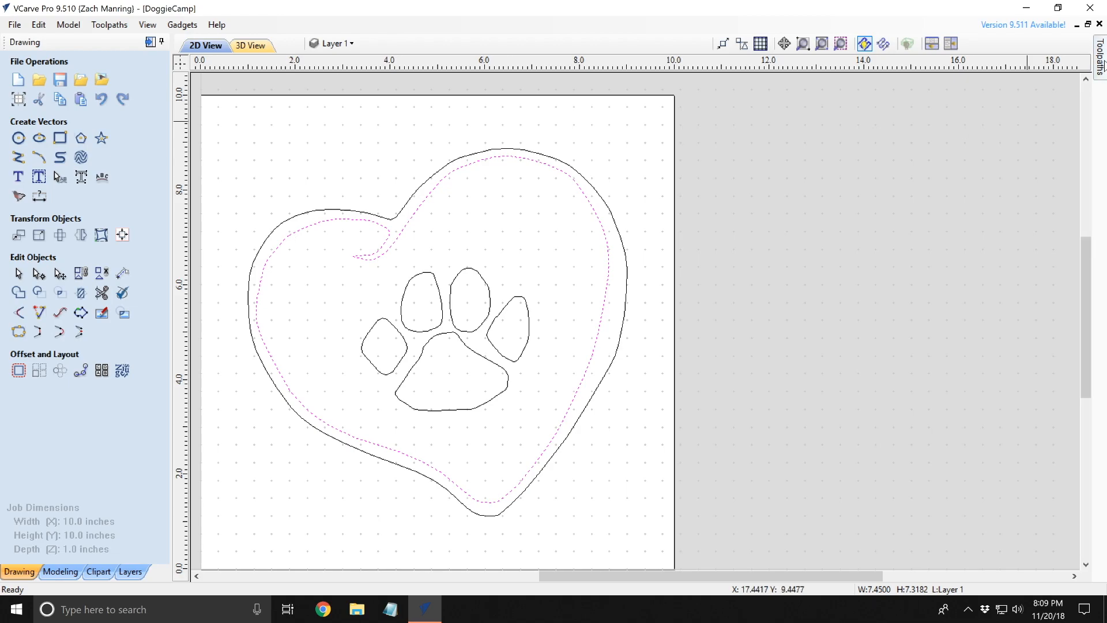
pyautogui.click(1085, 42)
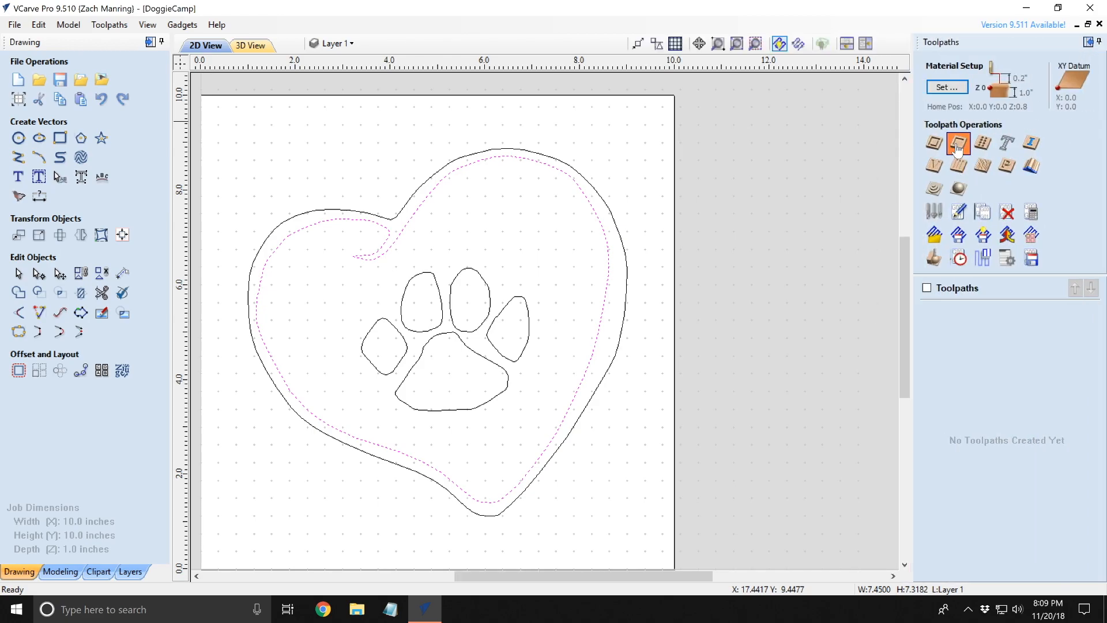
pyautogui.click(959, 144)
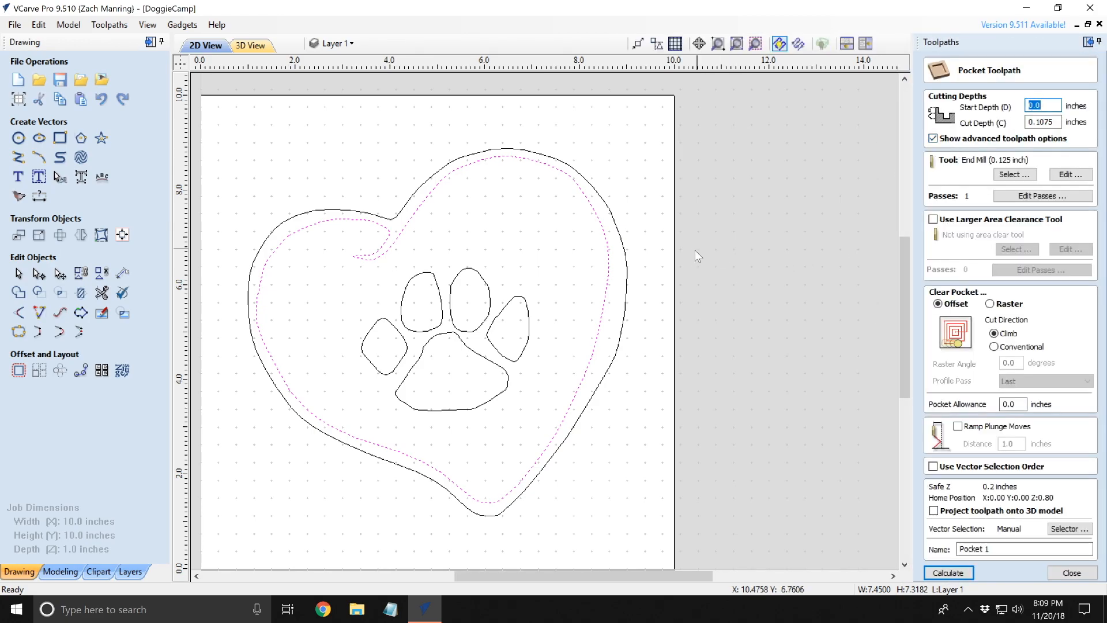
pyautogui.keyDown('shift'); pyautogui.click(461, 272); pyautogui.keyUp('shift')
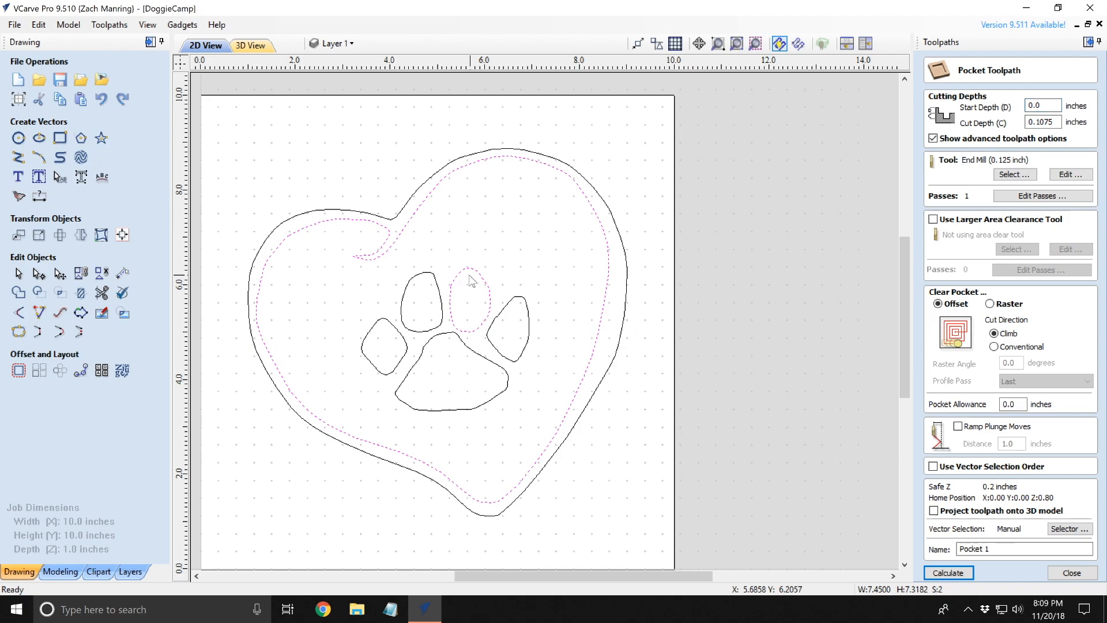
pyautogui.keyDown('shift'); pyautogui.click(491, 298); pyautogui.keyUp('shift')
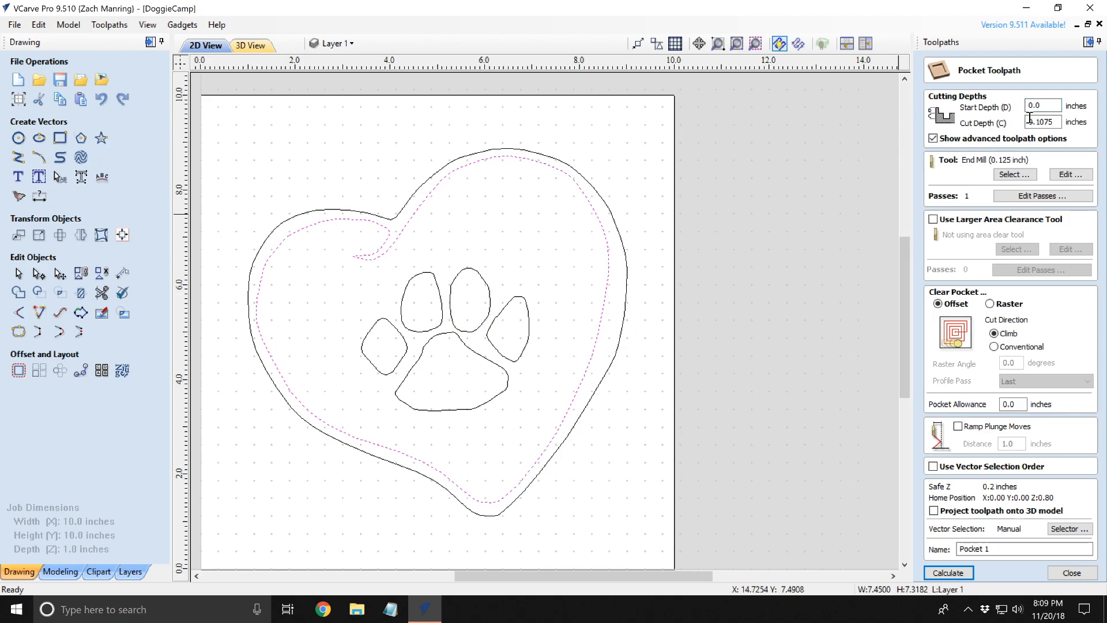
pyautogui.moveTo(1036, 122); pyautogui.dragTo(1075, 123)
pyautogui.write('75')
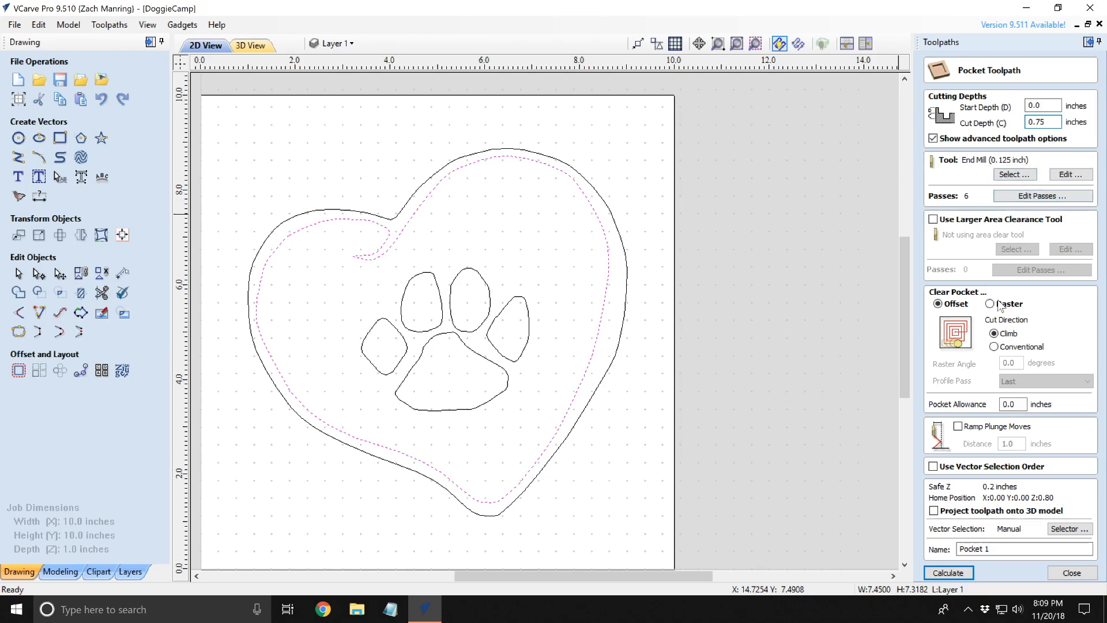
pyautogui.click(969, 572)
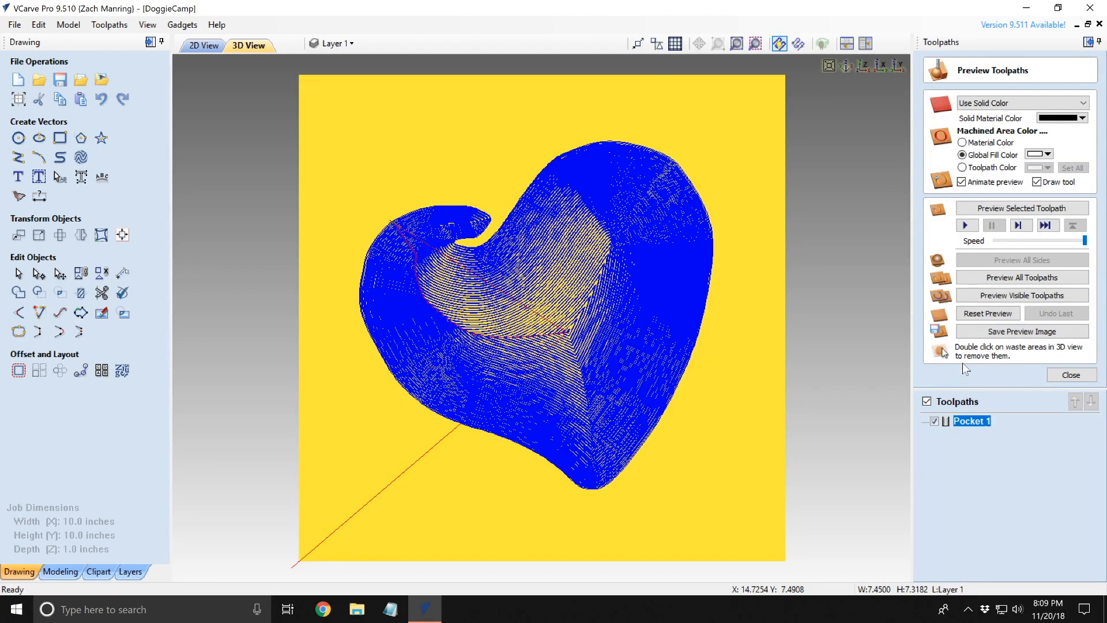
# Simulate the heart pocket in Beech Dark with machined areas in the material colour, and inspect the preview at an angle.
pyautogui.click(1006, 103)
pyautogui.click(1007, 135)
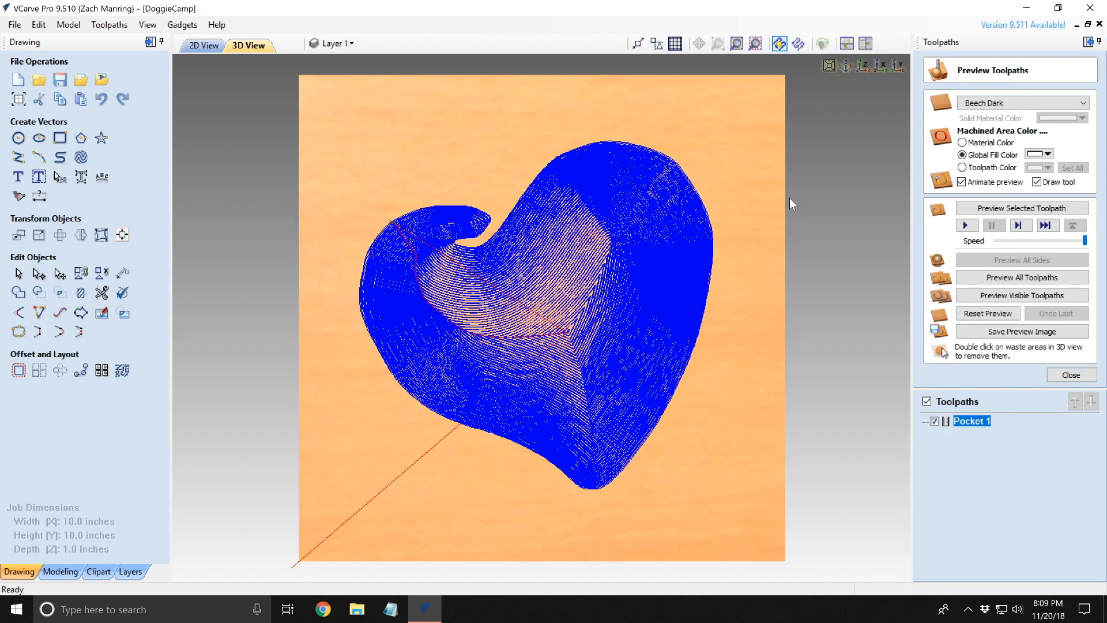
pyautogui.moveTo(712, 266); pyautogui.dragTo(723, 236)
pyautogui.click(966, 225)
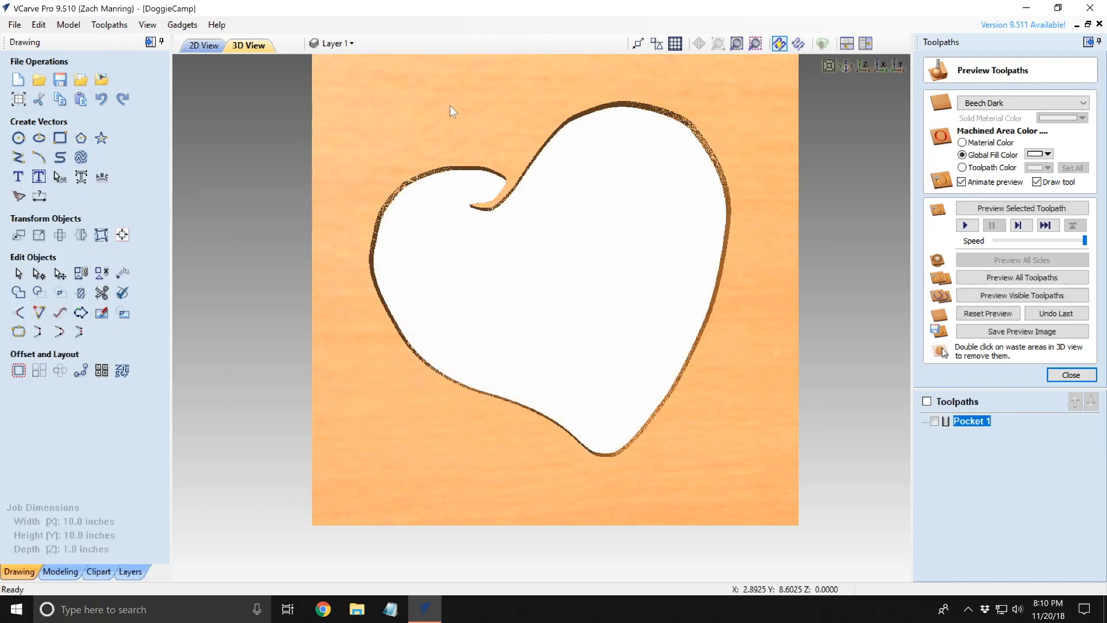
pyautogui.click(934, 421)
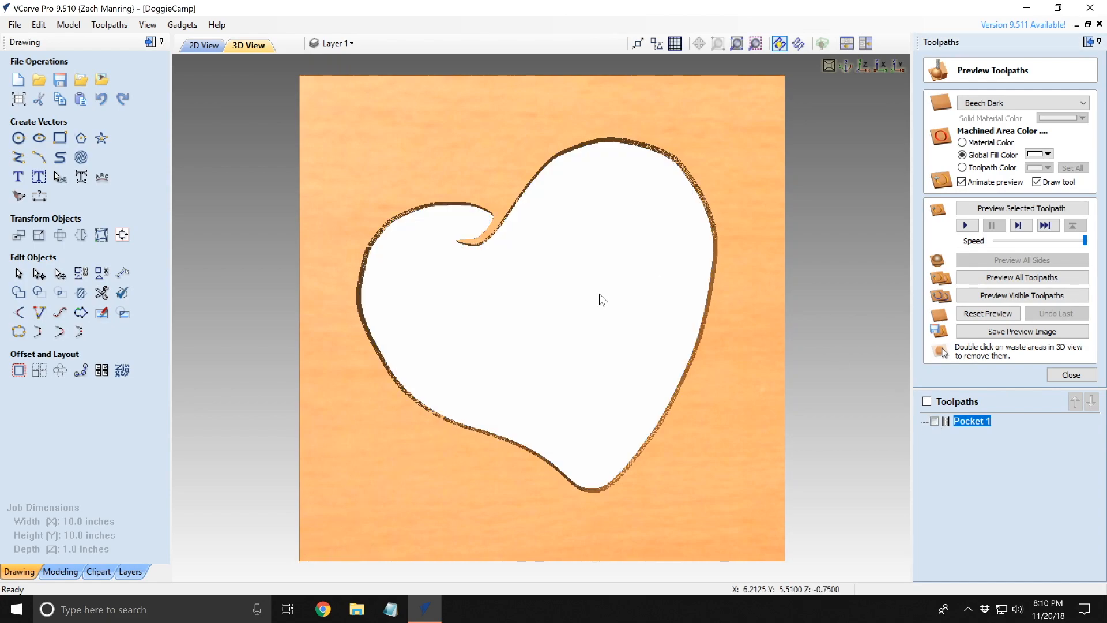
pyautogui.click(962, 143)
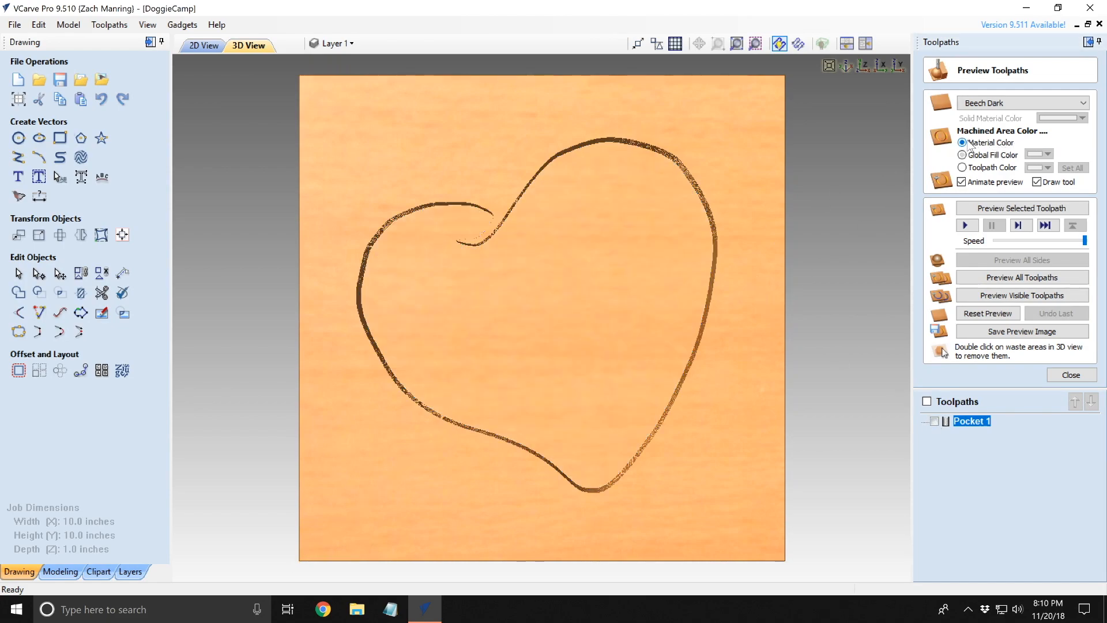
pyautogui.moveTo(678, 289); pyautogui.dragTo(369, 171)
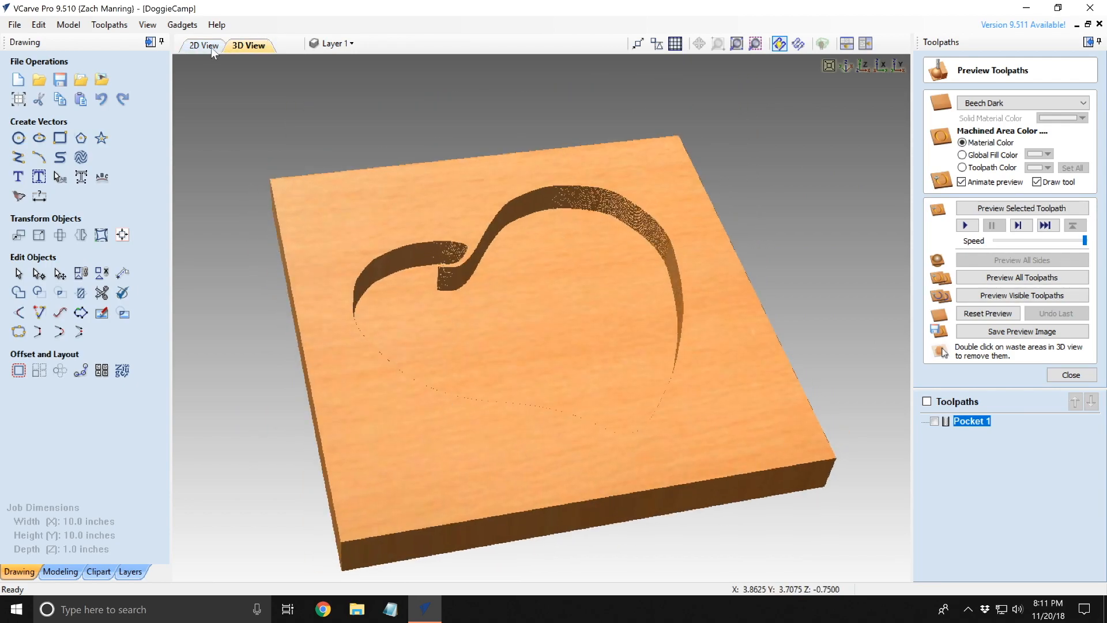
# Calculate a 2D profile toolpath outside the outer heart outline with a cut depth of 1 inch, keeping the 0.125 inch end mill.
pyautogui.click(211, 46)
pyautogui.click(517, 152)
pyautogui.click(1071, 375)
pyautogui.click(940, 144)
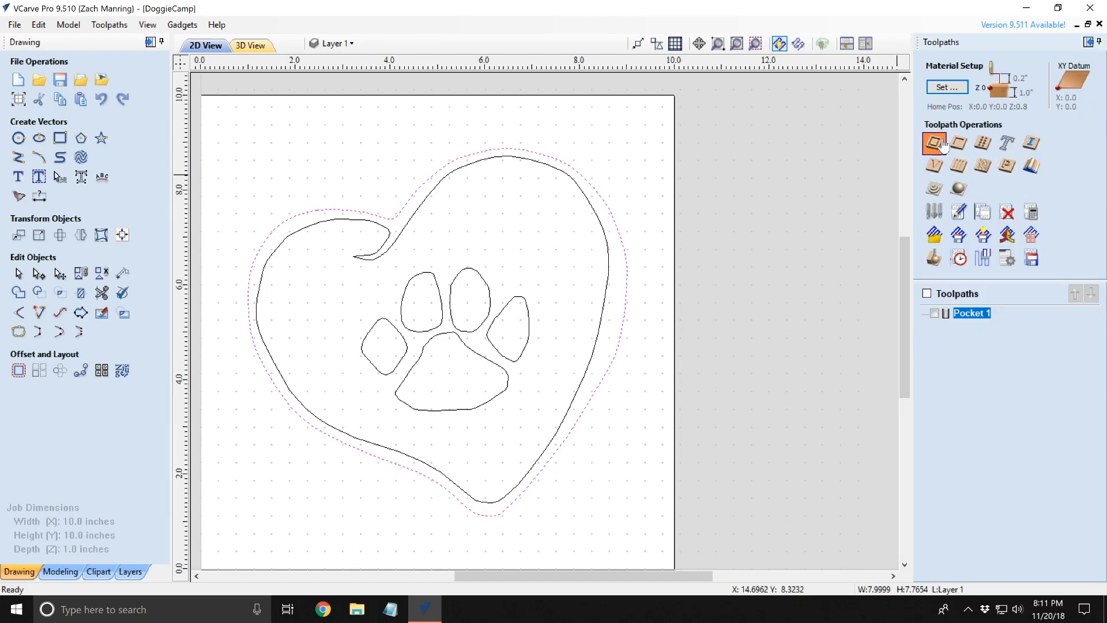
pyautogui.moveTo(1029, 114); pyautogui.dragTo(993, 115)
pyautogui.doubleClick(1043, 114)
pyautogui.click(1043, 113)
pyautogui.write('1')
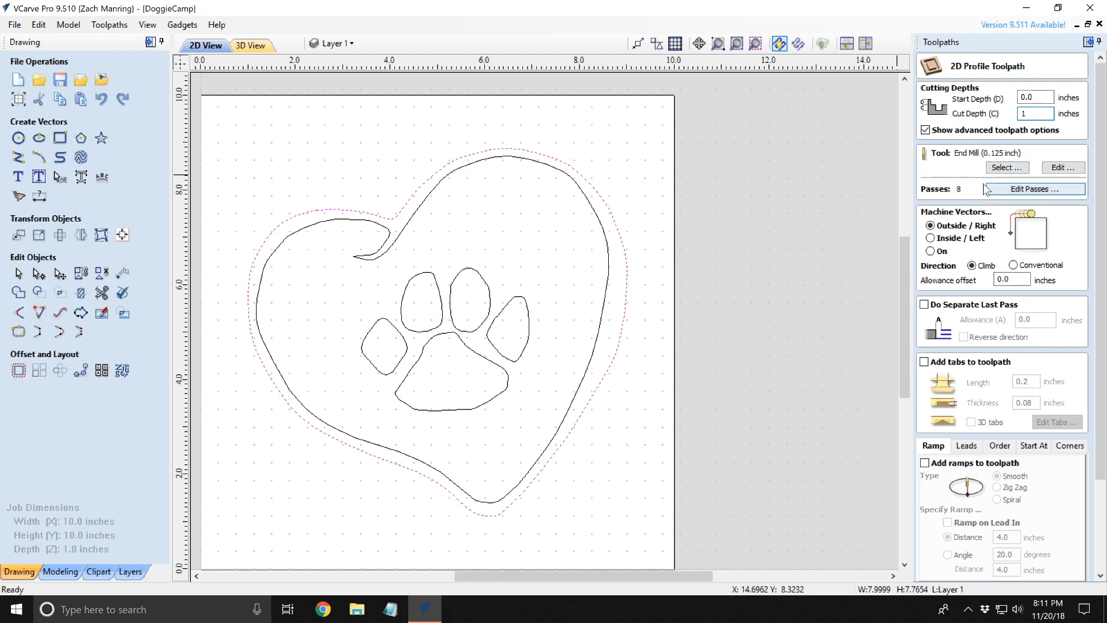
pyautogui.click(995, 168)
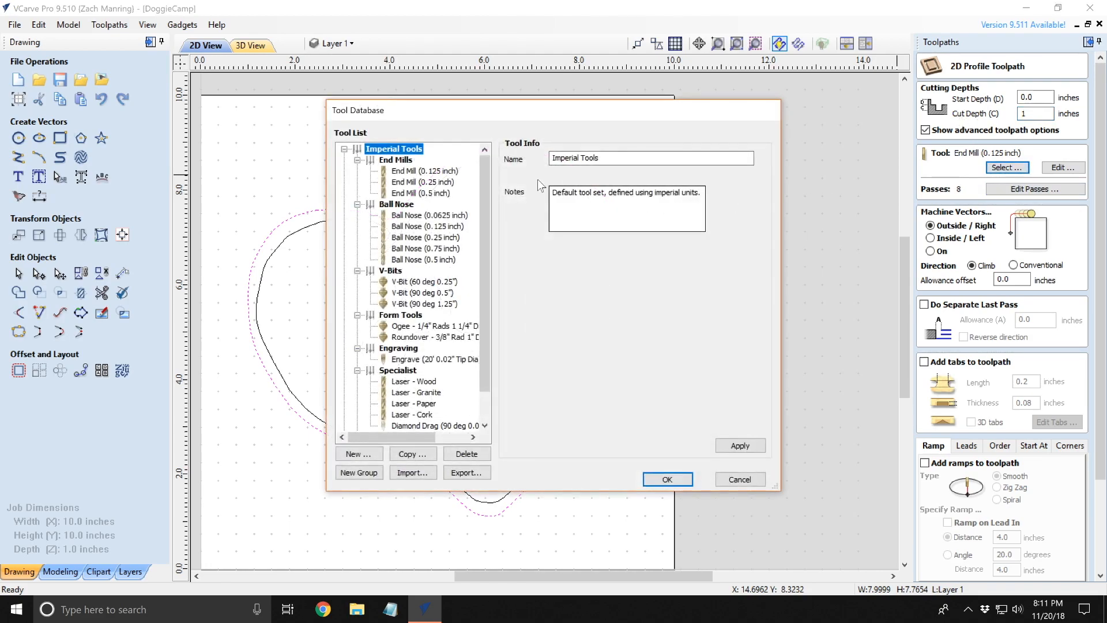
pyautogui.press('Escape')
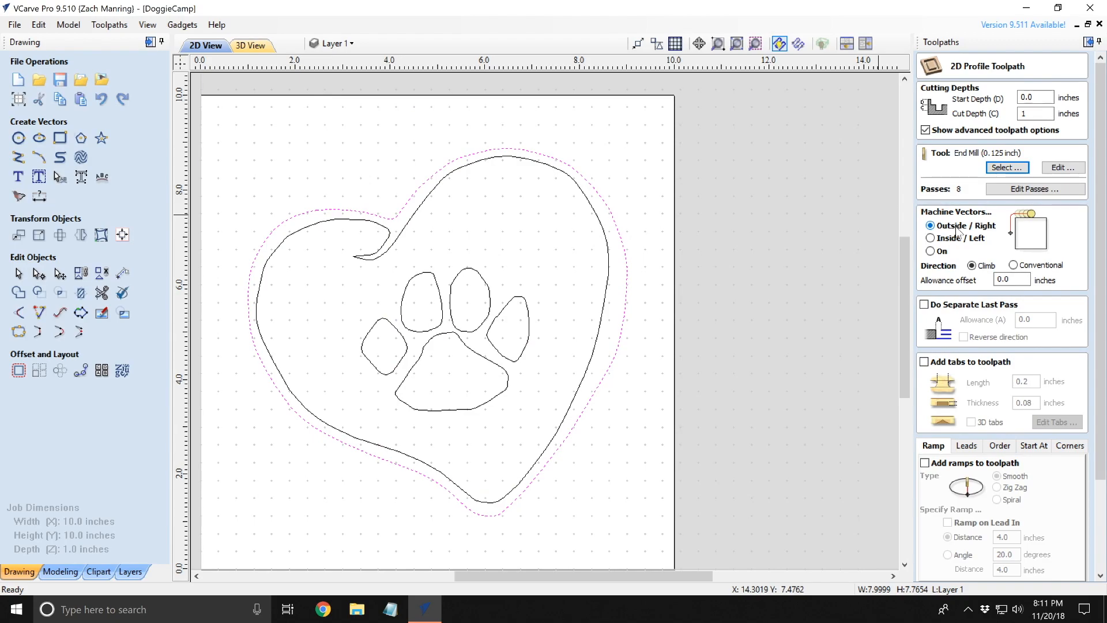
pyautogui.scroll(-5, 963, 577)
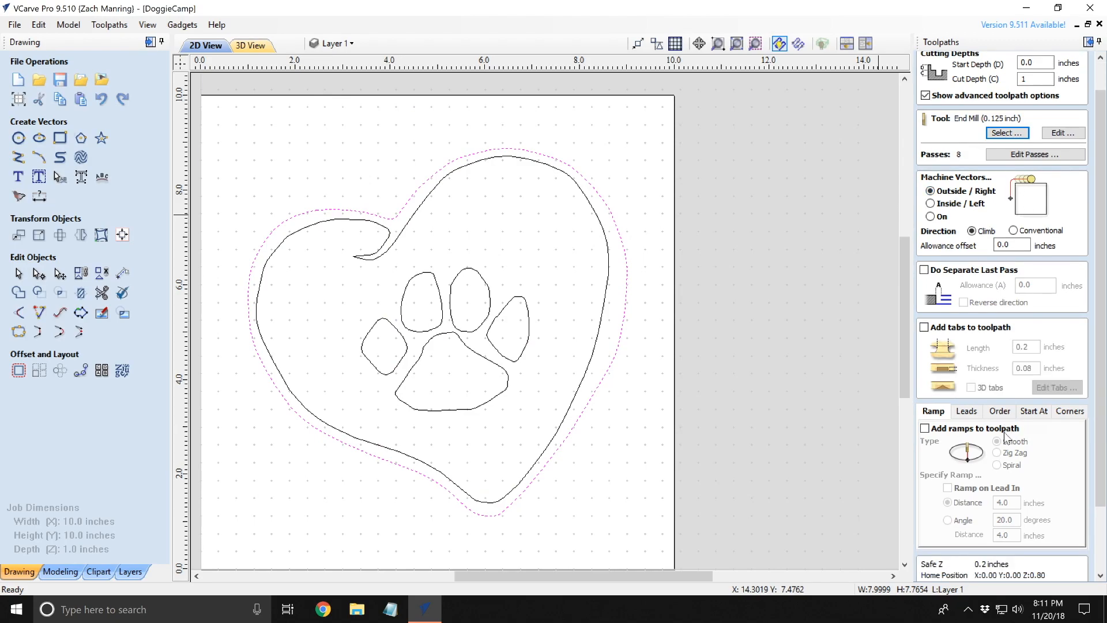
pyautogui.click(940, 572)
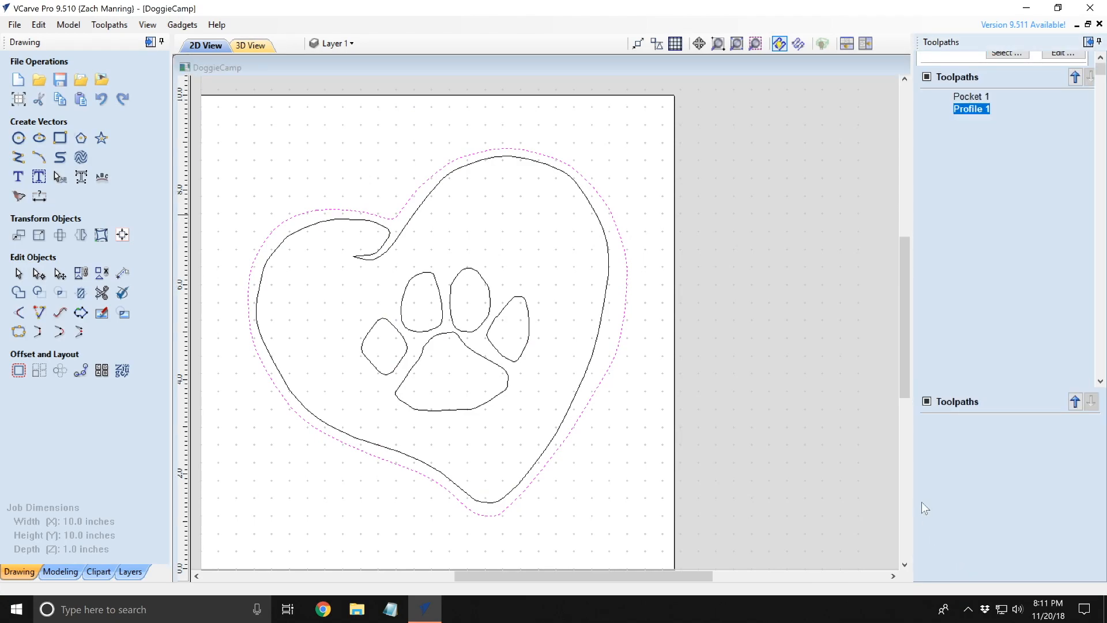
# Simulate the profile toolpath and remove the waste material around the heart from the preview.
pyautogui.click(966, 225)
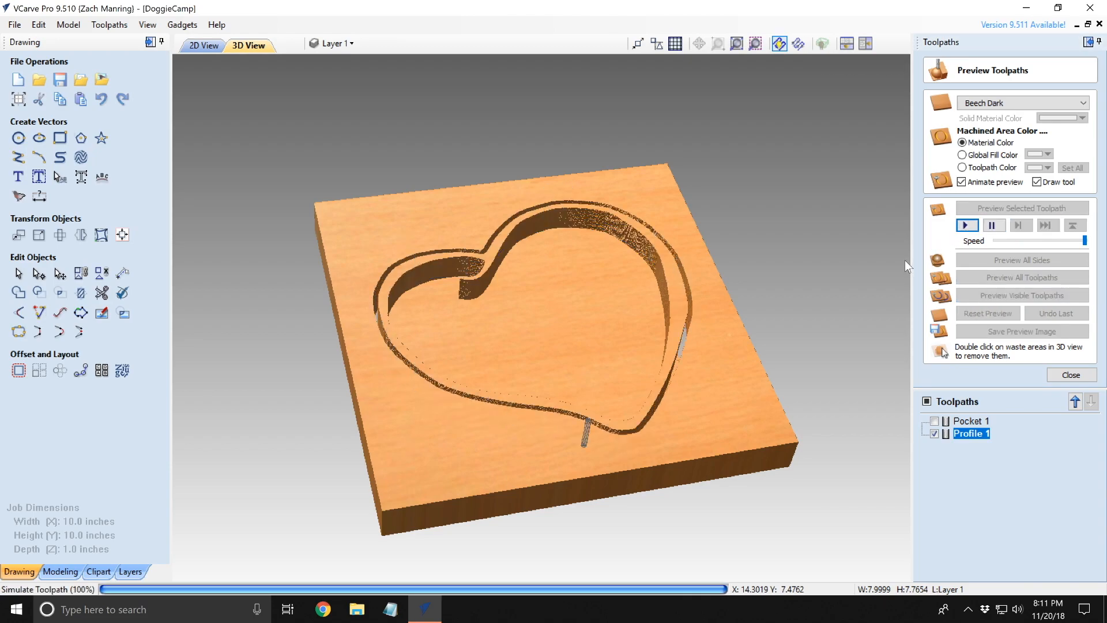
pyautogui.doubleClick(747, 418)
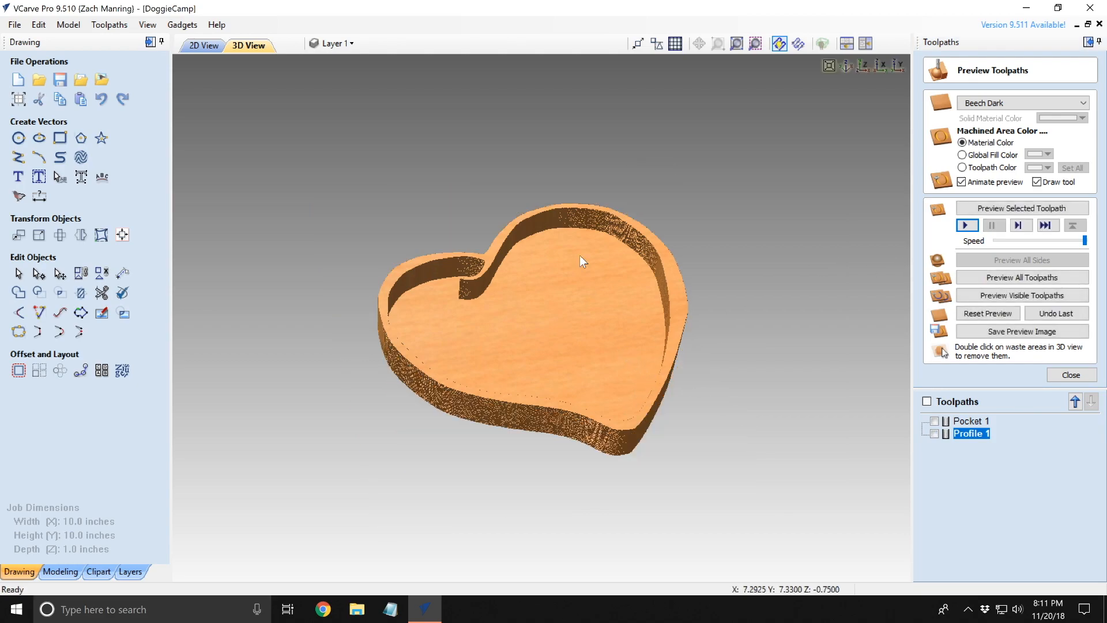
# Calculate a pocket toolpath for the five paw vectors with a start depth of 0.75 and a cut depth of 0.0625 inches.
pyautogui.click(204, 45)
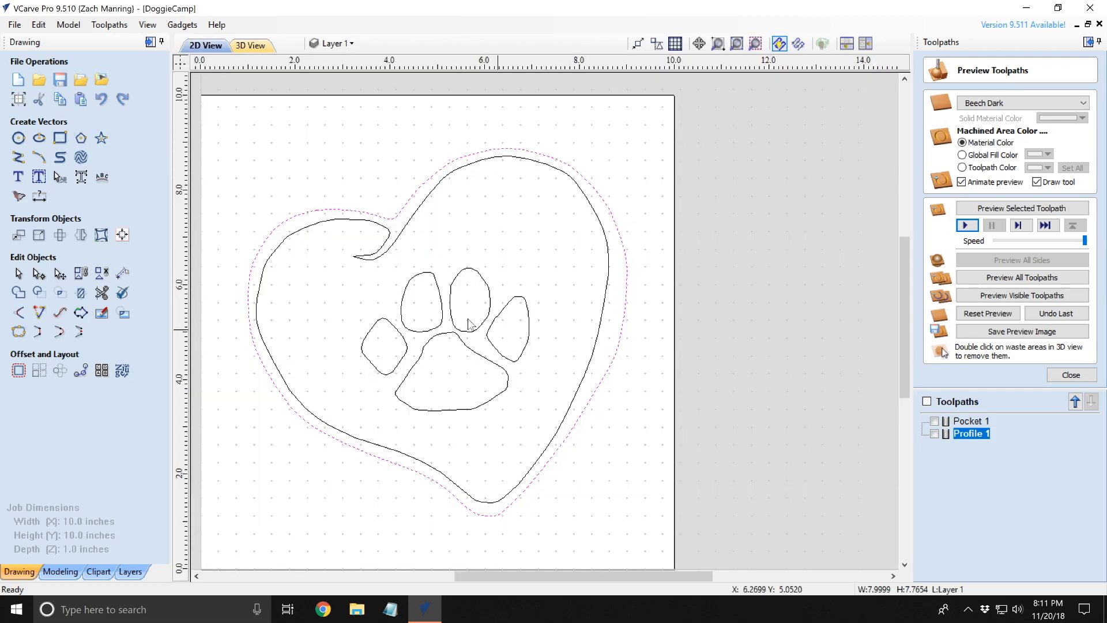
pyautogui.click(369, 284)
pyautogui.moveTo(329, 259)
pyautogui.mouseDown()
pyautogui.moveTo(527, 425)
pyautogui.moveTo(587, 420)
pyautogui.mouseUp()
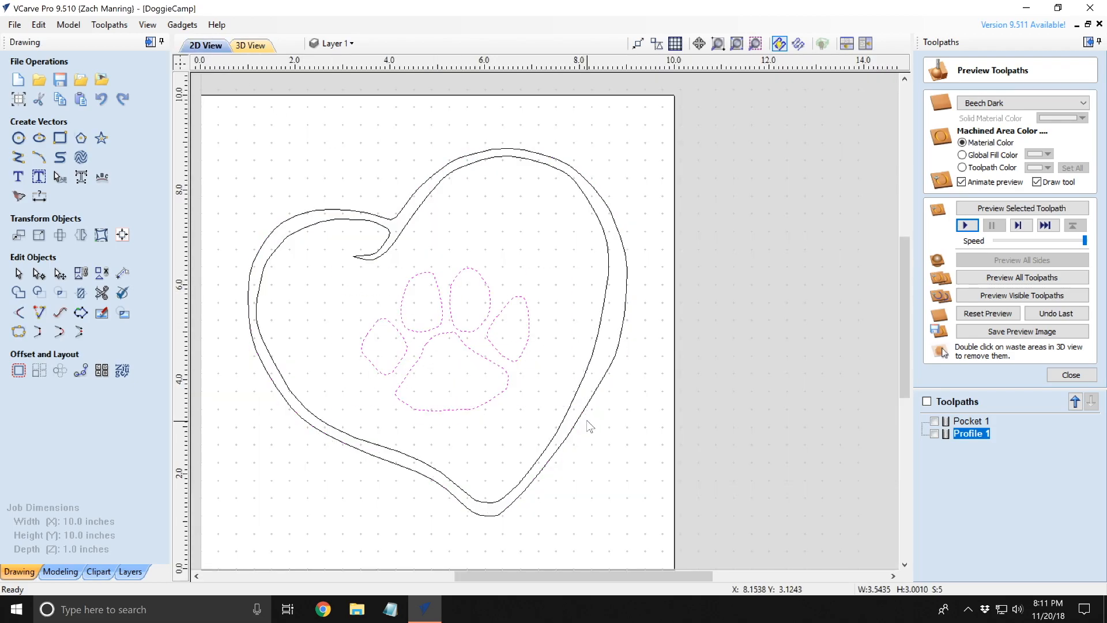
pyautogui.click(1071, 375)
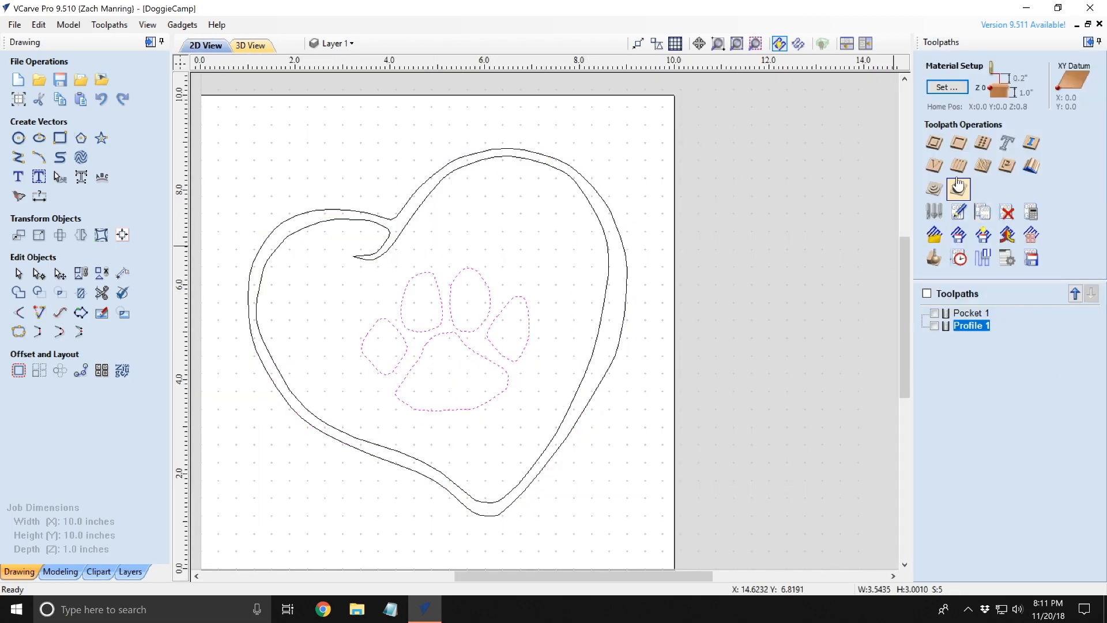
pyautogui.click(959, 146)
pyautogui.click(1037, 104)
pyautogui.doubleClick(1037, 105)
pyautogui.write('.75')
pyautogui.press('Tab')
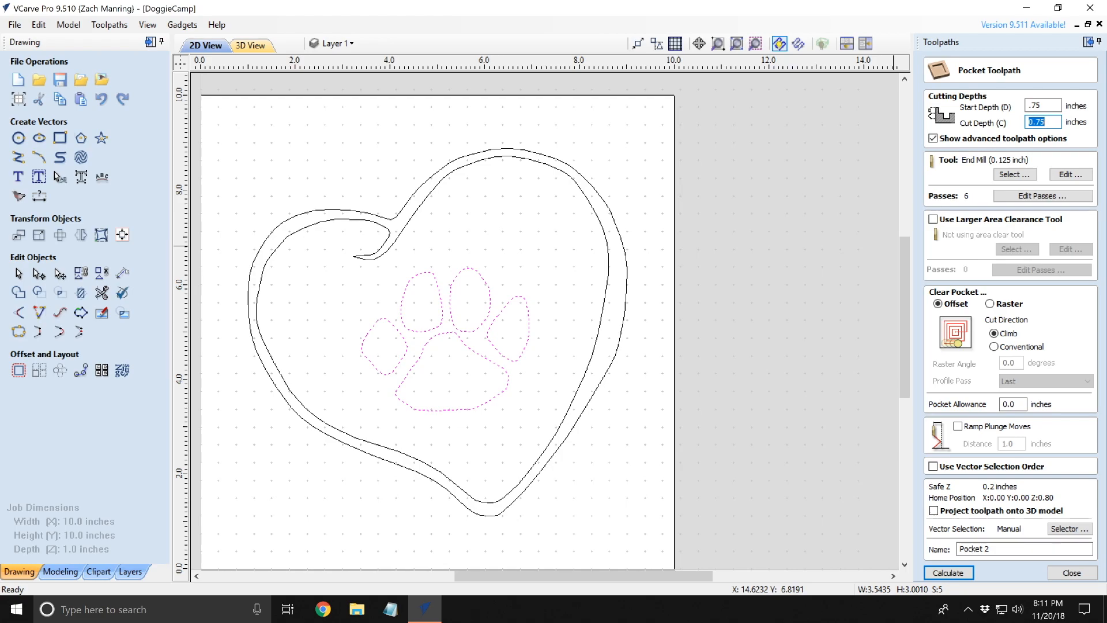
pyautogui.write('.0625')
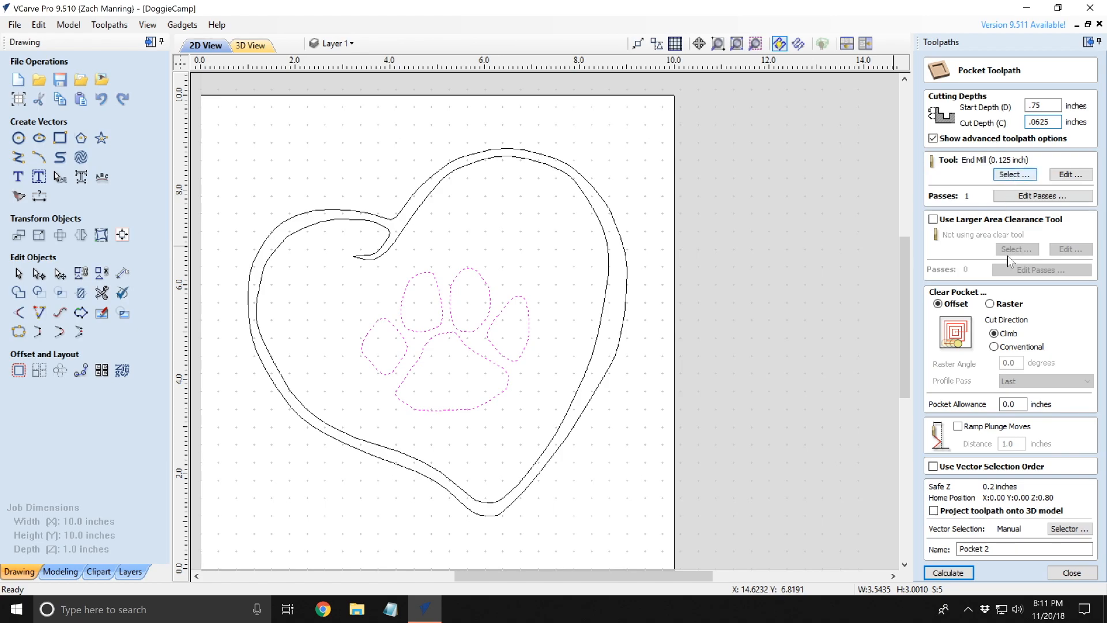
pyautogui.click(961, 575)
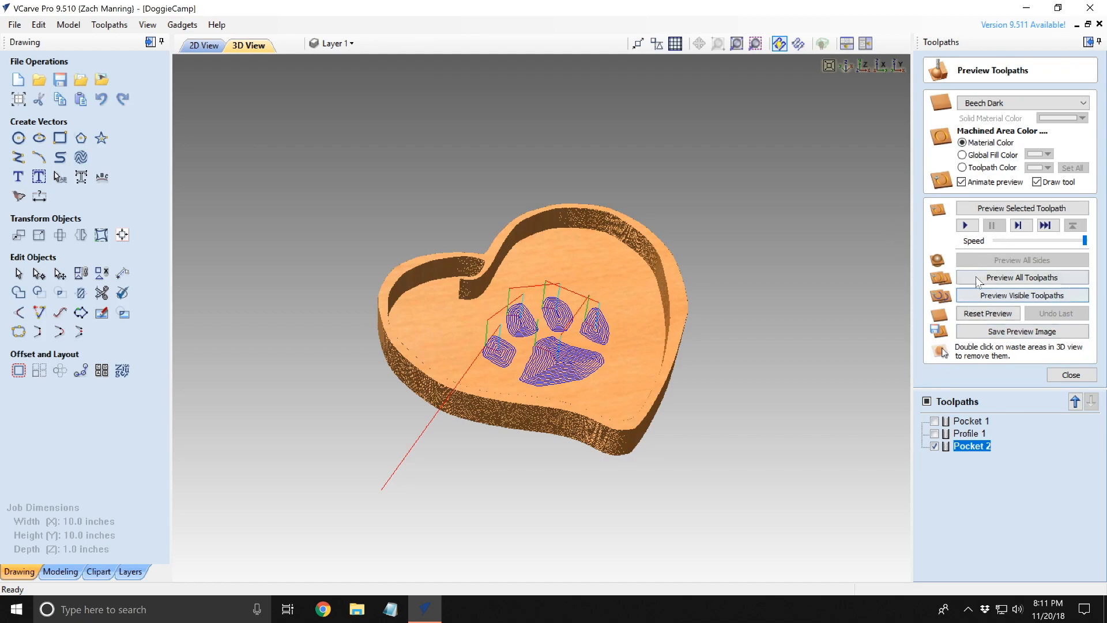
# Simulate the paw pocket toolpath and inspect the carved paw in the heart tray up close.
pyautogui.click(966, 225)
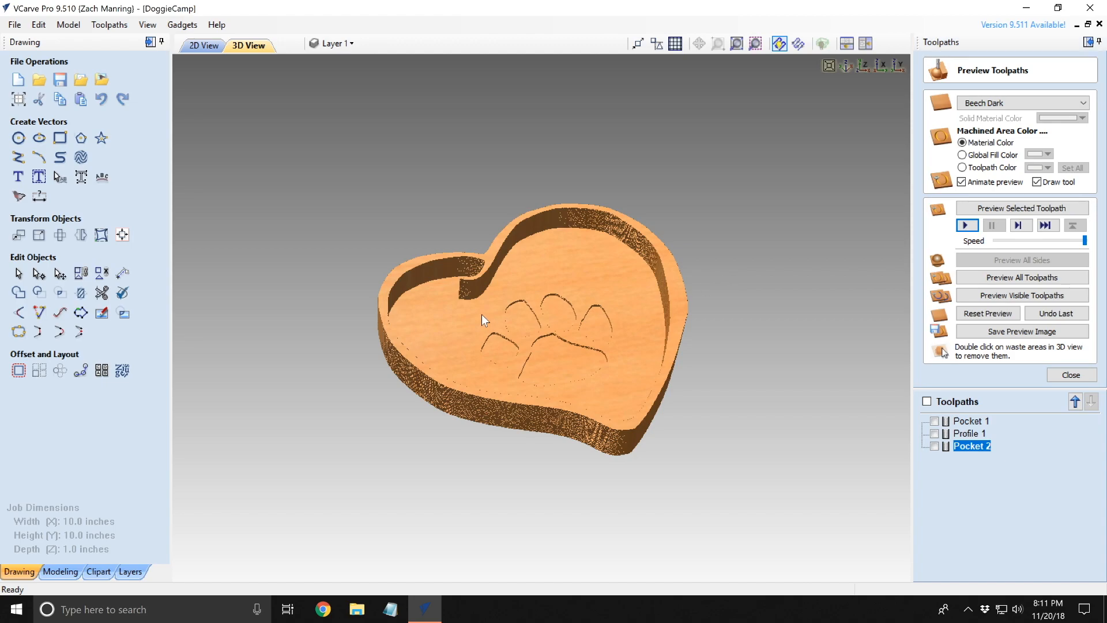
pyautogui.scroll(2, 483, 327)
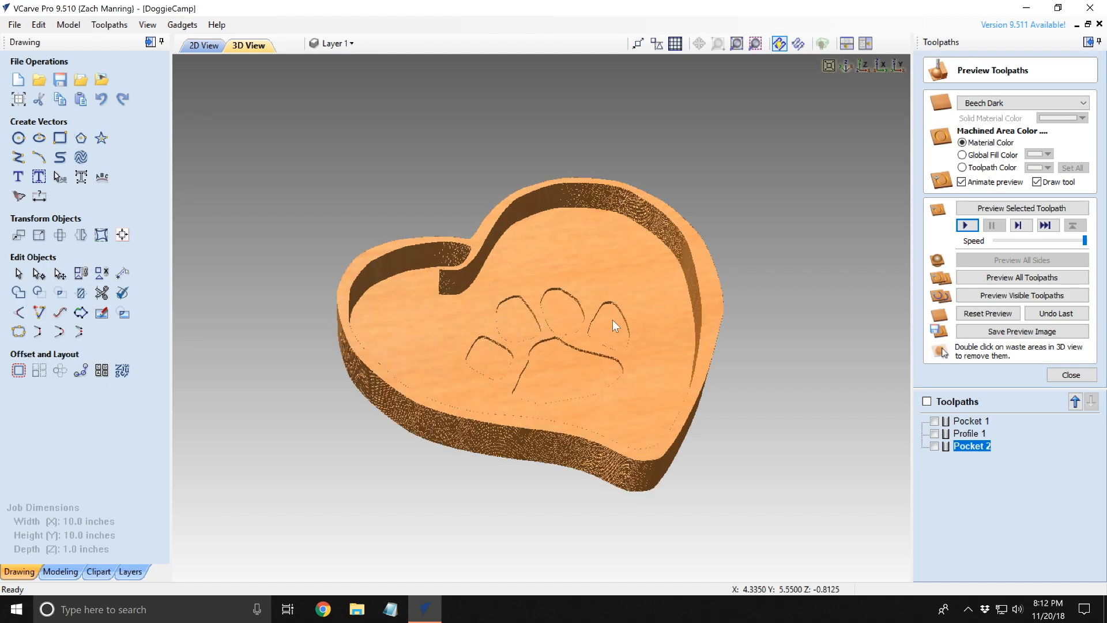
pyautogui.scroll(2, 622, 351)
pyautogui.moveTo(623, 350); pyautogui.dragTo(684, 322)
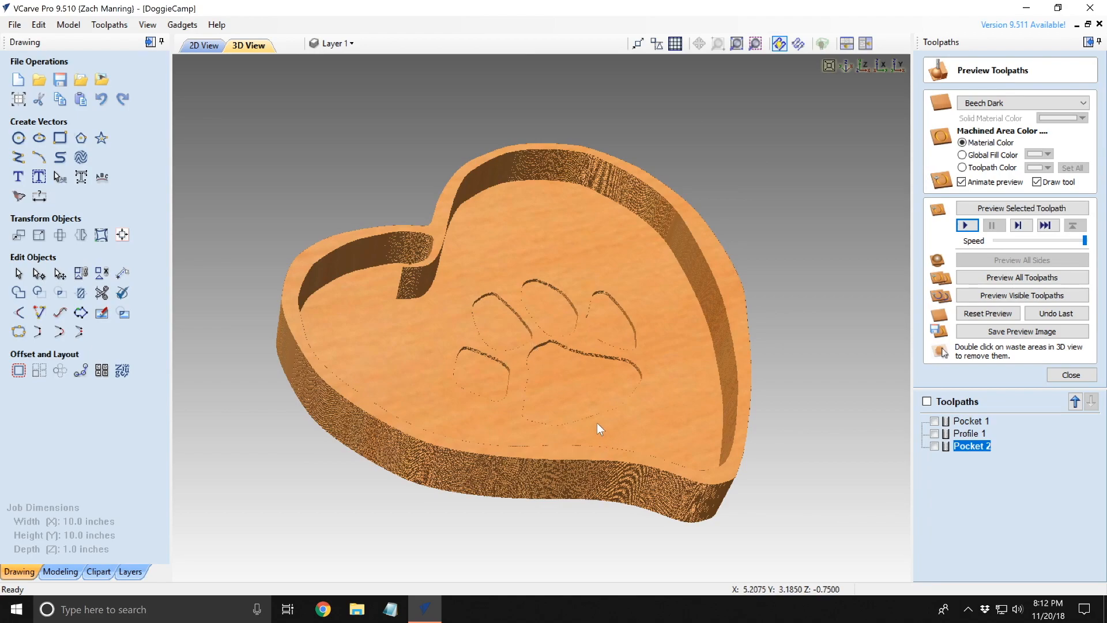
pyautogui.scroll(-3, 597, 423)
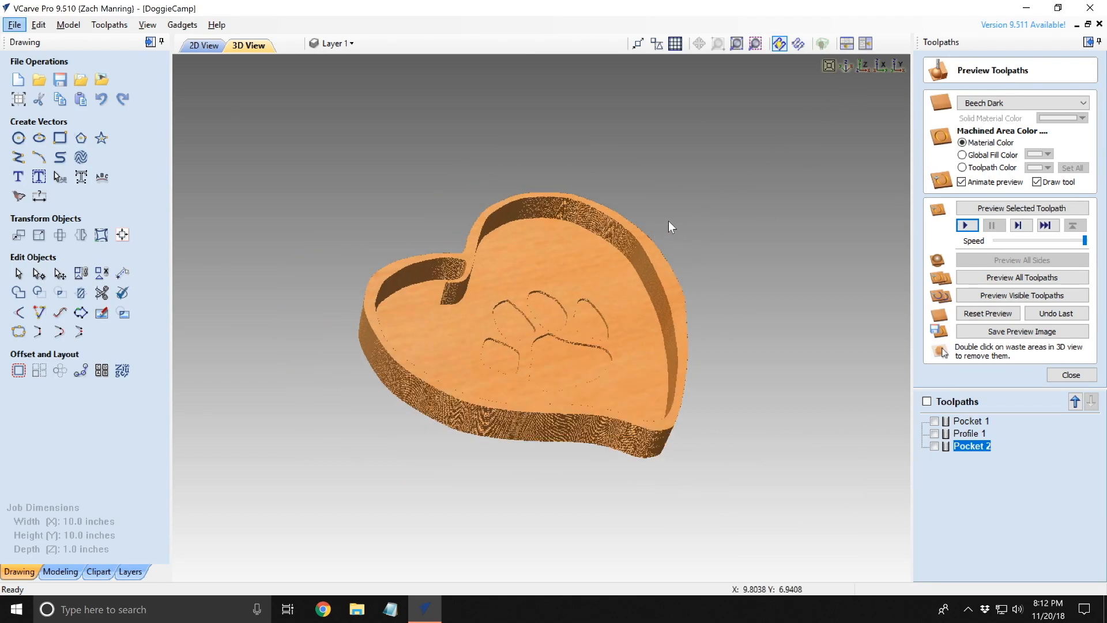
# Make all three toolpaths visible and choose the Axiom HHC CNC (mm) (*.mmg) post processor for saving them.
pyautogui.click(926, 402)
pyautogui.click(1071, 376)
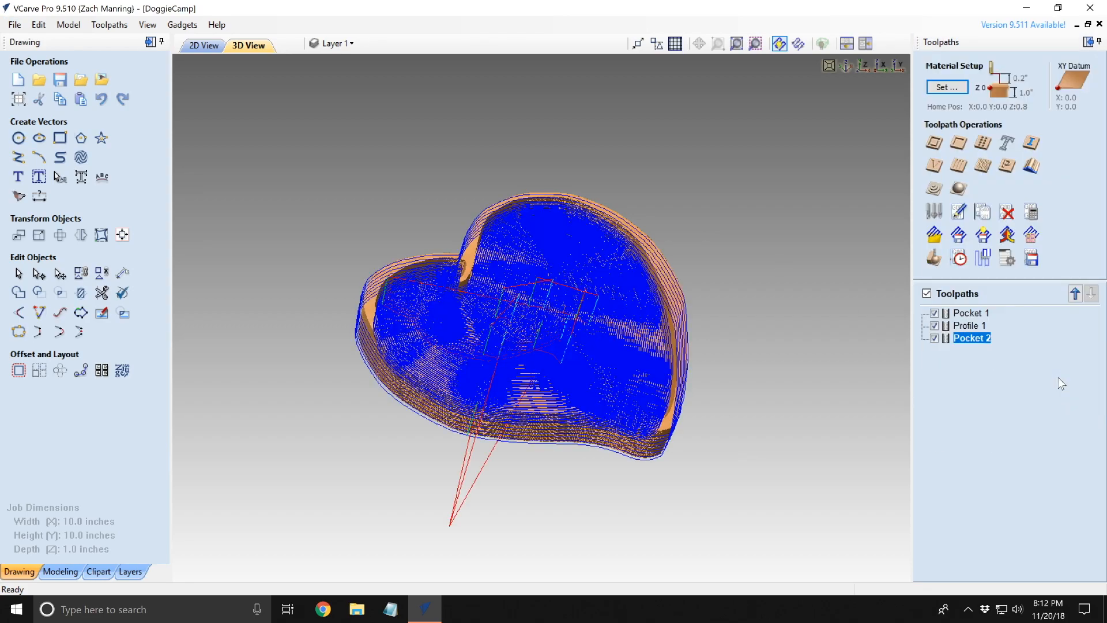
pyautogui.click(984, 256)
pyautogui.click(1019, 315)
pyautogui.scroll(3, 1020, 346)
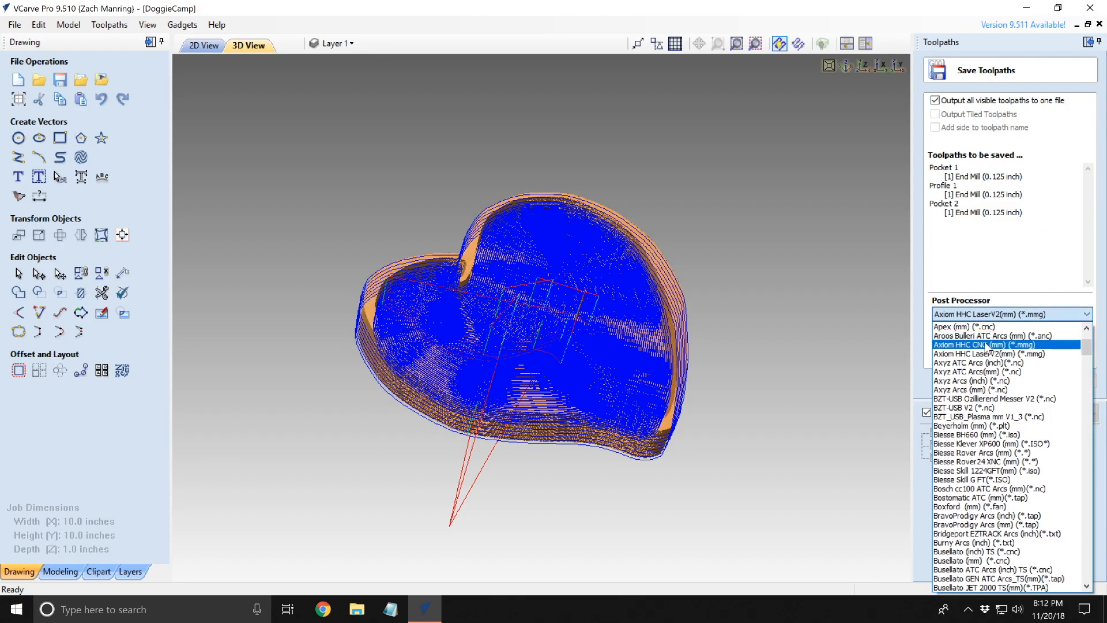
pyautogui.click(1032, 402)
# Save the three visible toolpaths together as one named Axiom HHC CNC (mm) file and finish saving toolpaths.
pyautogui.click(1009, 356)
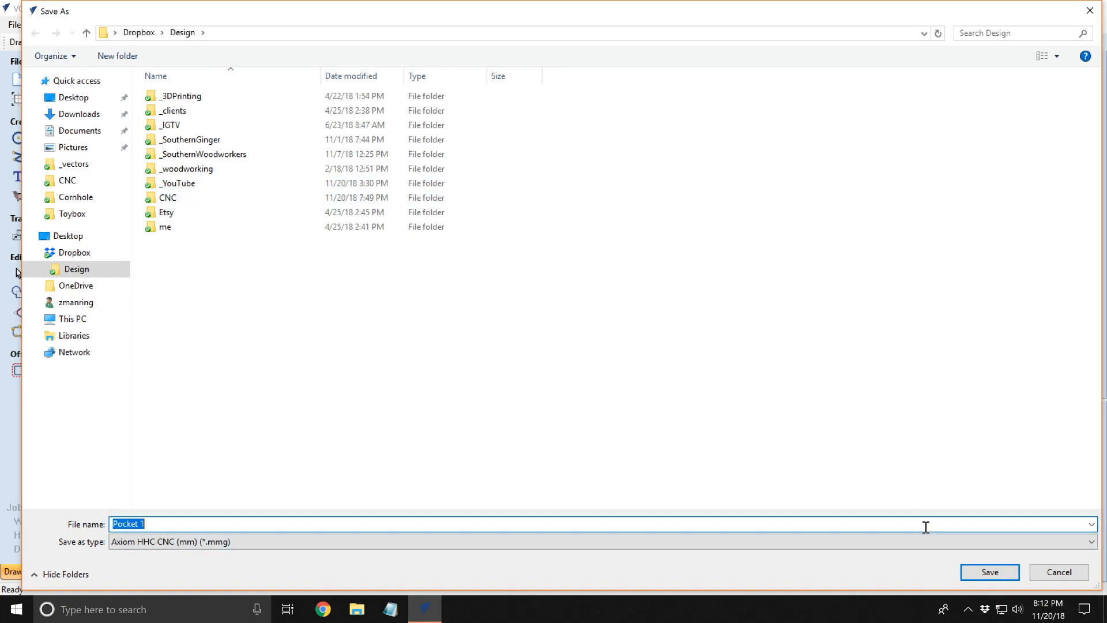
pyautogui.write('Do')
pyautogui.press('Down')
pyautogui.press('Down')
pyautogui.press('BackSpace')
pyautogui.press('BackSpace')
pyautogui.press('BackSpace')
pyautogui.press('BackSpace')
pyautogui.press('Return')
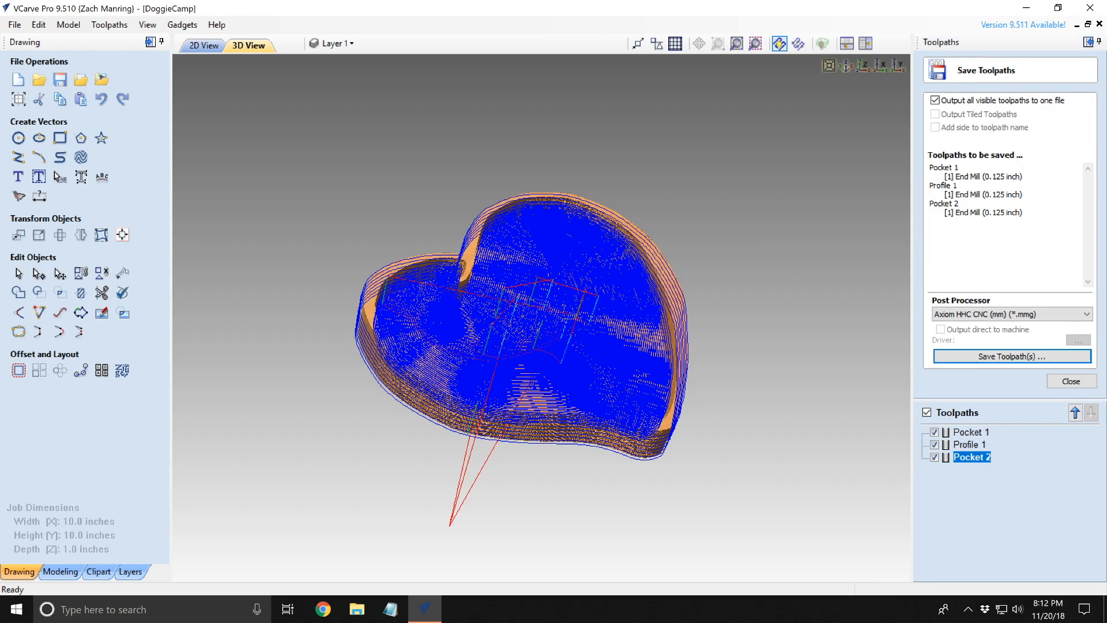
pyautogui.click(1075, 382)
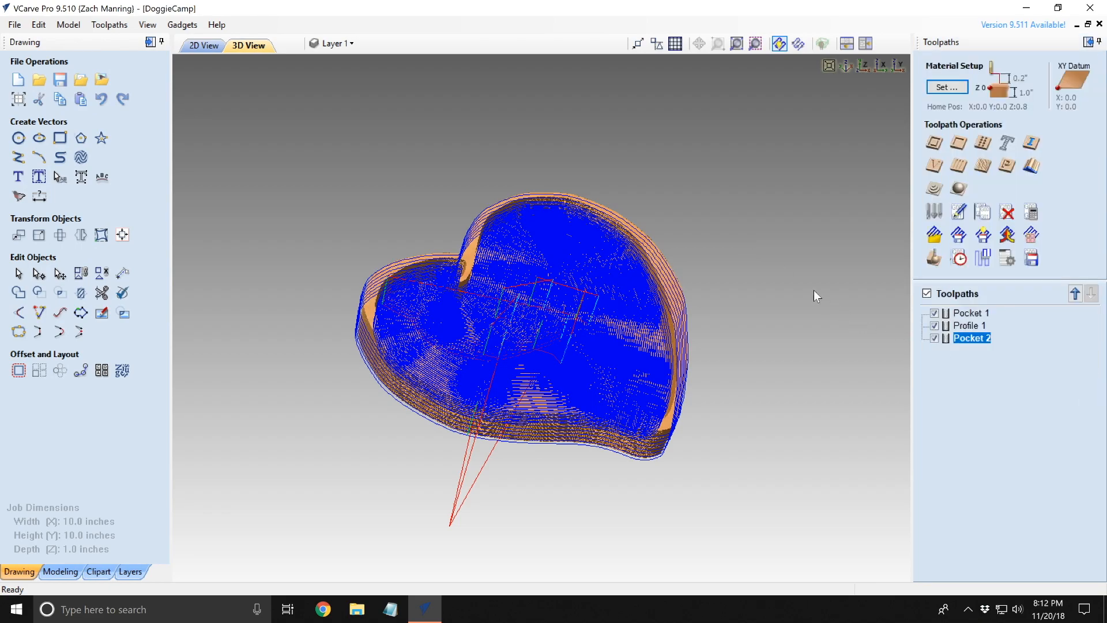
# Hide all toolpaths and examine the finished heart tray with its carved paw up close in 3D.
pyautogui.click(960, 294)
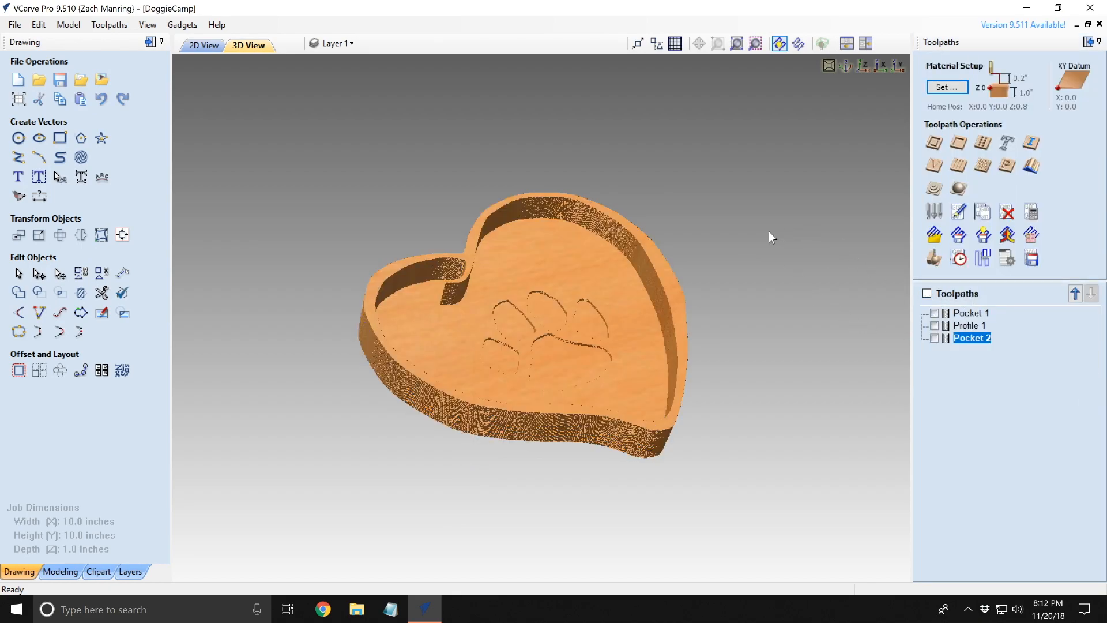
pyautogui.moveTo(715, 290); pyautogui.dragTo(673, 292)
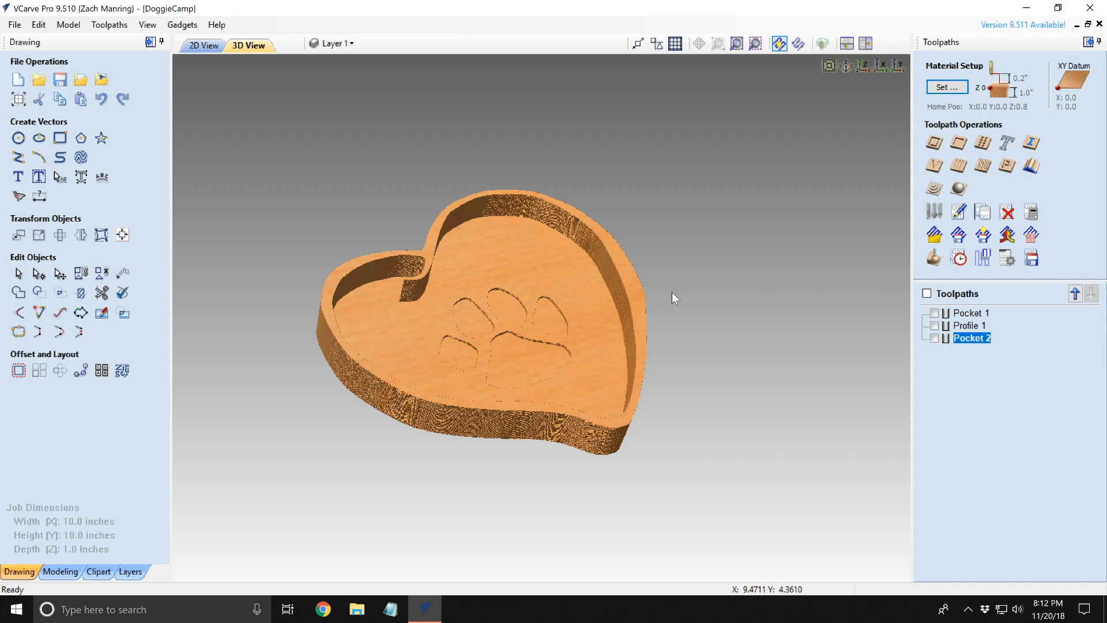
pyautogui.click(841, 67)
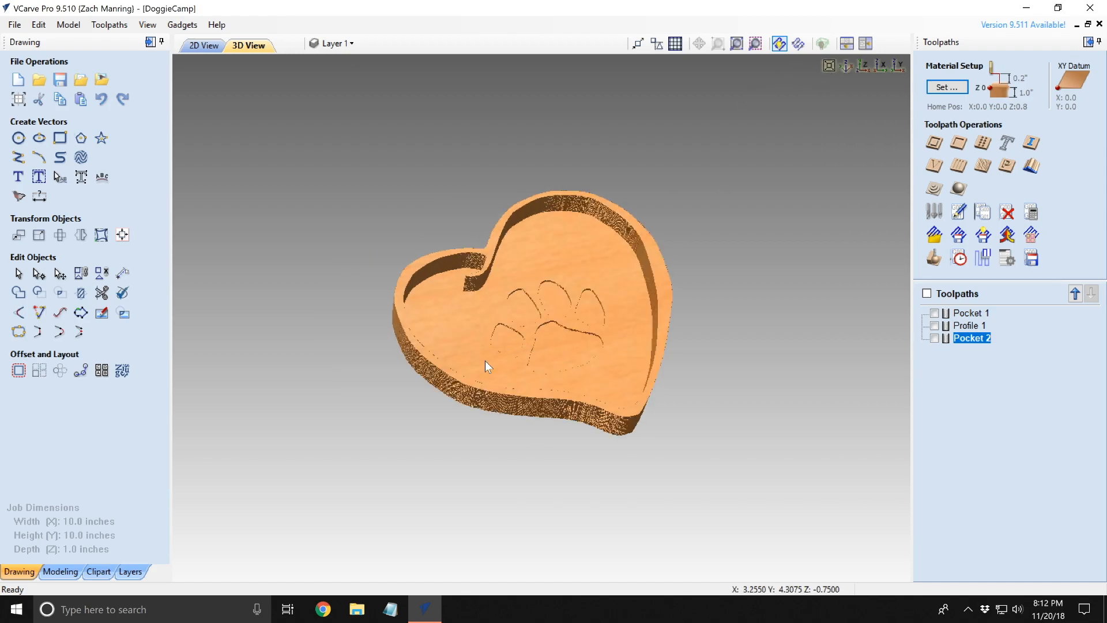
pyautogui.scroll(3, 475, 371)
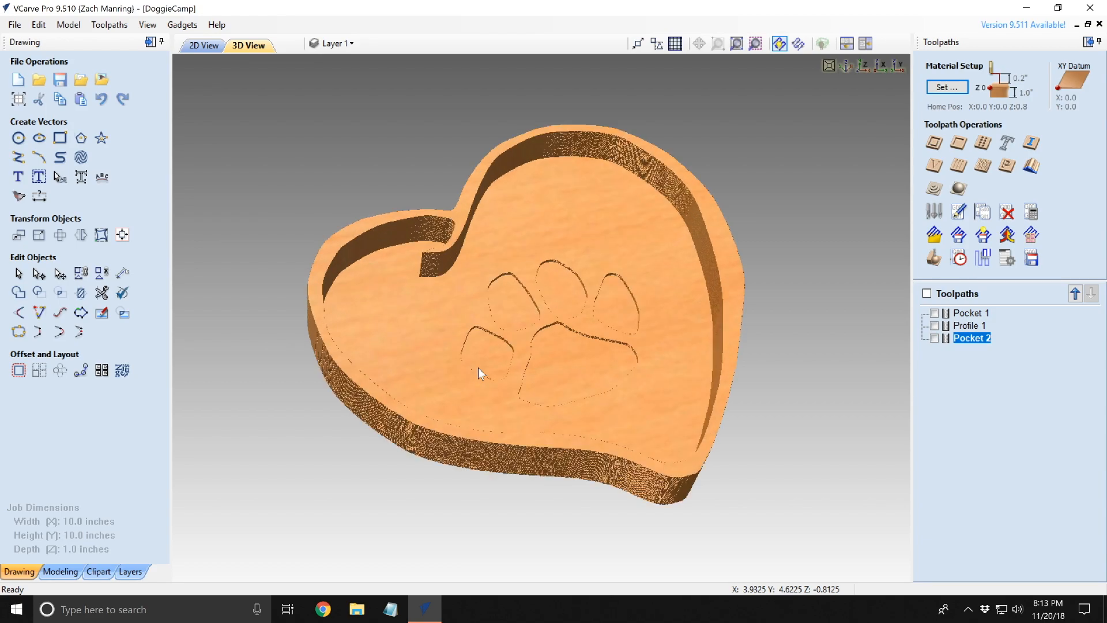
pyautogui.scroll(1, 479, 372)
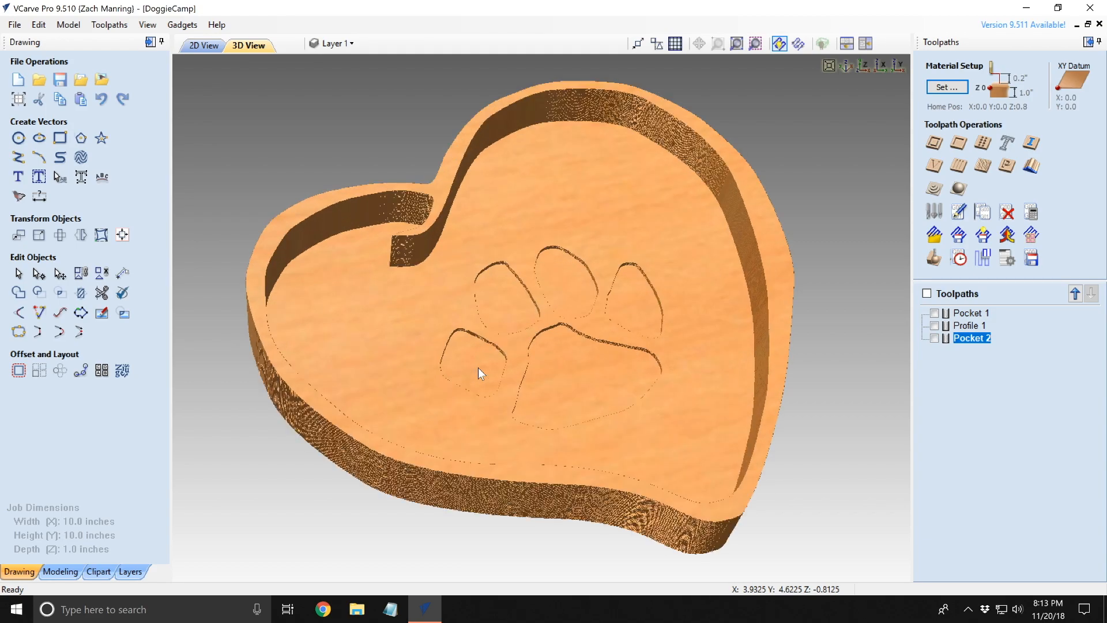